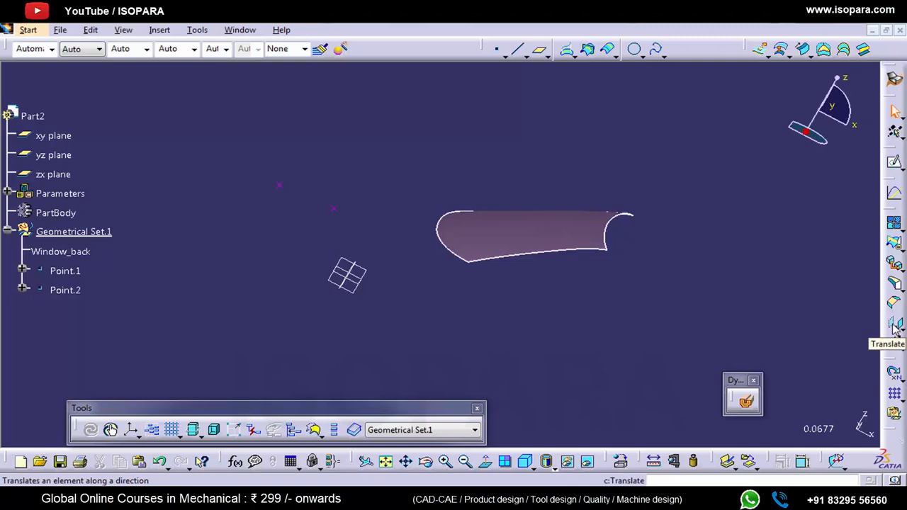
# - Start a direction-and-distance translation of the Window_back surface, using the xy plane as the direction
pyautogui.click(894, 325)
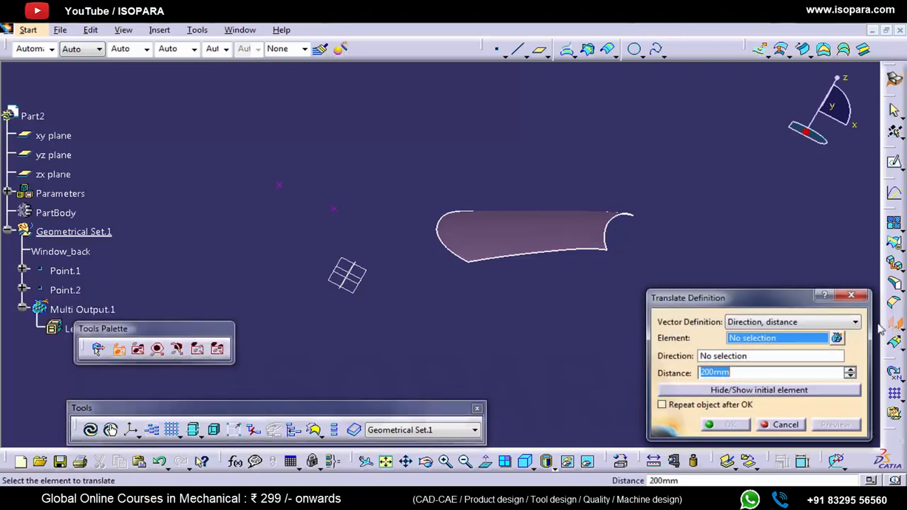
pyautogui.moveTo(737, 302); pyautogui.dragTo(744, 251)
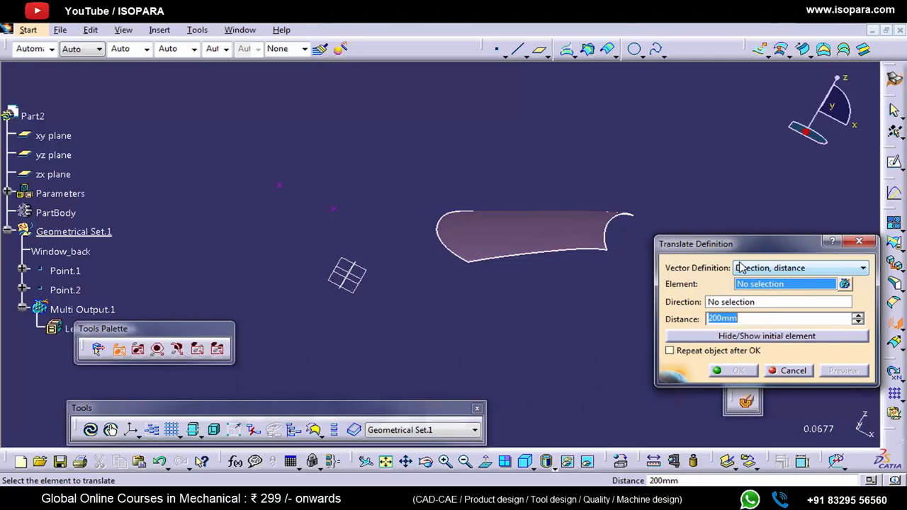
pyautogui.moveTo(502, 234); pyautogui.dragTo(482, 286, button='middle')
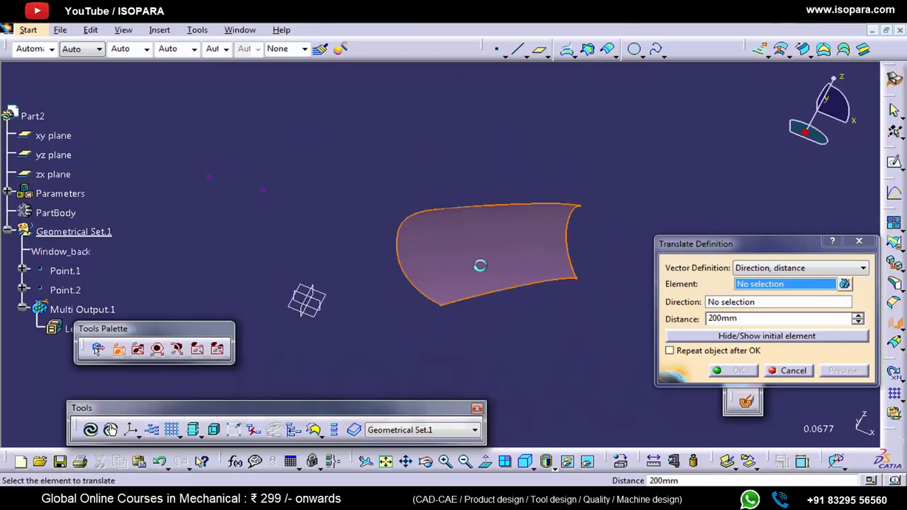
pyautogui.click(479, 265)
pyautogui.moveTo(460, 331); pyautogui.dragTo(481, 325, button='middle')
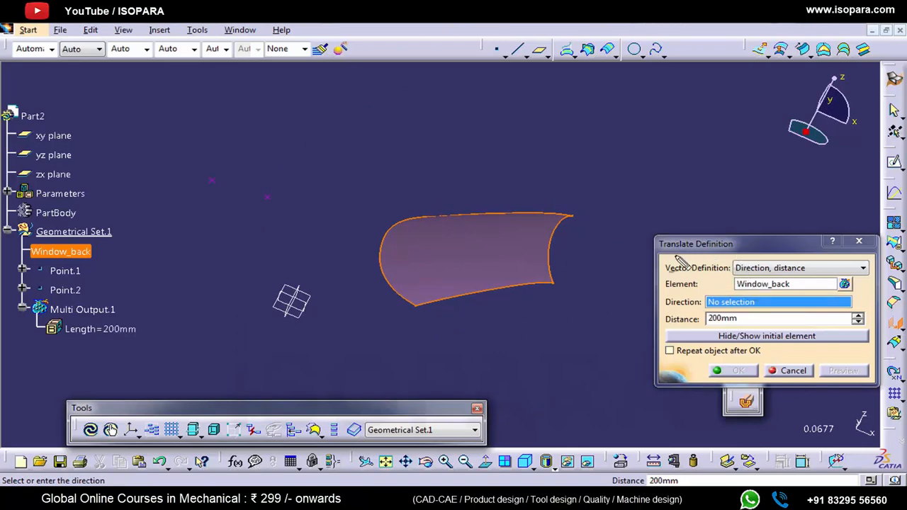
pyautogui.moveTo(660, 260)
pyautogui.mouseDown()
pyautogui.moveTo(760, 285)
pyautogui.moveTo(850, 281)
pyautogui.moveTo(846, 265)
pyautogui.moveTo(666, 258)
pyautogui.mouseUp()
pyautogui.press('f')
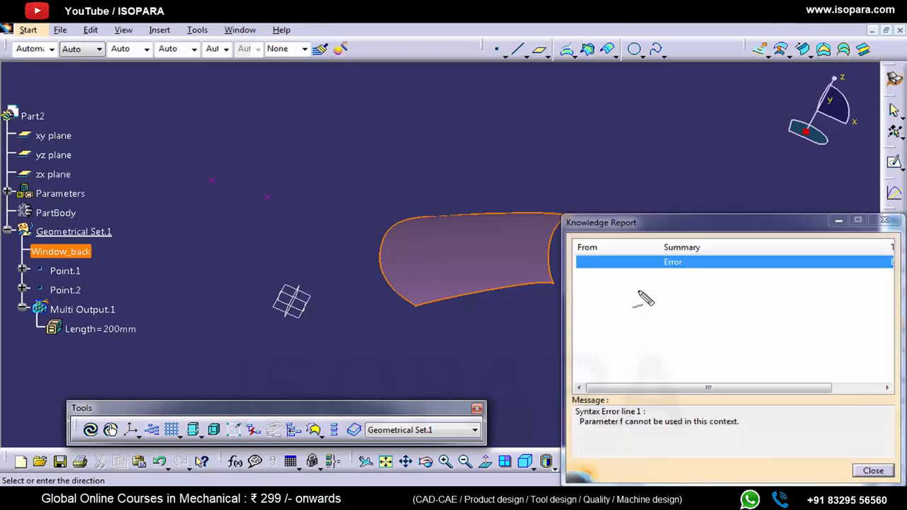
pyautogui.click(871, 470)
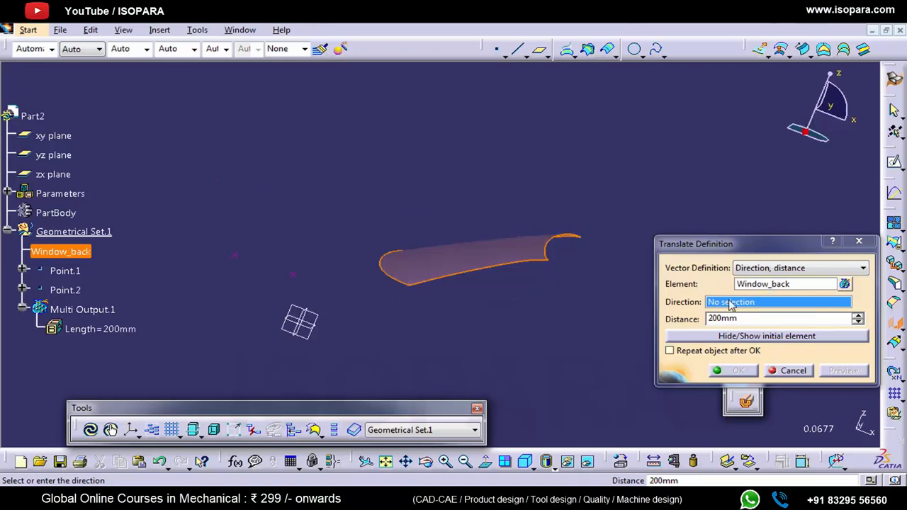
pyautogui.click(53, 136)
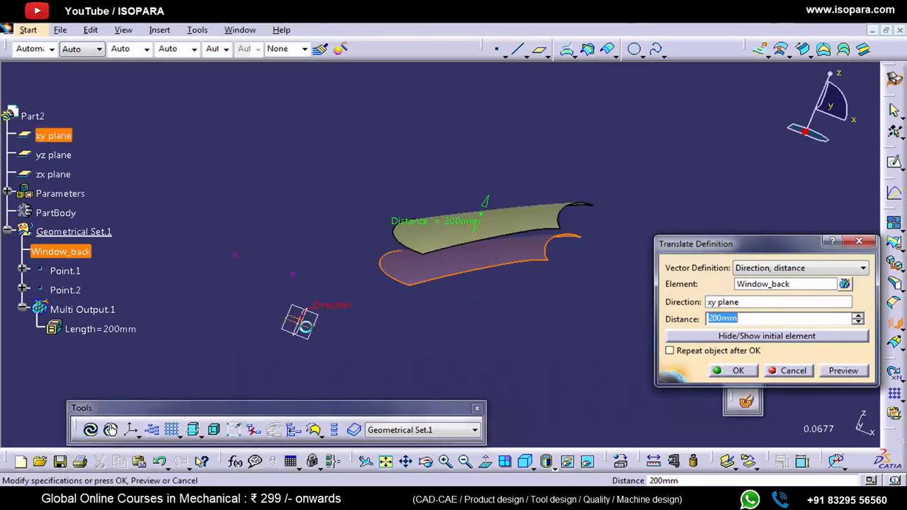
# - Set the translation distance to -200 mm and preview the translated surface
pyautogui.moveTo(447, 307); pyautogui.dragTo(452, 286, button='middle')
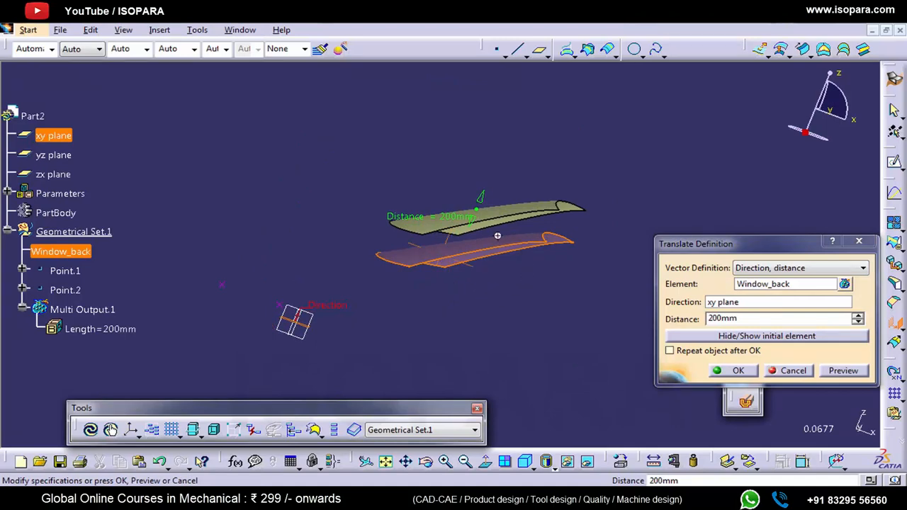
pyautogui.moveTo(506, 241); pyautogui.dragTo(453, 296, button='middle')
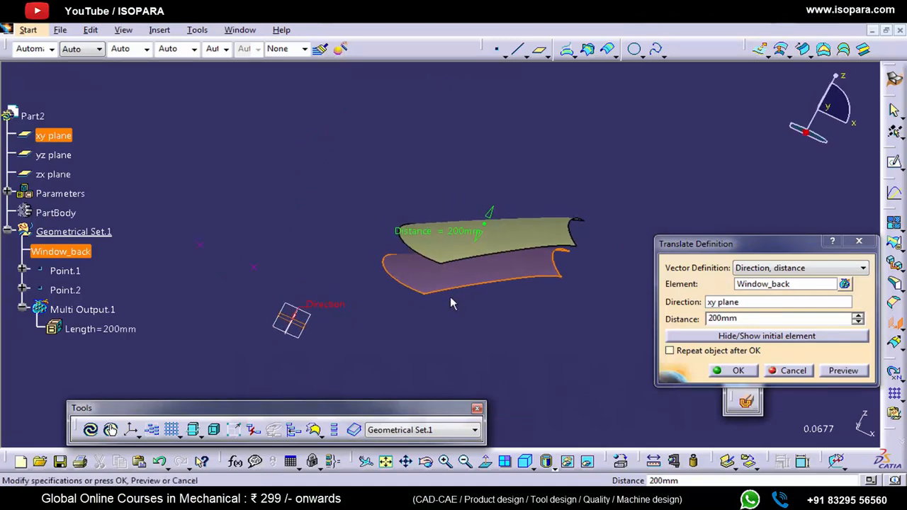
pyautogui.click(709, 318)
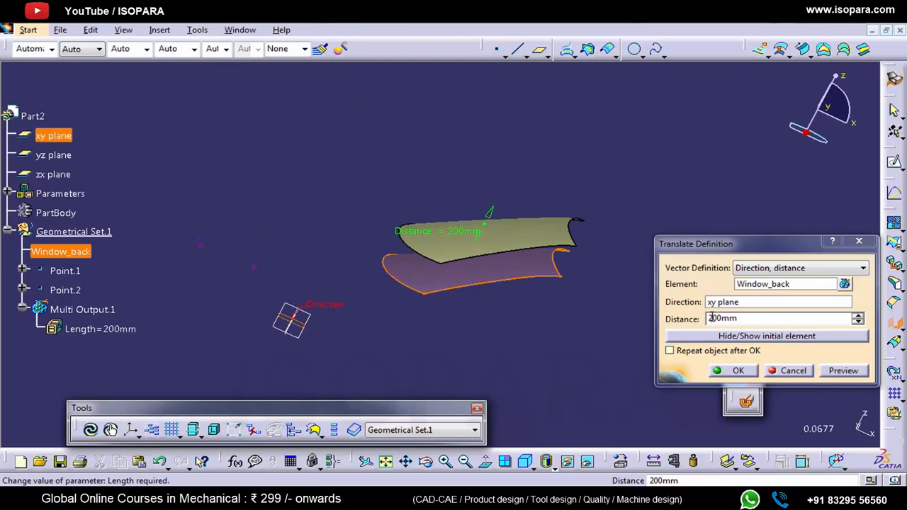
pyautogui.moveTo(473, 293); pyautogui.dragTo(474, 250, button='middle')
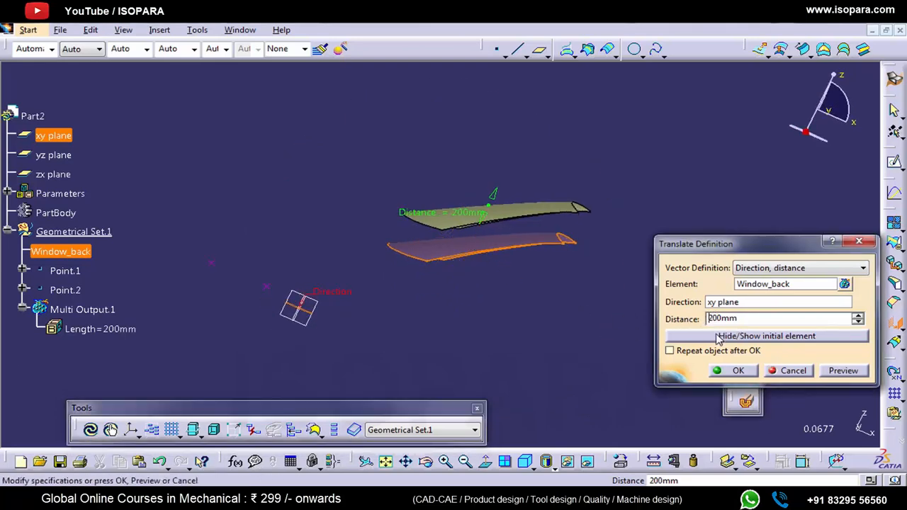
pyautogui.write('-')
pyautogui.click(838, 374)
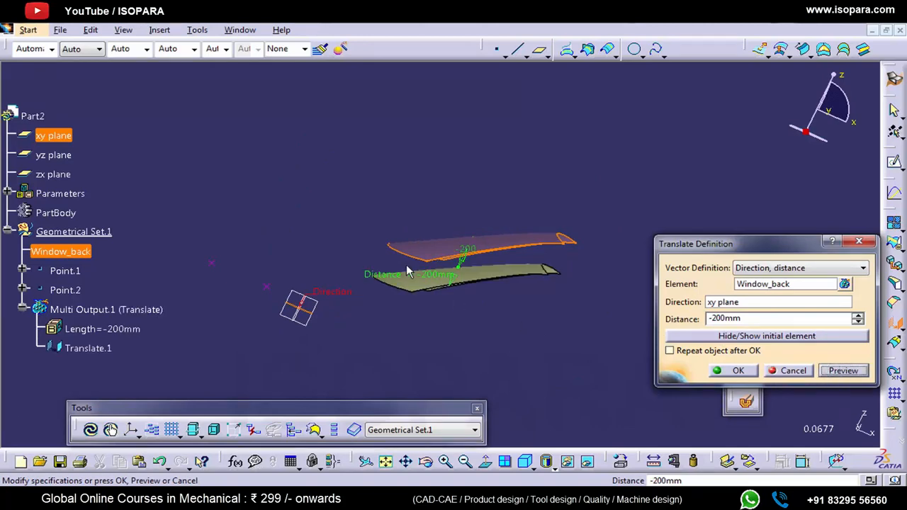
pyautogui.moveTo(408, 271); pyautogui.dragTo(425, 294, button='middle')
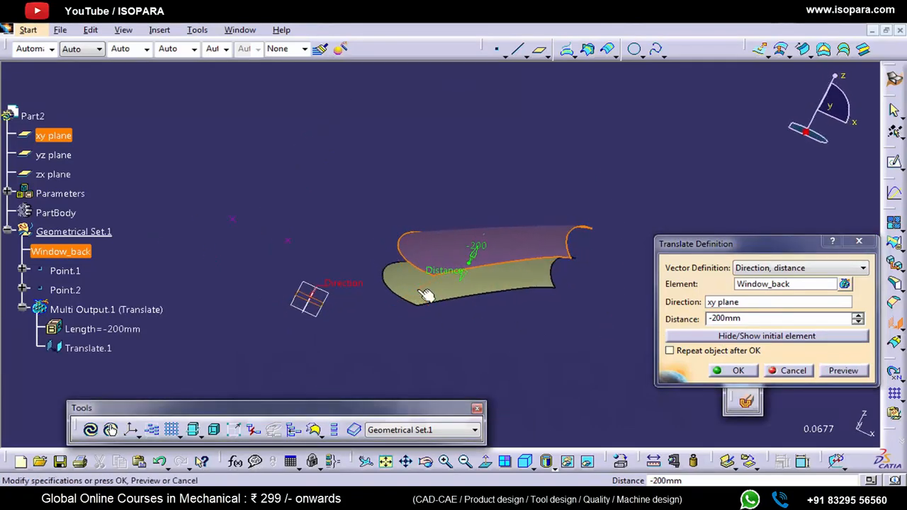
# - Toggle the initial surface's visibility off and back on, then complete the translation with the Direction, distance definition
pyautogui.click(728, 337)
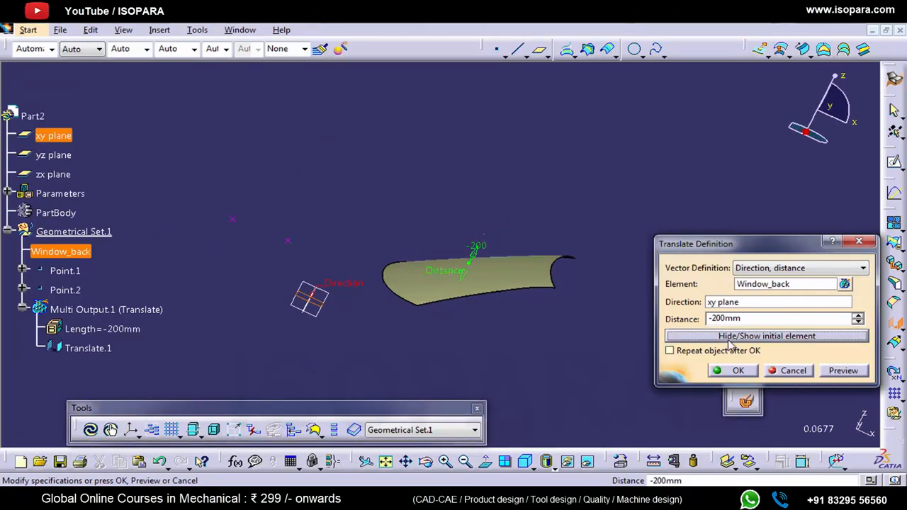
pyautogui.click(728, 338)
pyautogui.click(728, 338)
pyautogui.click(728, 338)
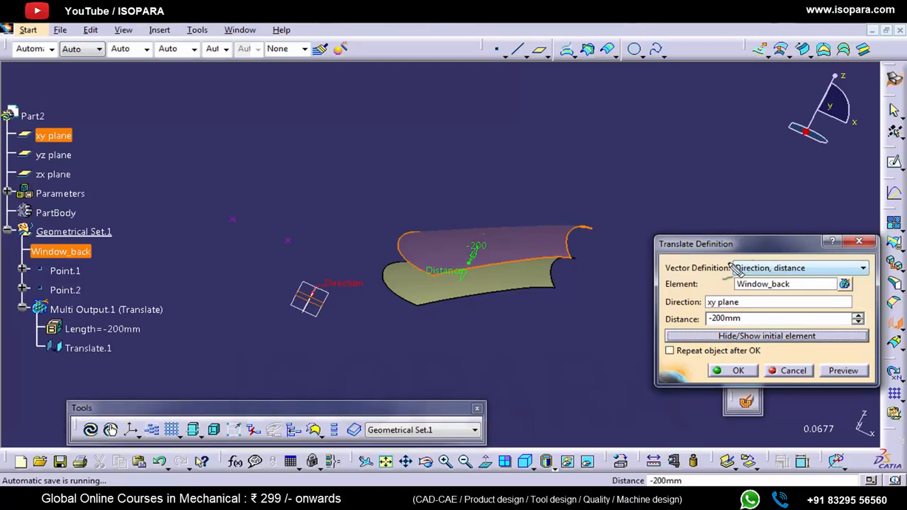
pyautogui.moveTo(668, 257); pyautogui.dragTo(869, 286)
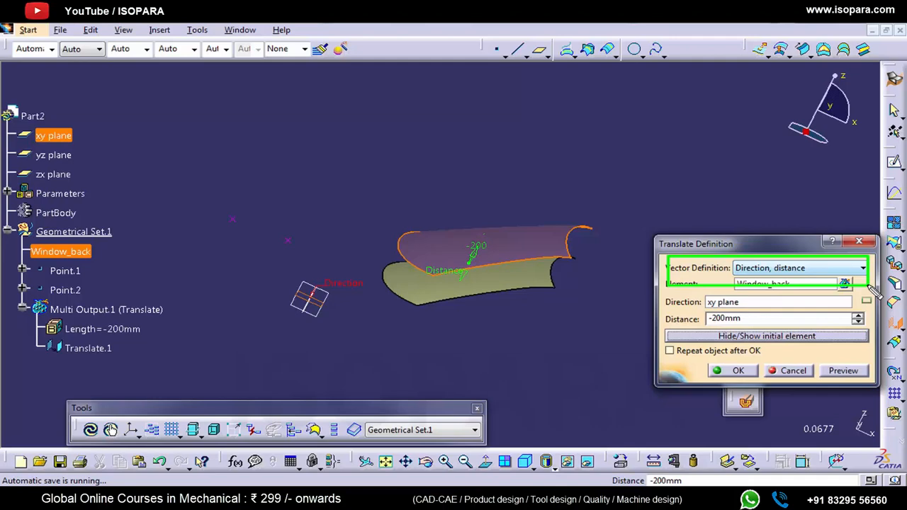
pyautogui.click(825, 269)
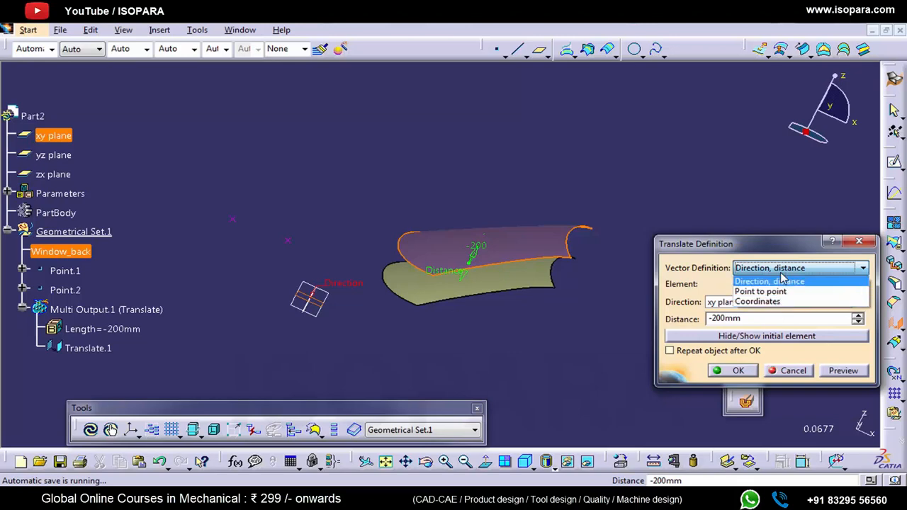
pyautogui.click(782, 281)
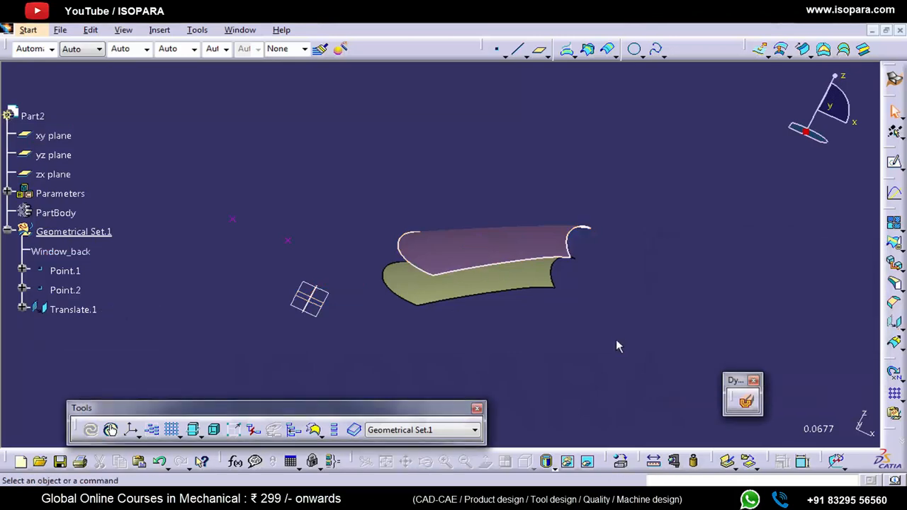
# - Define a new point-to-point translation of Window_back with Point.1 as start point and Point.2 as end point
pyautogui.moveTo(560, 313); pyautogui.dragTo(533, 326, button='middle')
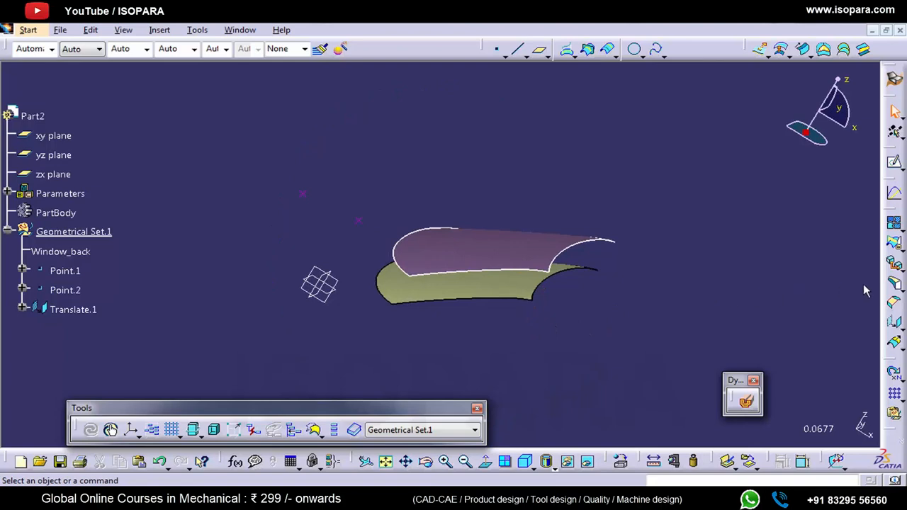
pyautogui.click(892, 323)
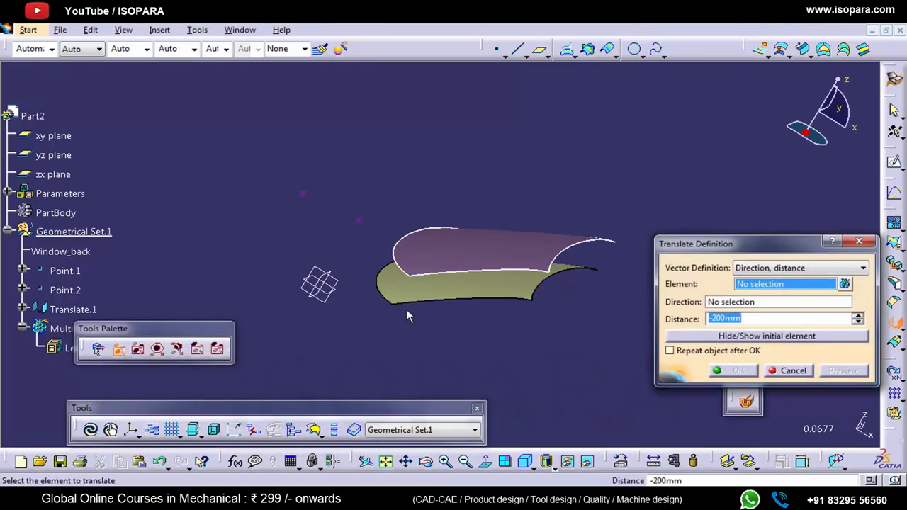
pyautogui.moveTo(418, 300); pyautogui.dragTo(489, 322, button='middle')
pyautogui.click(512, 238)
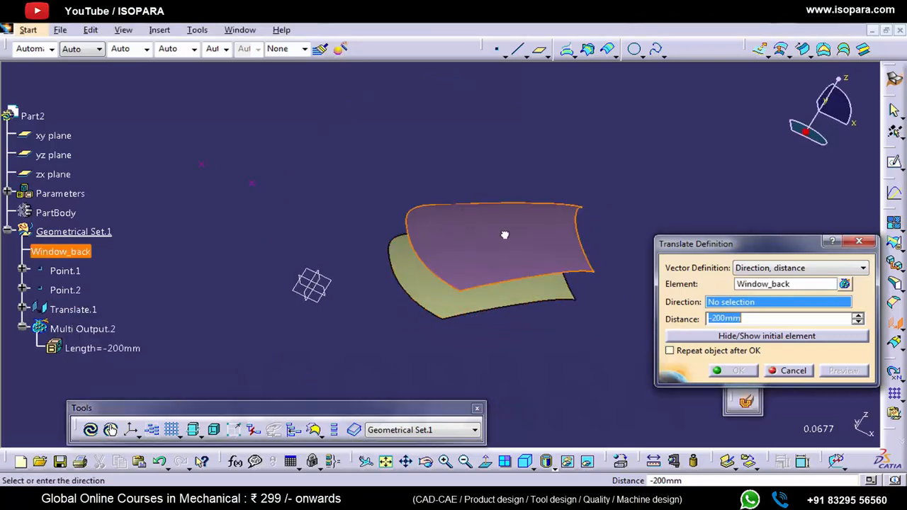
pyautogui.click(783, 269)
pyautogui.click(789, 289)
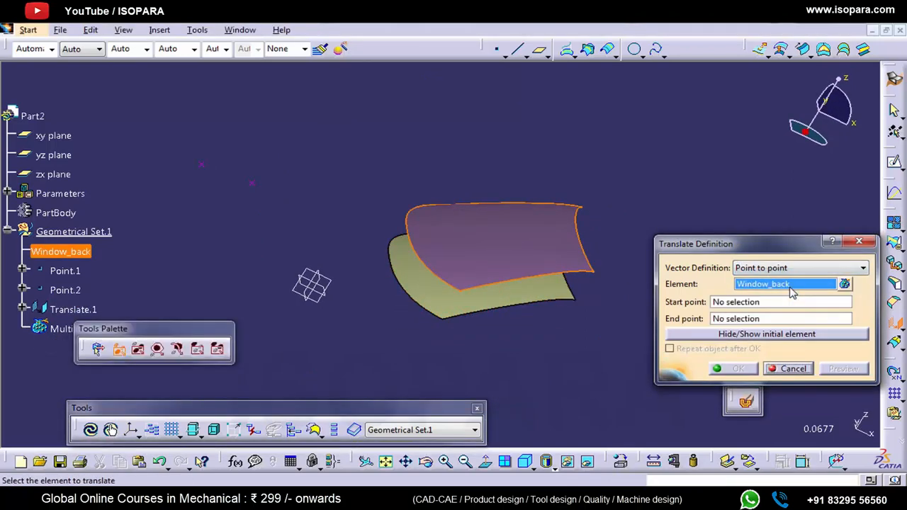
pyautogui.click(741, 303)
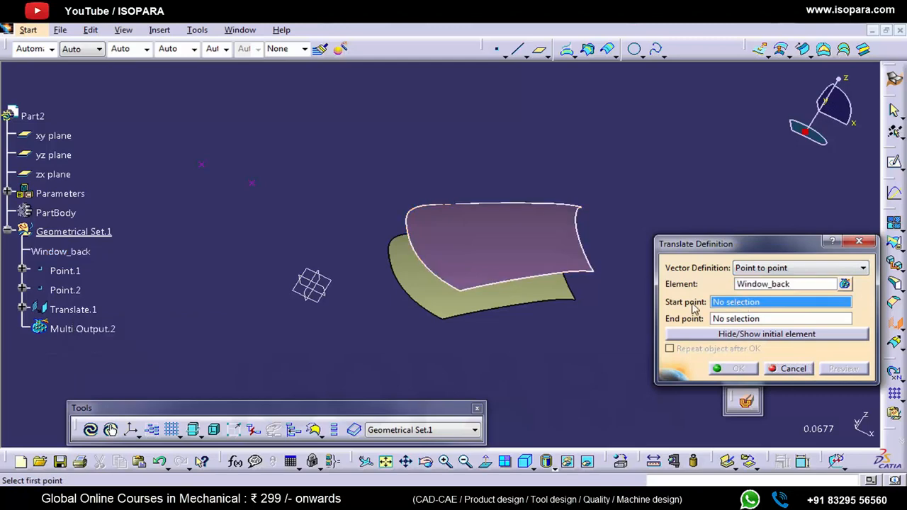
pyautogui.click(202, 164)
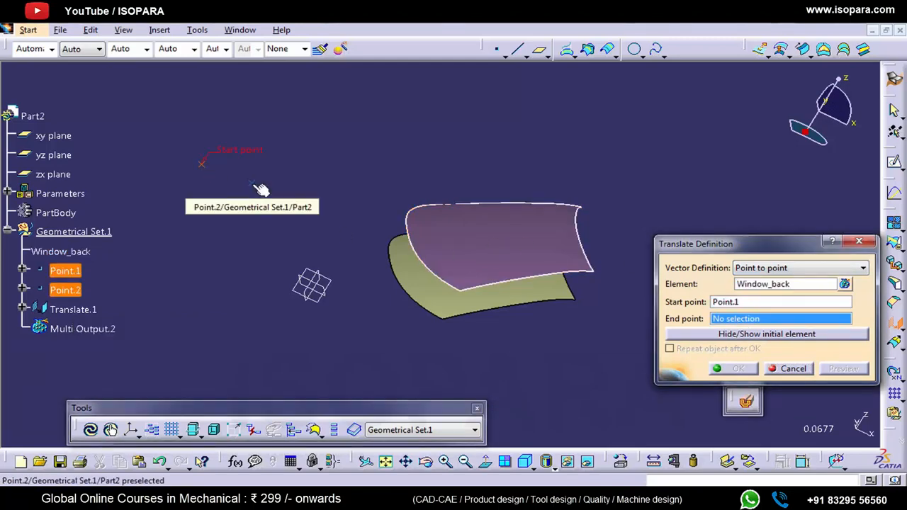
pyautogui.click(252, 184)
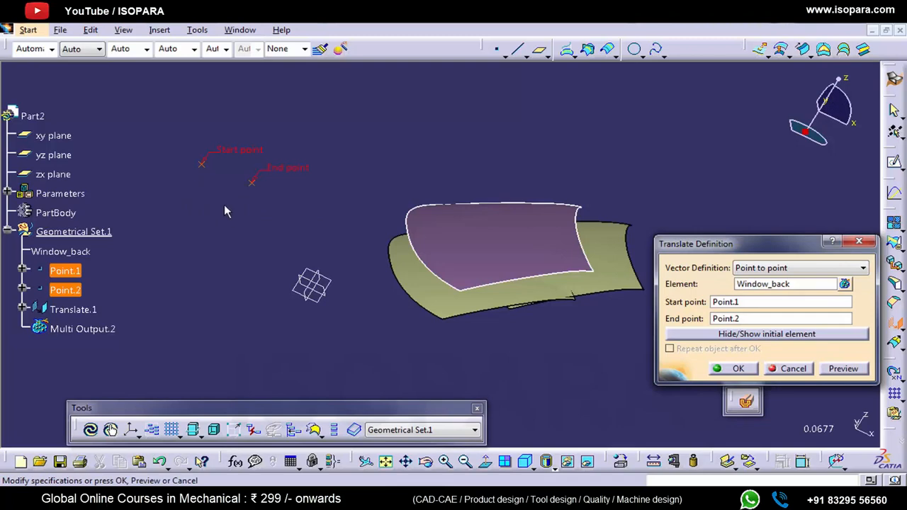
pyautogui.moveTo(418, 313); pyautogui.dragTo(401, 287, button='middle')
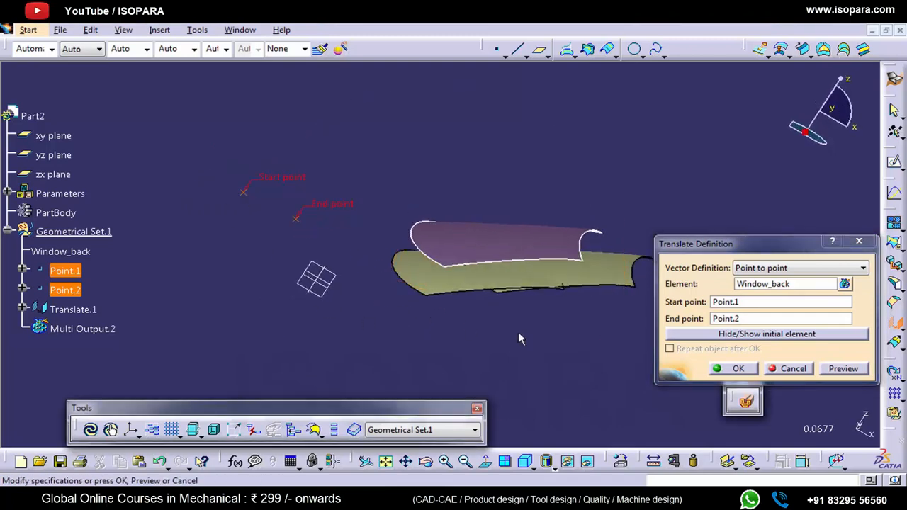
# - Hide the first translated surface, Translate.1, and confirm the point-to-point translation
pyautogui.rightClick(412, 260)
pyautogui.click(429, 301)
pyautogui.moveTo(469, 316); pyautogui.dragTo(359, 289, button='middle')
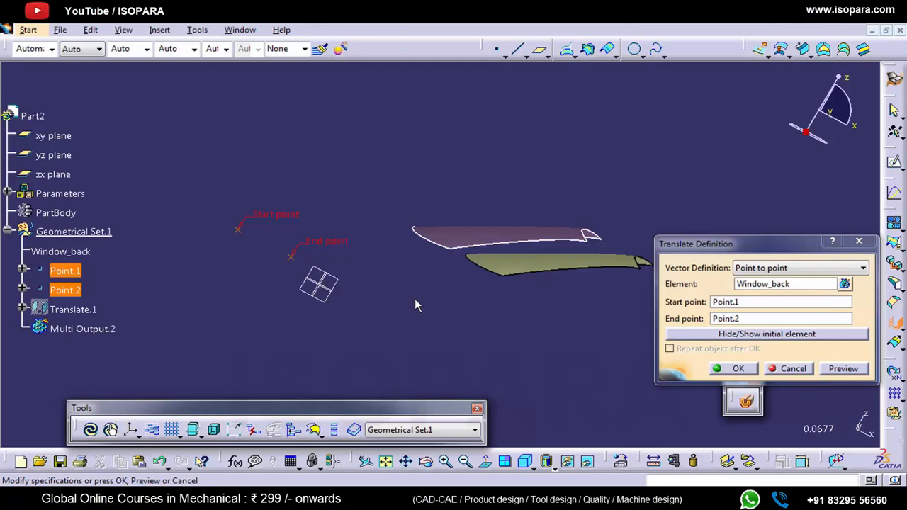
pyautogui.moveTo(417, 258); pyautogui.dragTo(454, 283, button='middle')
pyautogui.click(733, 368)
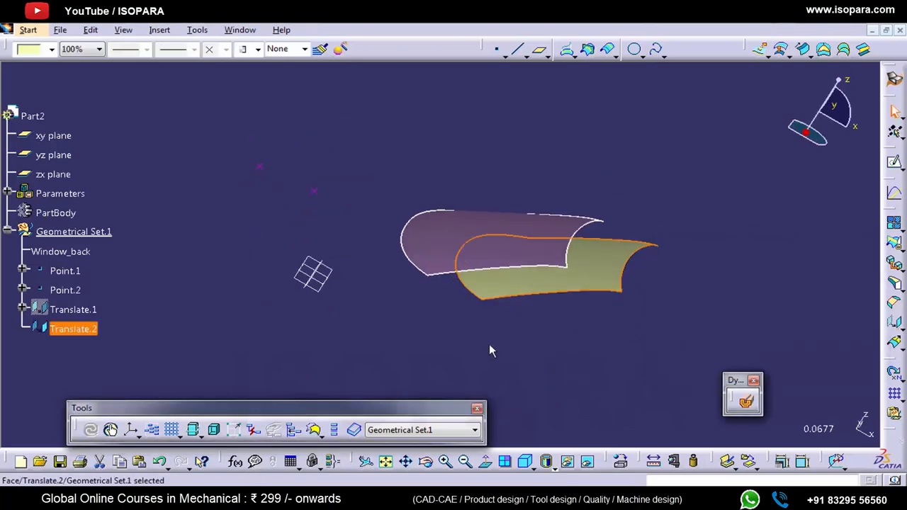
# - Hide the Translate.2 surface and start a new translation of Window_back defined by coordinates
pyautogui.rightClick(85, 343)
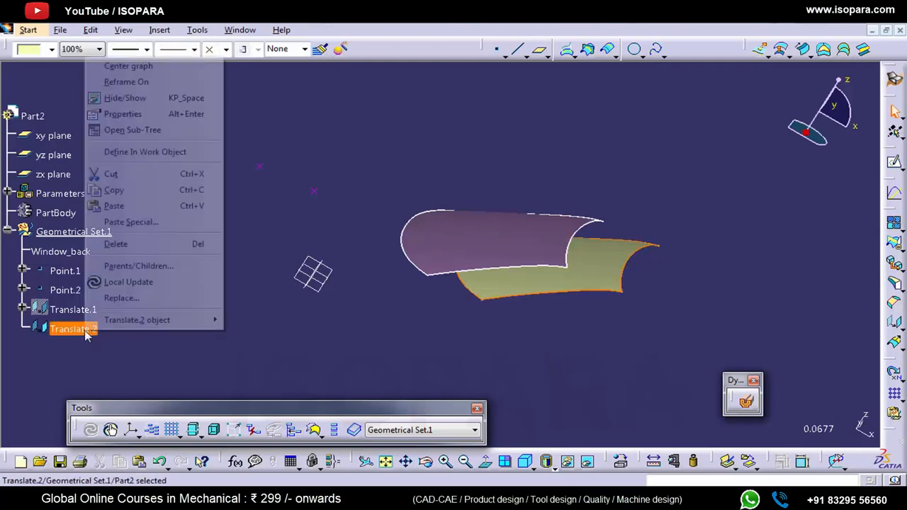
pyautogui.click(124, 99)
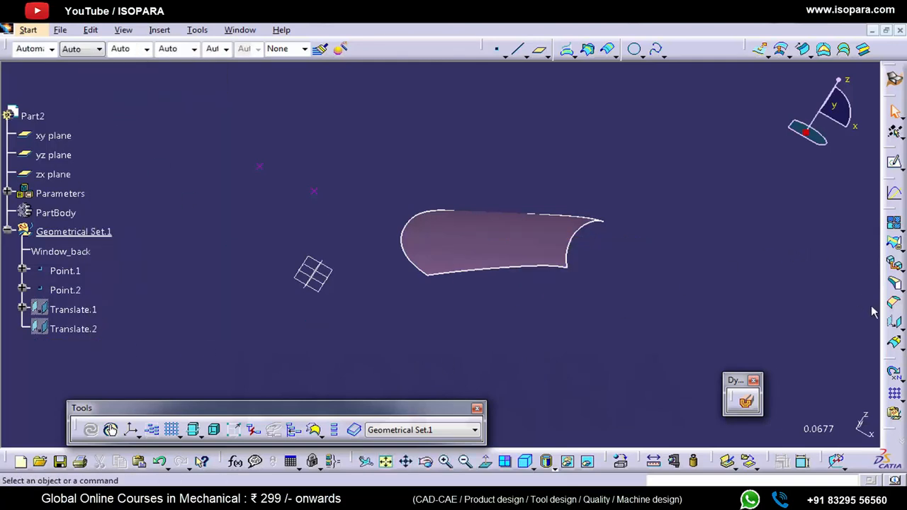
pyautogui.click(894, 321)
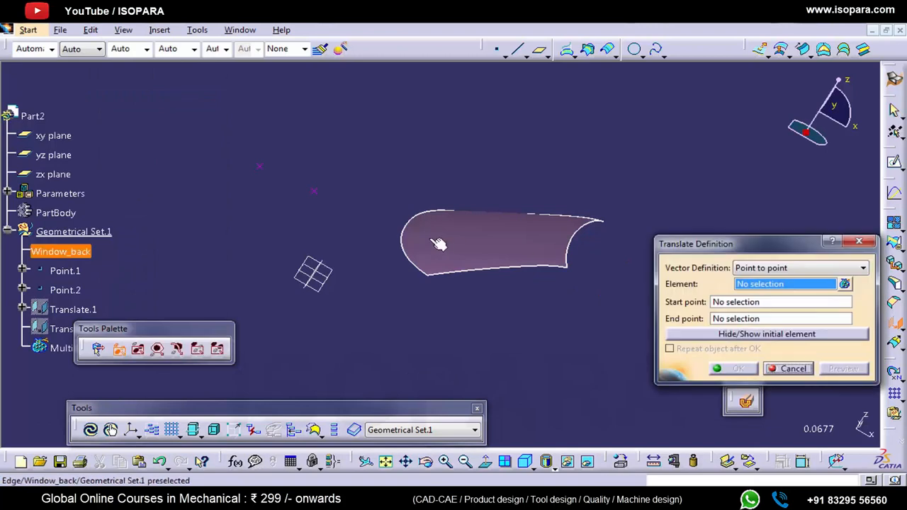
pyautogui.click(438, 244)
pyautogui.click(800, 267)
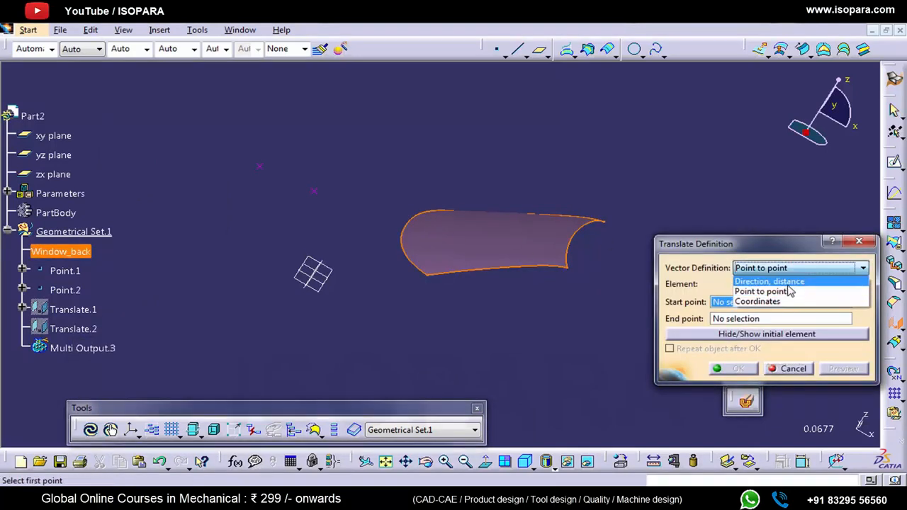
pyautogui.click(783, 301)
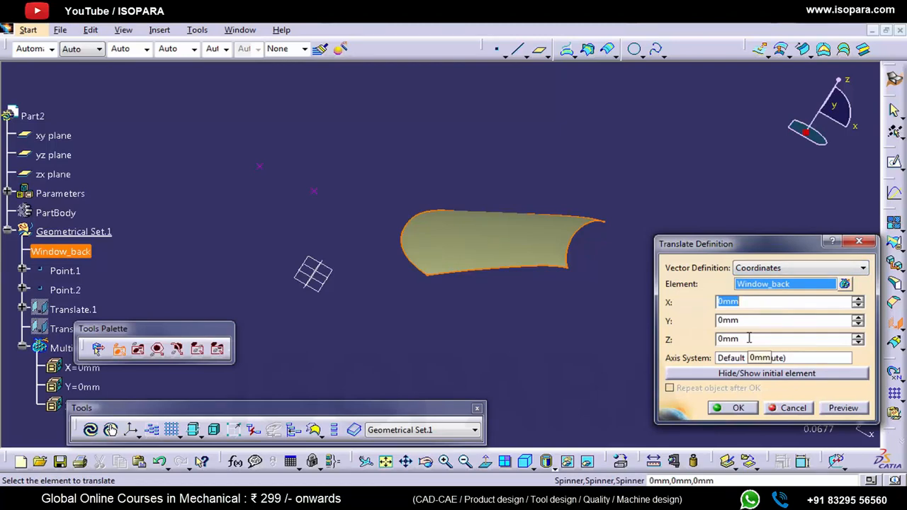
# - Set the translation coordinates to X 25 mm, Y 65 mm and Z -90 mm and preview the shifted surface
pyautogui.write('25')
pyautogui.press('Tab')
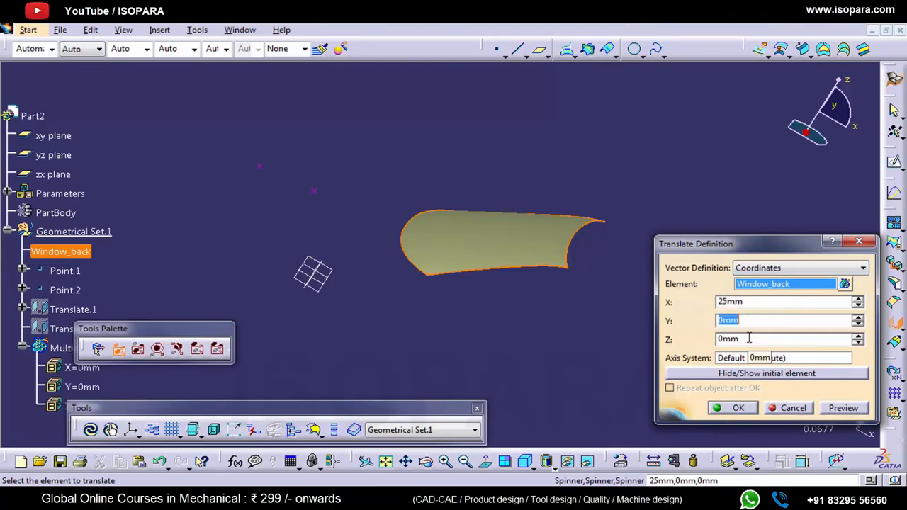
pyautogui.write('65')
pyautogui.press('Tab')
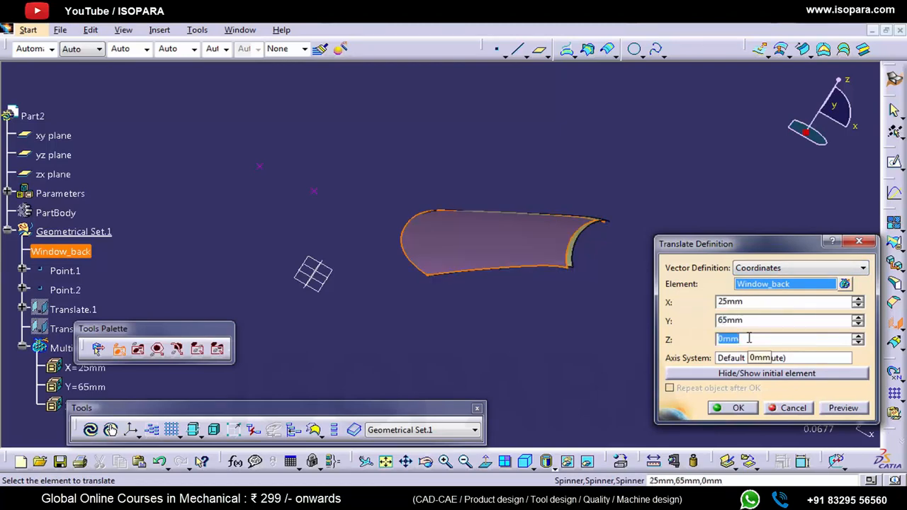
pyautogui.write('-90')
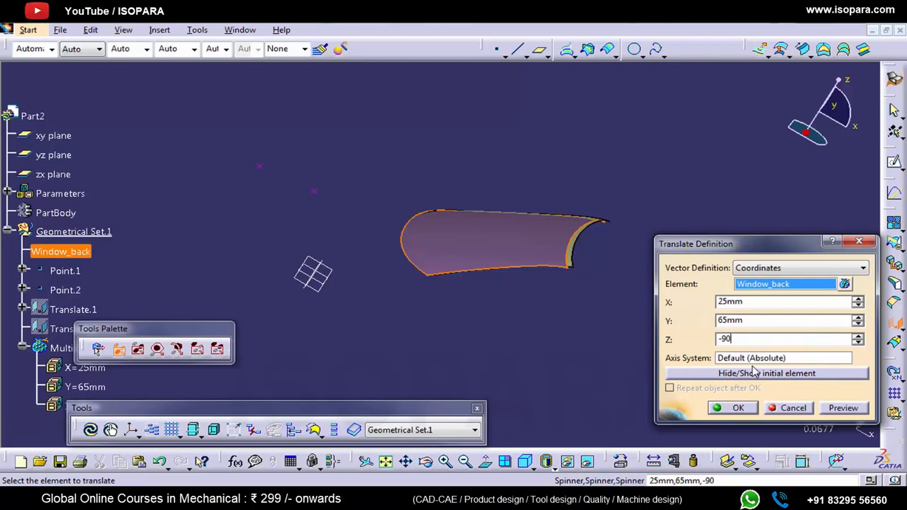
pyautogui.click(841, 411)
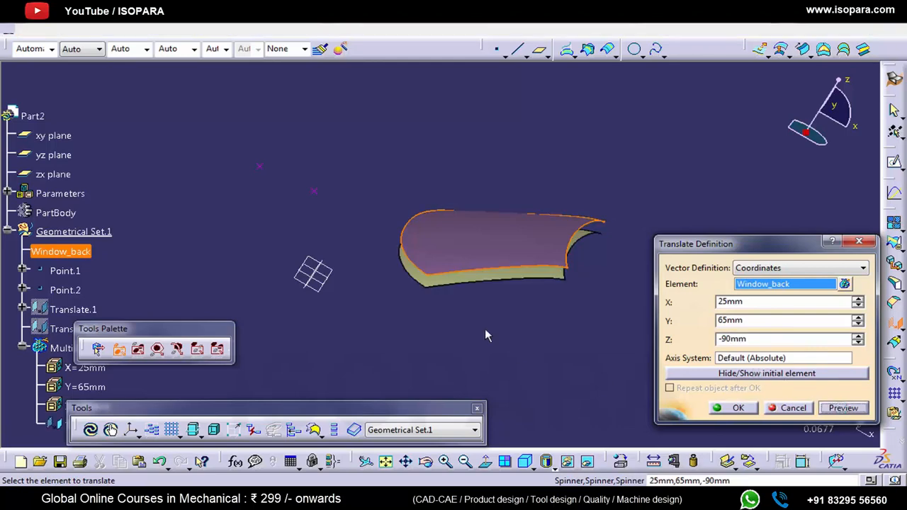
pyautogui.moveTo(486, 336); pyautogui.dragTo(511, 309, button='middle')
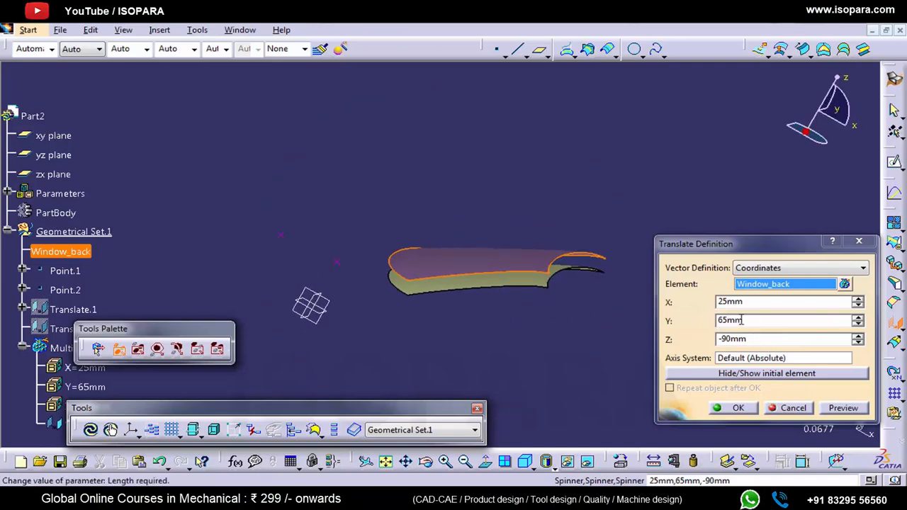
# - Set the translation's Y coordinate to 200 mm, preview the result and confirm the translation
pyautogui.moveTo(752, 319); pyautogui.dragTo(664, 320)
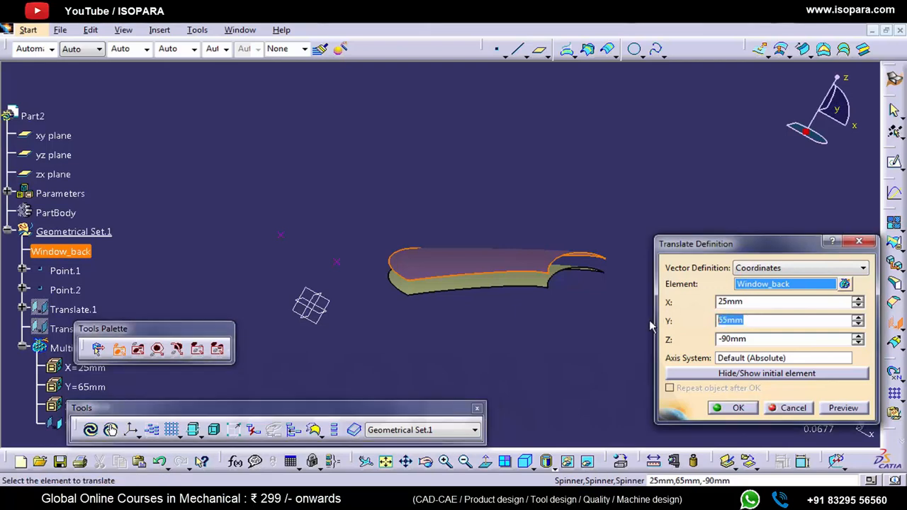
pyautogui.write('200')
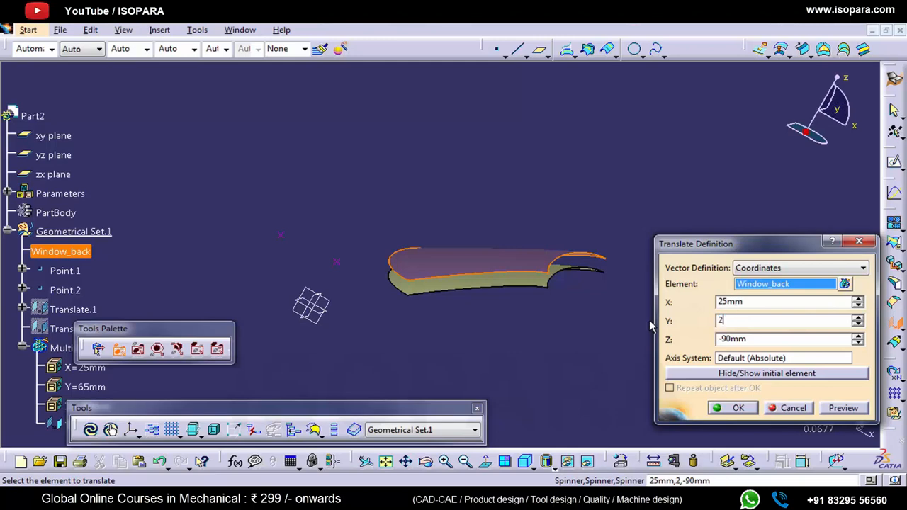
pyautogui.click(606, 174)
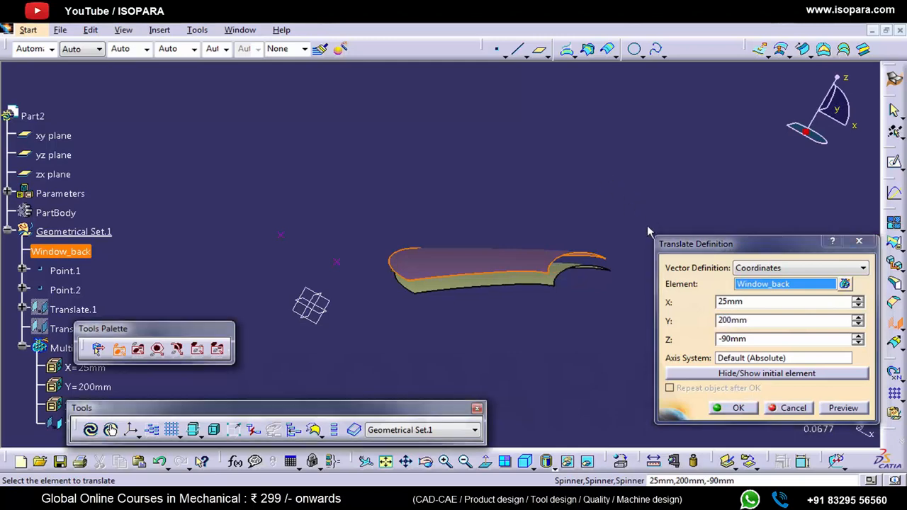
pyautogui.click(829, 411)
pyautogui.moveTo(539, 229); pyautogui.dragTo(459, 232, button='middle')
pyautogui.moveTo(423, 338); pyautogui.dragTo(574, 323, button='middle')
pyautogui.click(721, 411)
pyautogui.click(500, 319)
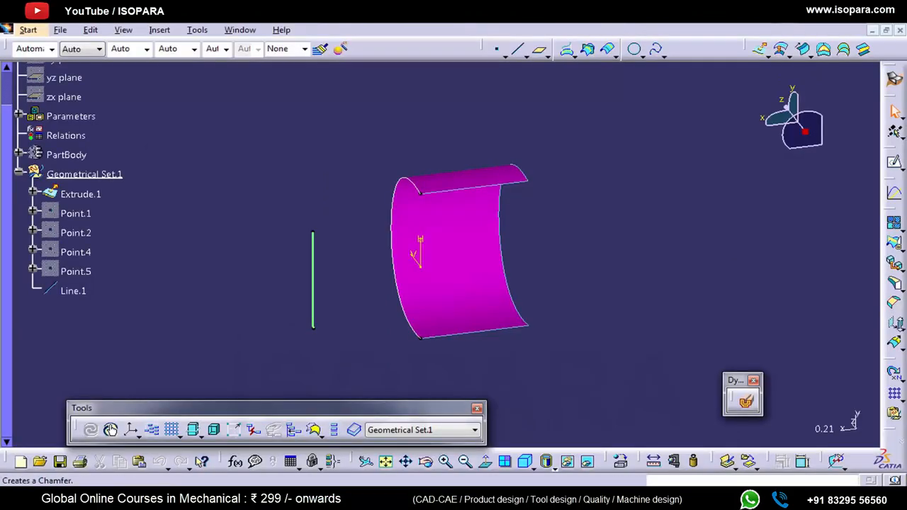
# - Start a Rotate operation in Axis-Angle mode on Extrude.1 with Line.1 as the rotation axis
pyautogui.click(893, 324)
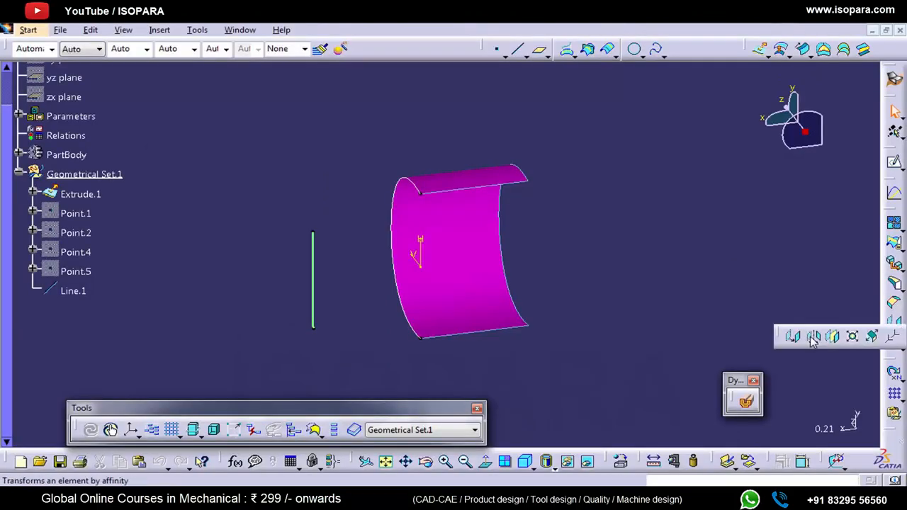
pyautogui.click(813, 338)
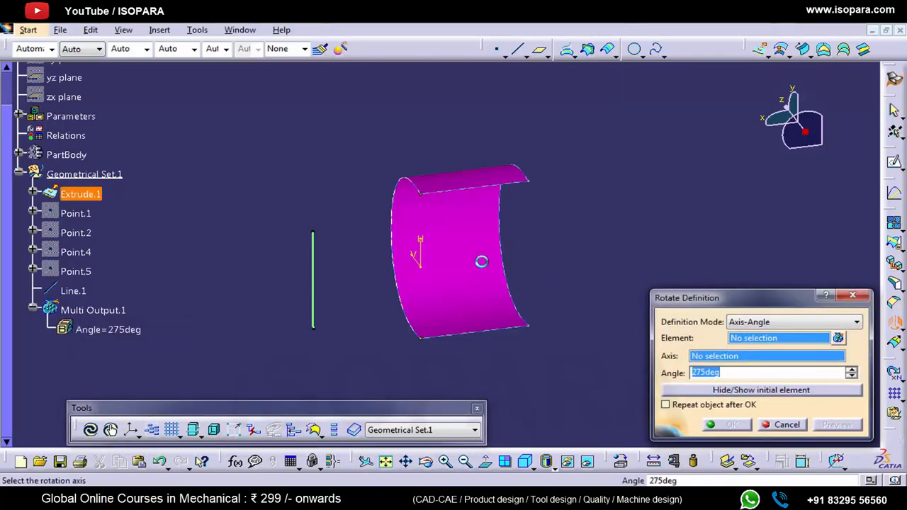
pyautogui.click(485, 264)
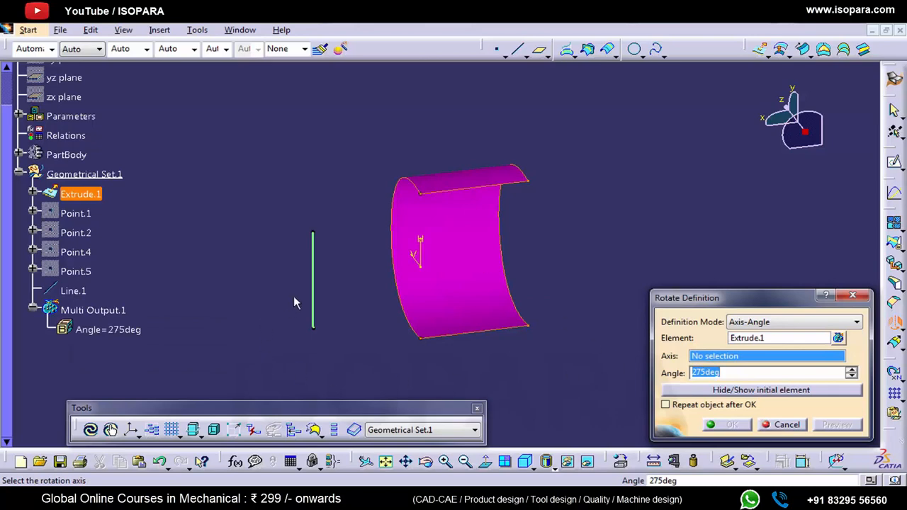
pyautogui.click(312, 284)
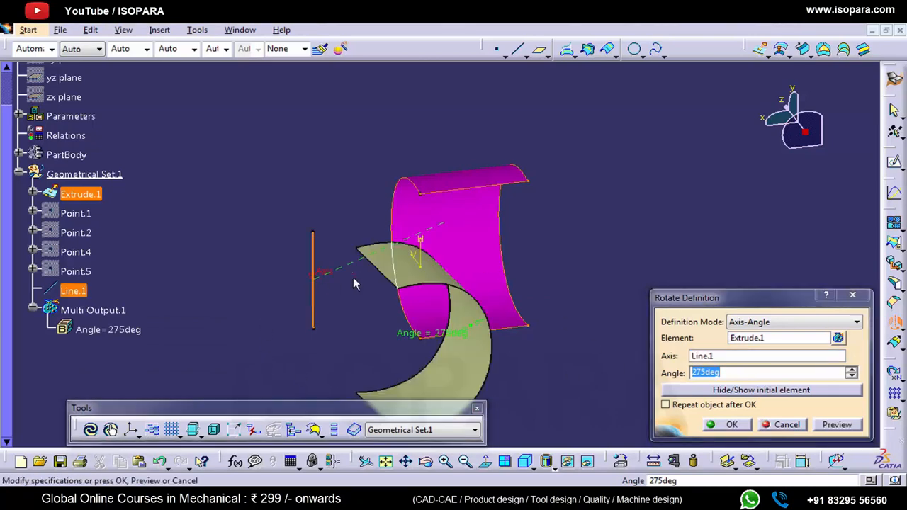
pyautogui.moveTo(353, 277); pyautogui.dragTo(551, 309, button='middle')
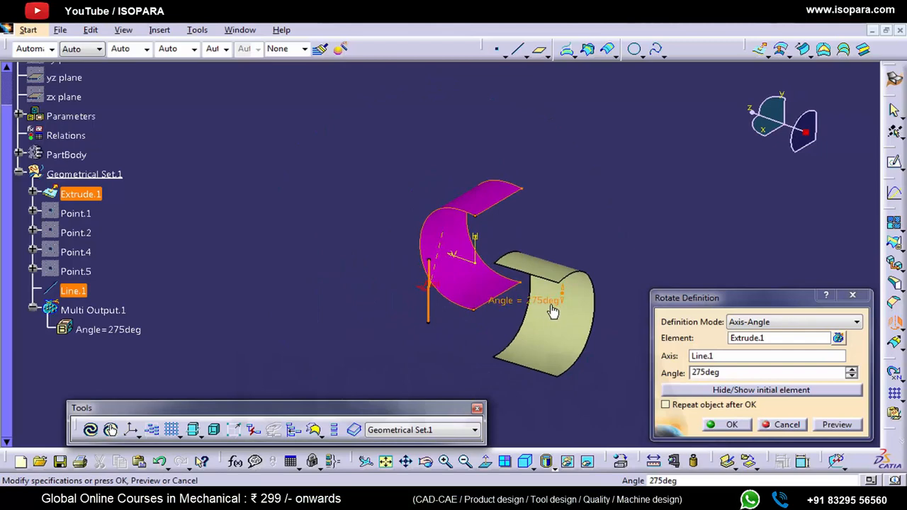
# - Adjust the rotation angle graphically in the model, first to 180 deg and finally to 245 deg, and confirm the rotation
pyautogui.moveTo(553, 312); pyautogui.dragTo(442, 314)
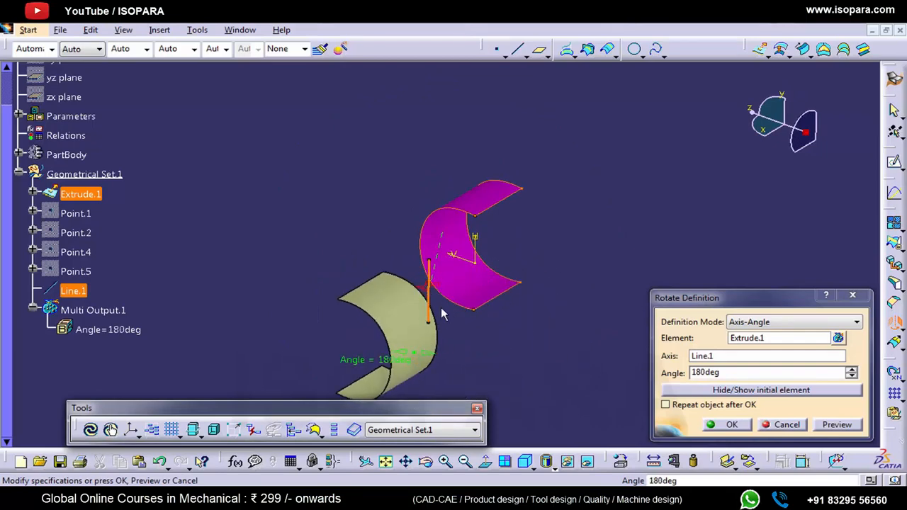
pyautogui.moveTo(442, 314); pyautogui.dragTo(427, 347, button='middle')
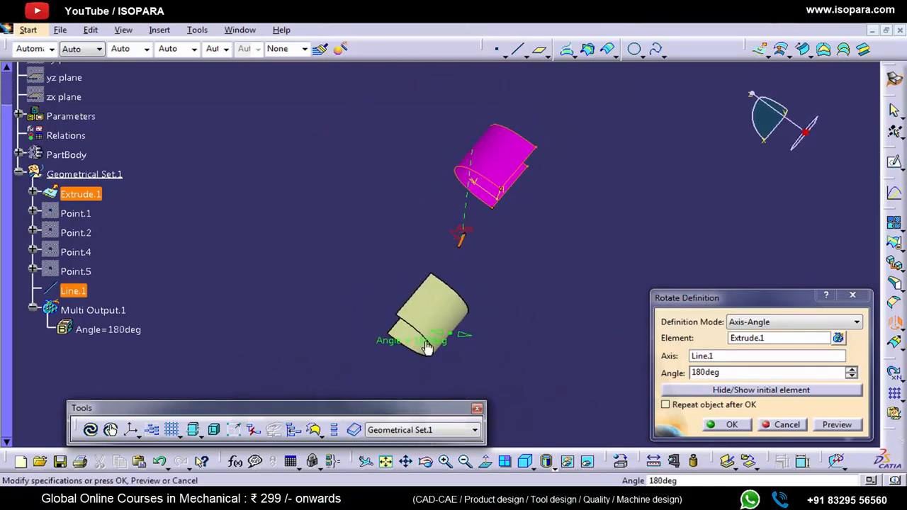
pyautogui.moveTo(427, 347); pyautogui.dragTo(537, 303)
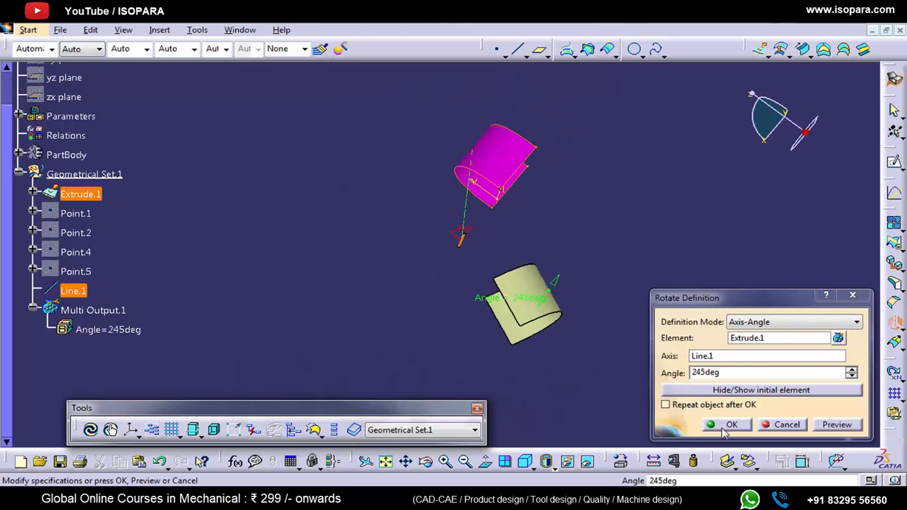
pyautogui.click(728, 425)
# - Edit the rotated surface to an angle of 20 deg and confirm it with object repetition enabled
pyautogui.doubleClick(517, 306)
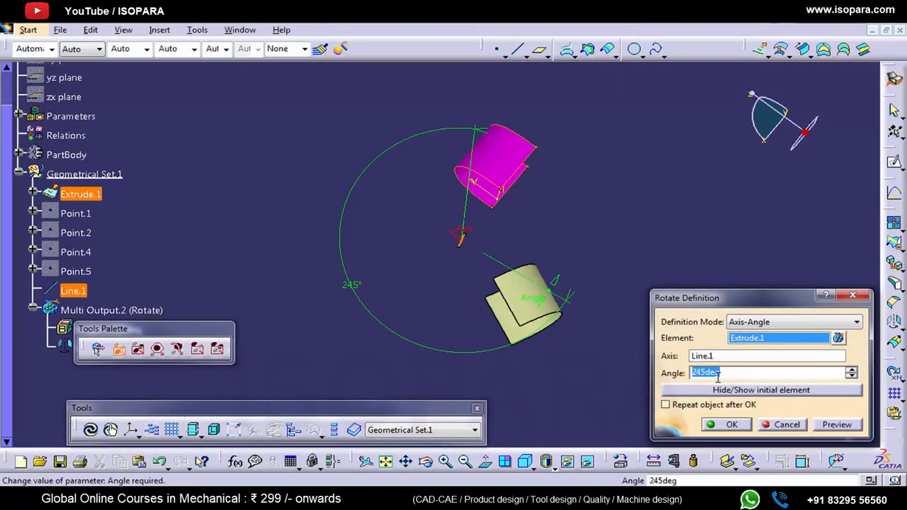
pyautogui.write('20')
pyautogui.click(662, 248)
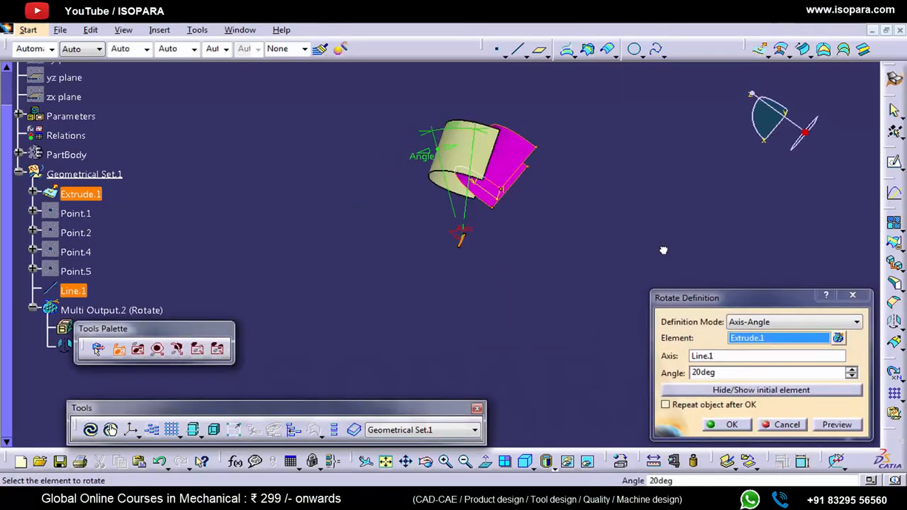
pyautogui.click(701, 409)
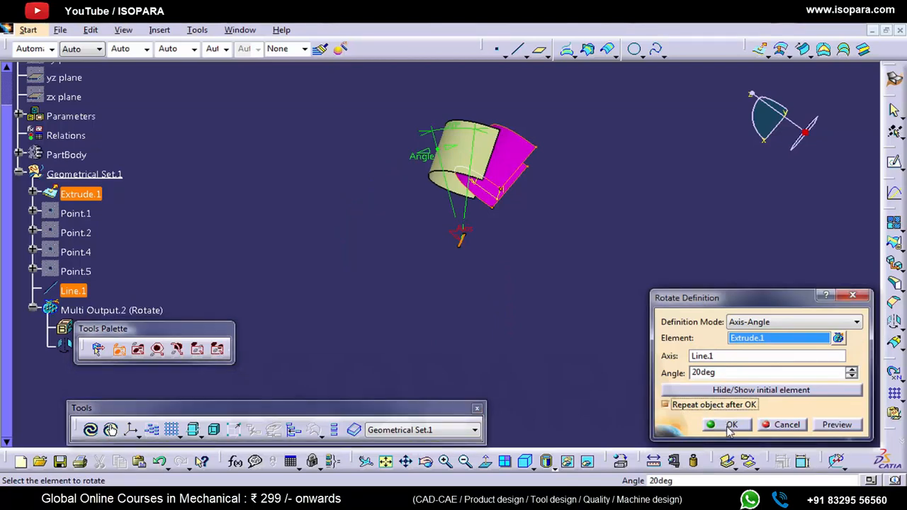
pyautogui.click(730, 425)
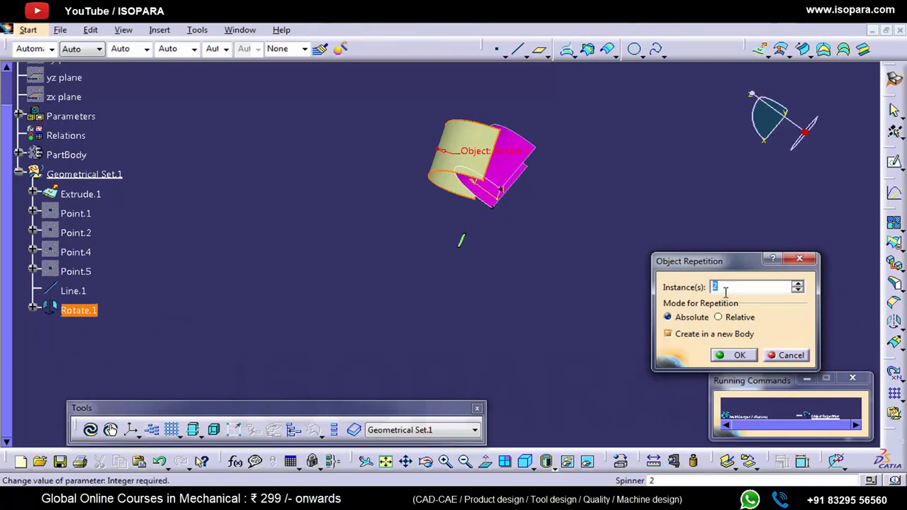
# - Repeat the rotated surface with five instances in the same geometrical set, without creating a new body
pyautogui.click(712, 335)
pyautogui.click(739, 356)
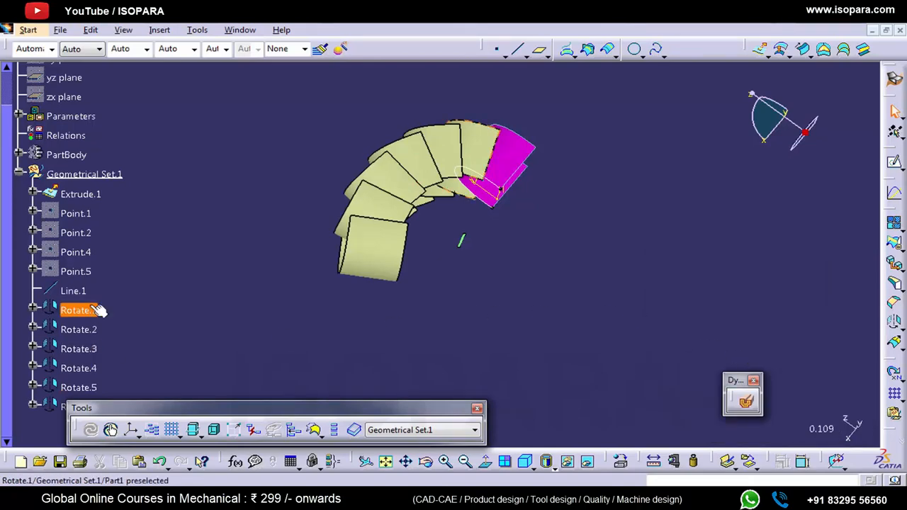
pyautogui.scroll(-2, 71, 311)
pyautogui.moveTo(469, 309); pyautogui.dragTo(454, 336, button='middle')
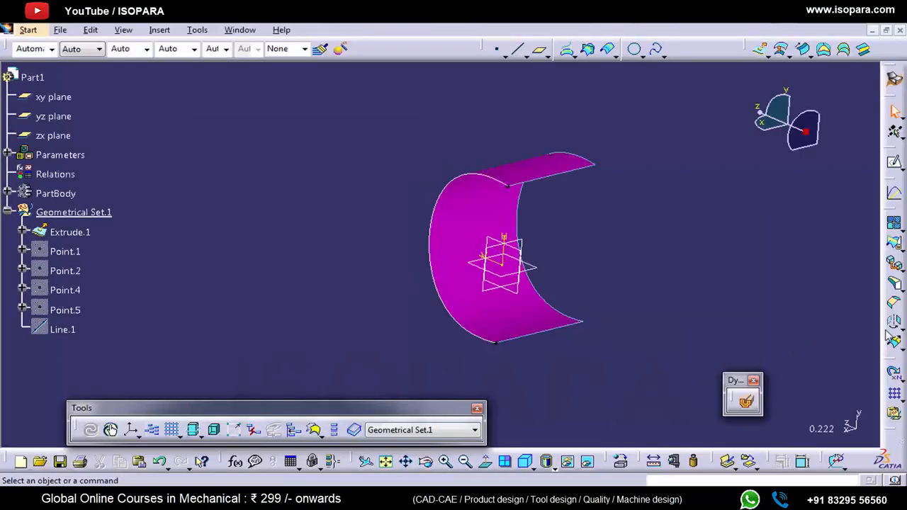
# - Create a Symmetry of Extrude.1 using the yz plane as reference
pyautogui.click(891, 329)
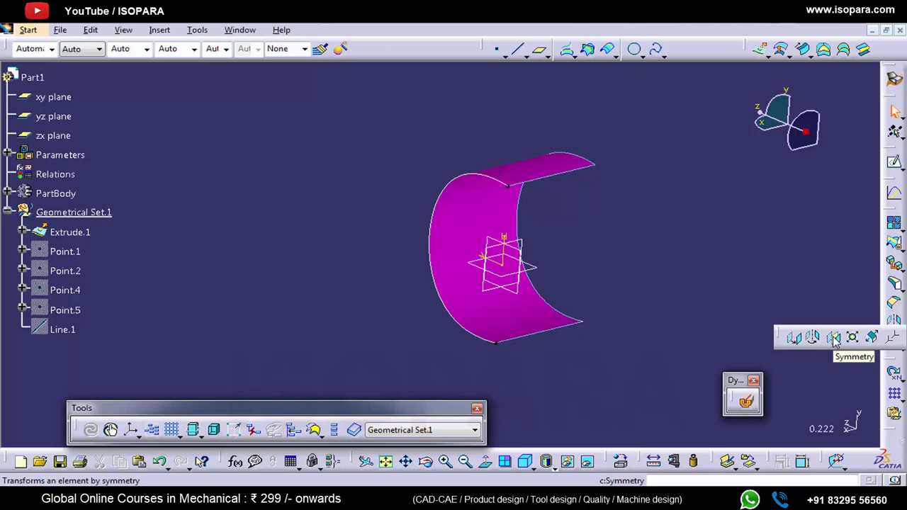
pyautogui.click(833, 337)
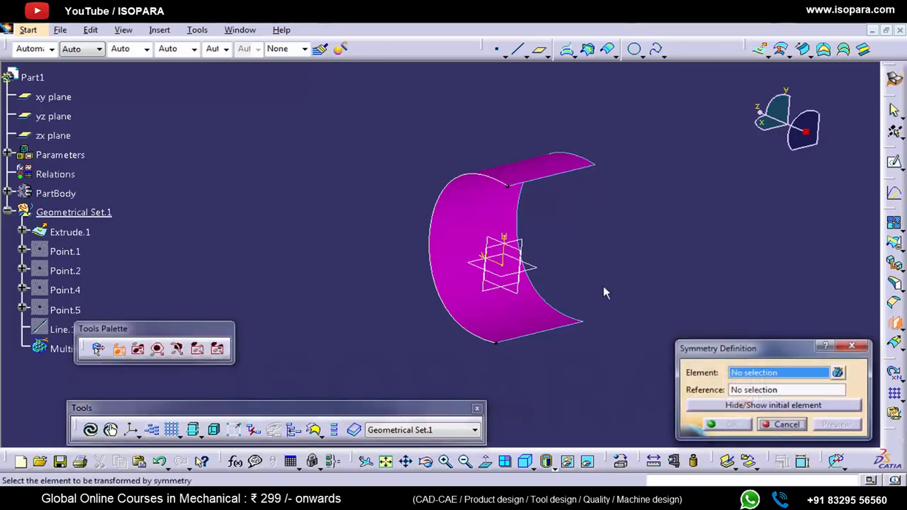
pyautogui.moveTo(602, 294); pyautogui.dragTo(560, 269, button='middle')
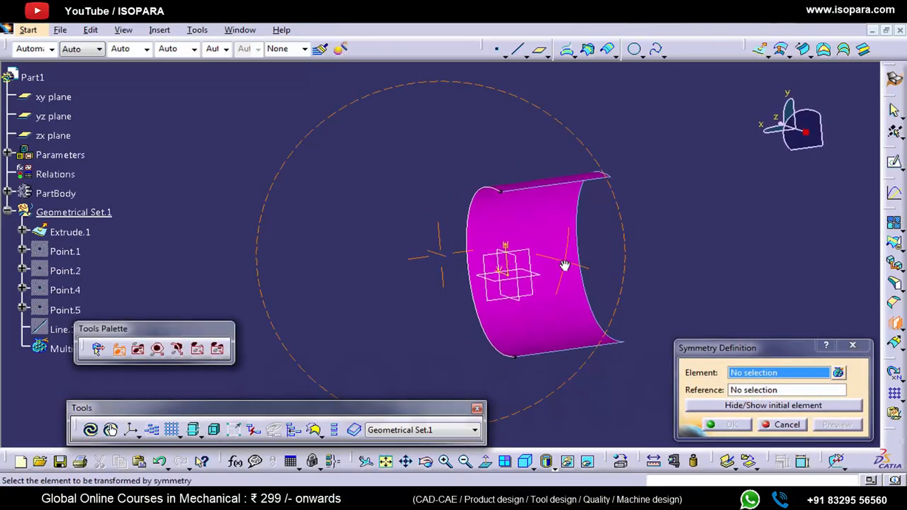
pyautogui.click(560, 228)
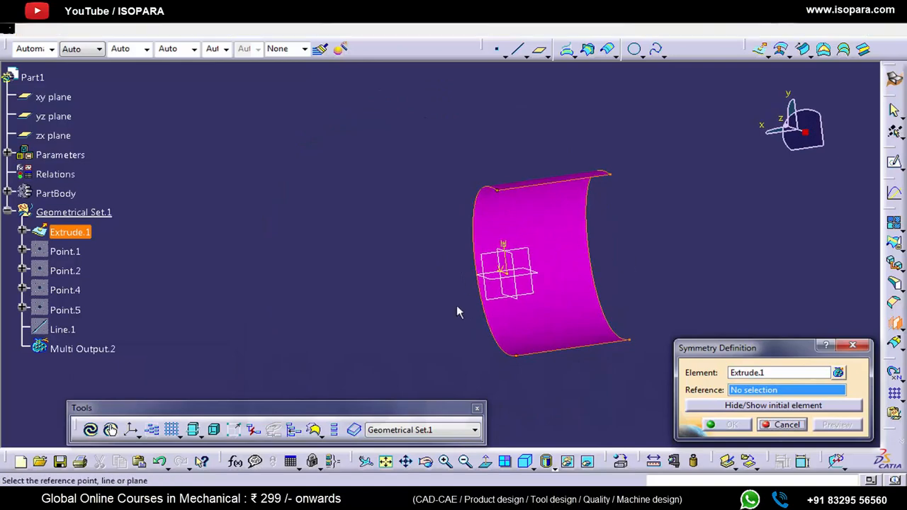
pyautogui.moveTo(460, 310); pyautogui.dragTo(482, 371, button='middle')
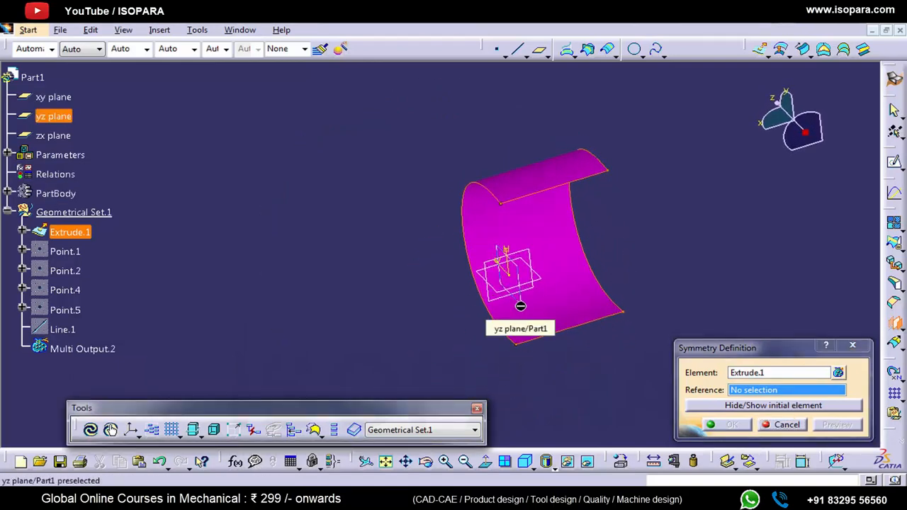
pyautogui.moveTo(521, 306)
pyautogui.mouseDown(button='middle')
pyautogui.moveTo(486, 326)
pyautogui.moveTo(488, 338)
pyautogui.moveTo(518, 321)
pyautogui.moveTo(513, 302)
pyautogui.mouseUp(button='middle')
pyautogui.click(513, 302)
pyautogui.moveTo(500, 347); pyautogui.dragTo(450, 209, button='middle')
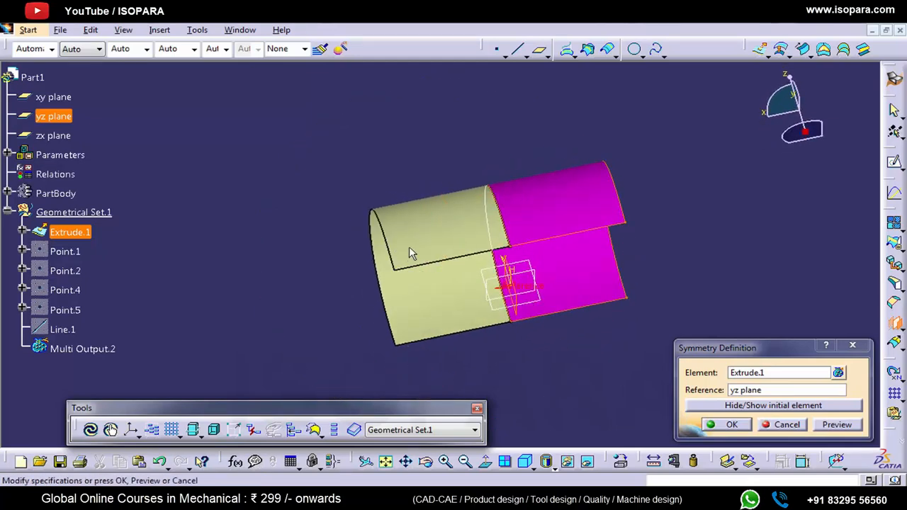
pyautogui.click(726, 424)
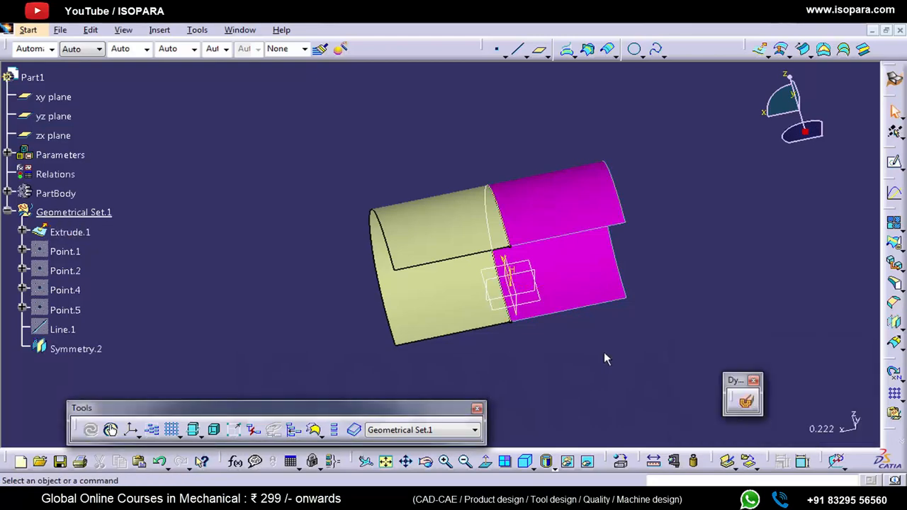
# - Define a Scaling of Extrude.1 with the xy plane as its reference
pyautogui.moveTo(603, 358); pyautogui.dragTo(432, 313, button='middle')
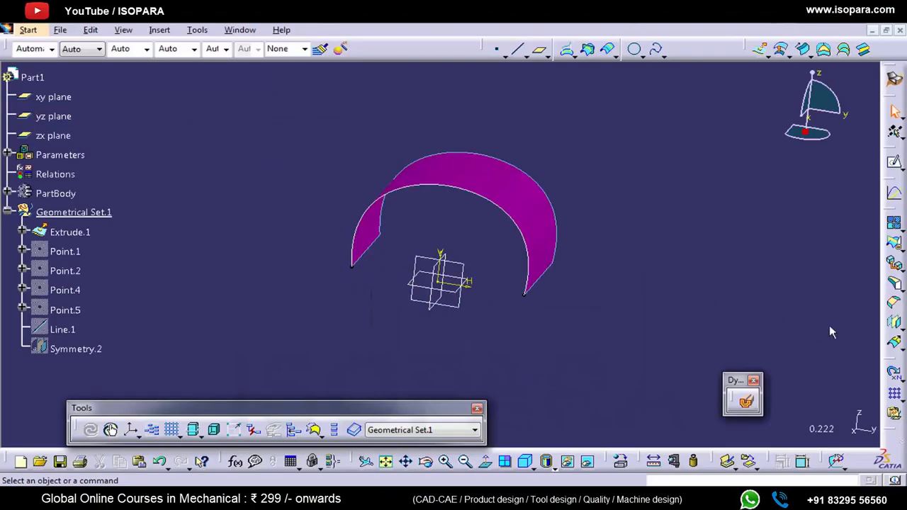
pyautogui.click(899, 325)
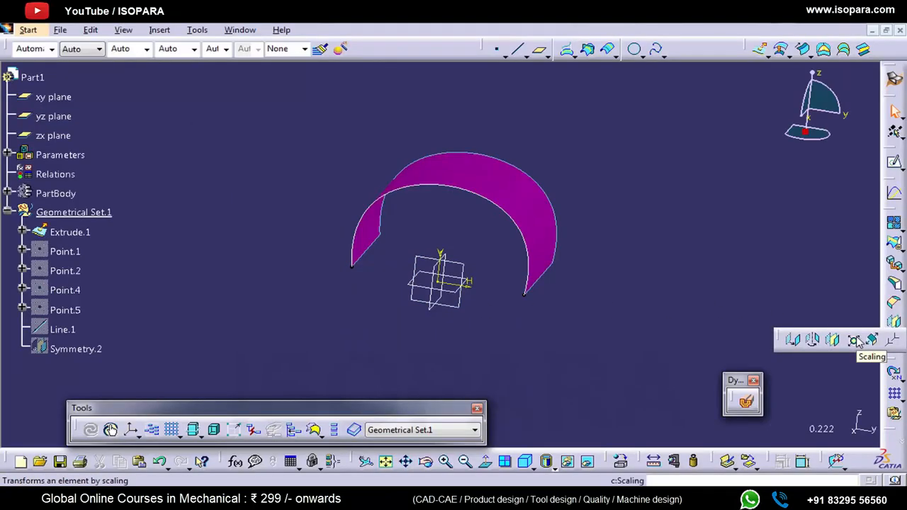
pyautogui.click(855, 340)
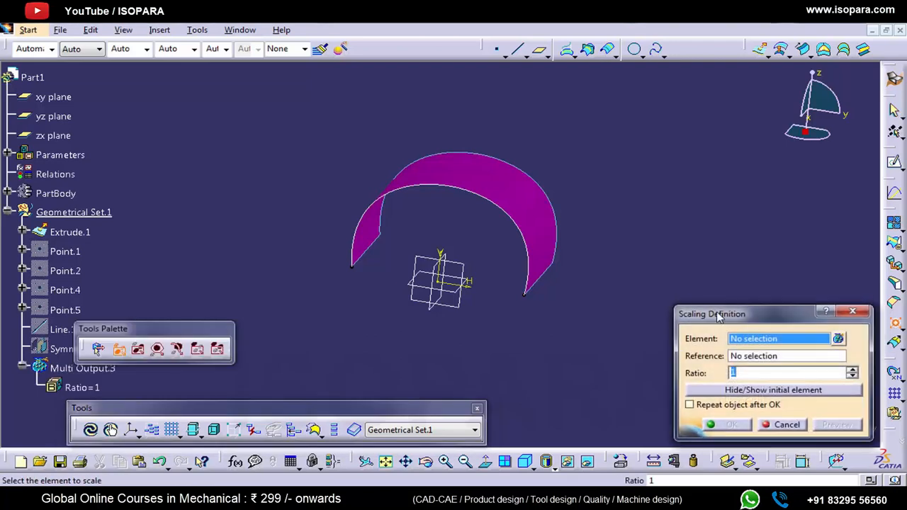
pyautogui.moveTo(717, 315); pyautogui.dragTo(681, 278)
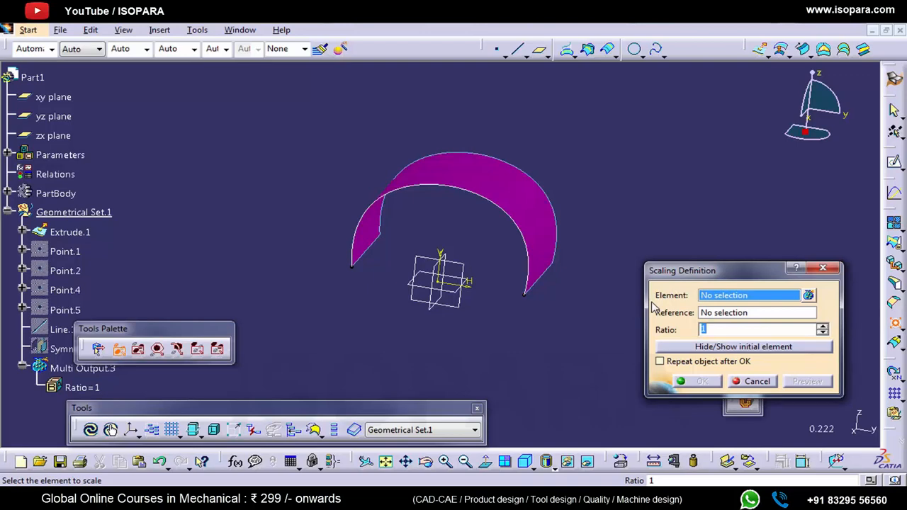
pyautogui.click(533, 201)
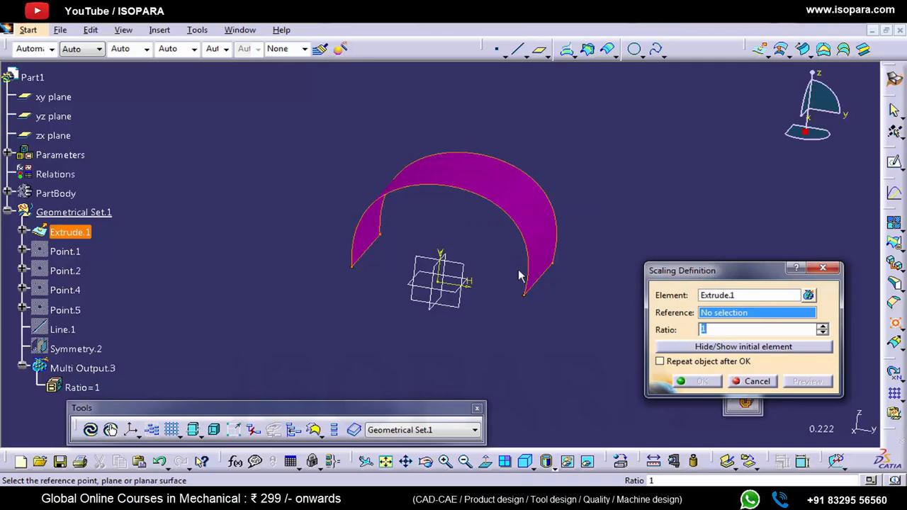
pyautogui.moveTo(520, 272); pyautogui.dragTo(535, 308, button='middle')
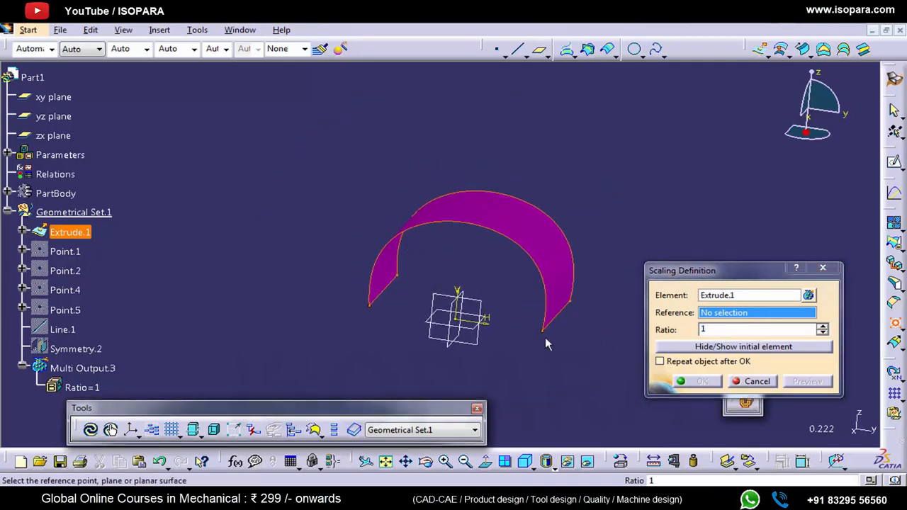
pyautogui.click(470, 334)
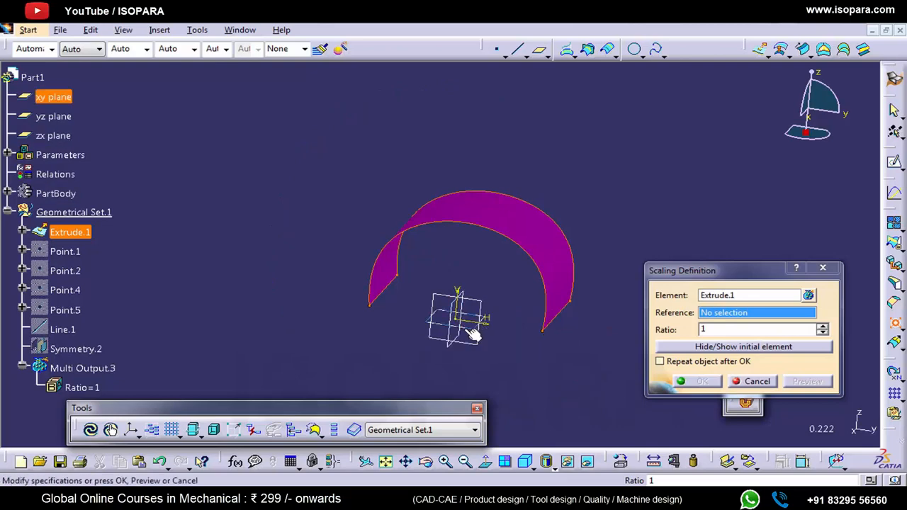
pyautogui.moveTo(464, 331); pyautogui.dragTo(489, 313, button='middle')
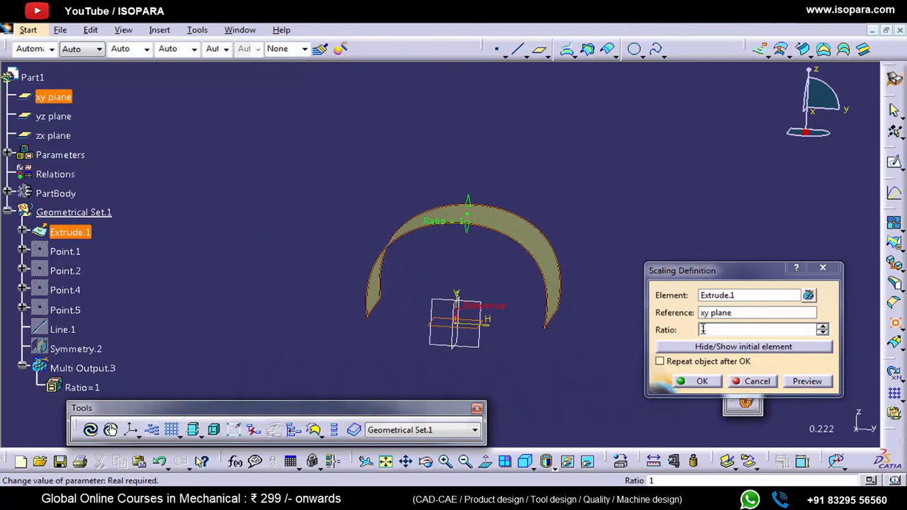
# - Preview the scaling at a ratio of 1.5, raise the ratio to 2.5 and confirm the scaled surface
pyautogui.click(741, 328)
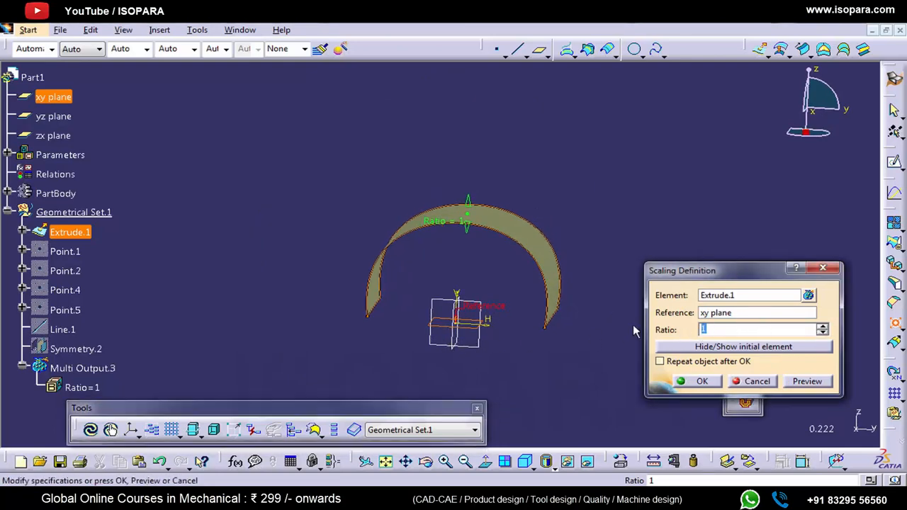
pyautogui.write('1.5')
pyautogui.click(811, 383)
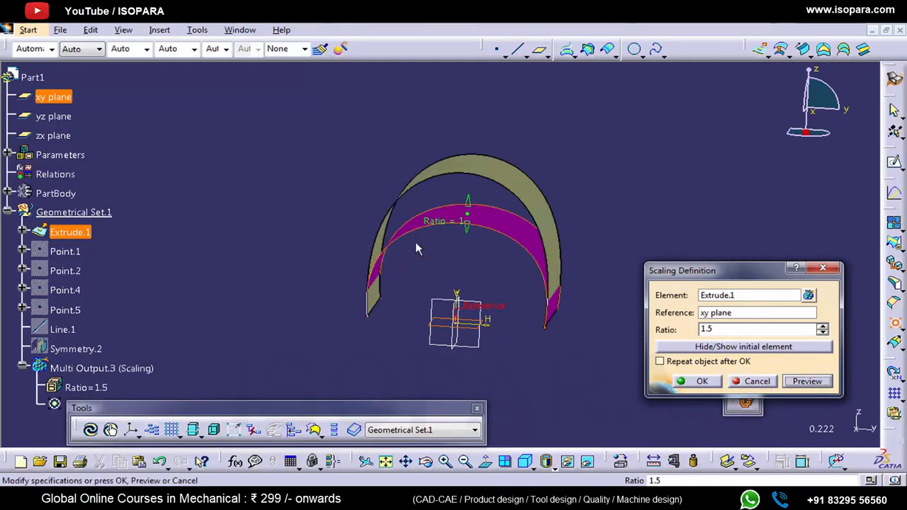
pyautogui.moveTo(461, 325); pyautogui.dragTo(480, 332, button='middle')
pyautogui.click(822, 325)
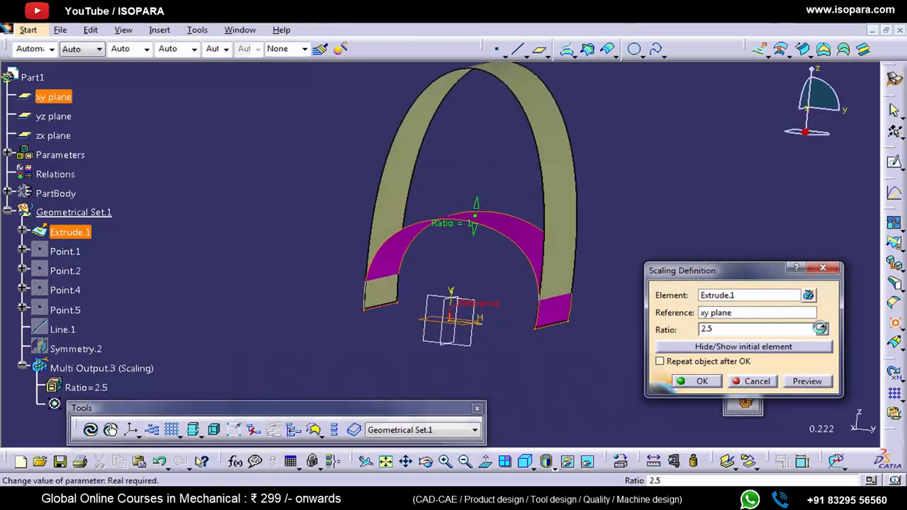
pyautogui.moveTo(533, 297); pyautogui.dragTo(525, 324, button='middle')
pyautogui.moveTo(466, 209); pyautogui.dragTo(439, 264, button='middle')
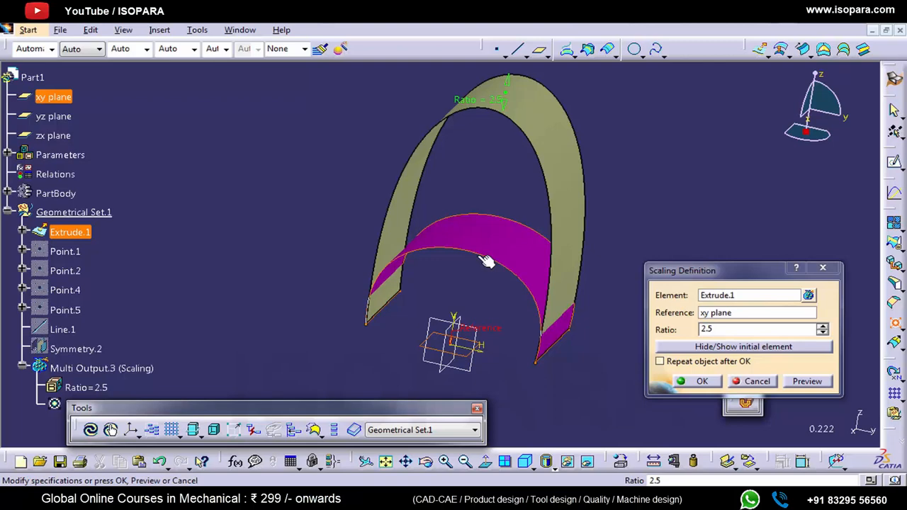
pyautogui.click(701, 381)
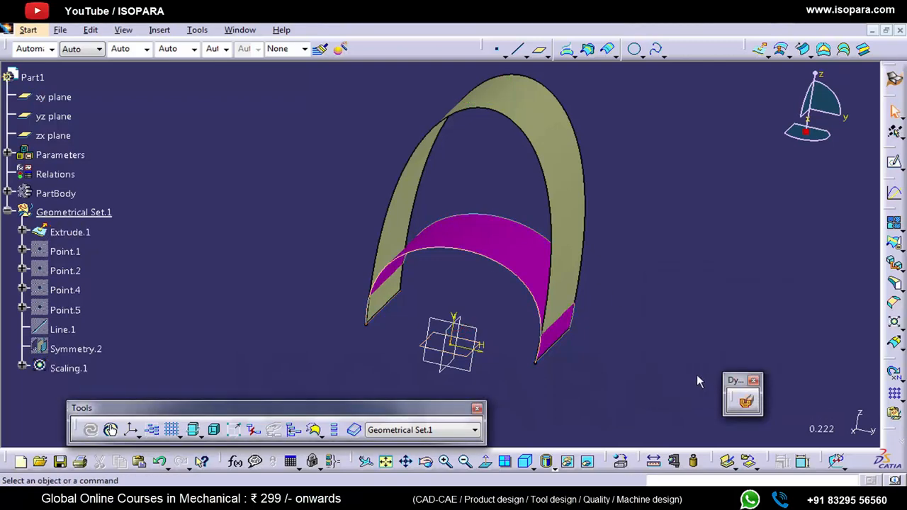
# - Hide the scaled surface and create a second Scaling of Extrude.1 about the origin with a ratio of 2.5
pyautogui.click(550, 170)
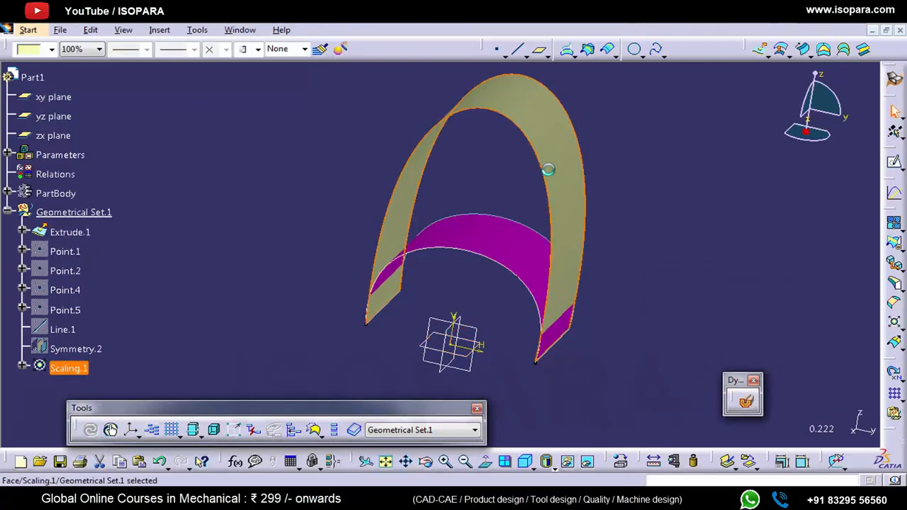
pyautogui.press('space')
pyautogui.click(893, 323)
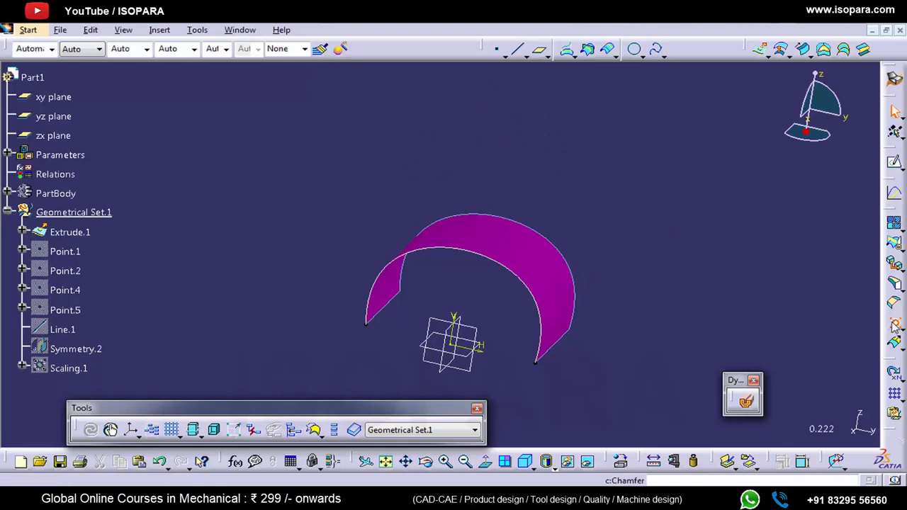
pyautogui.click(557, 270)
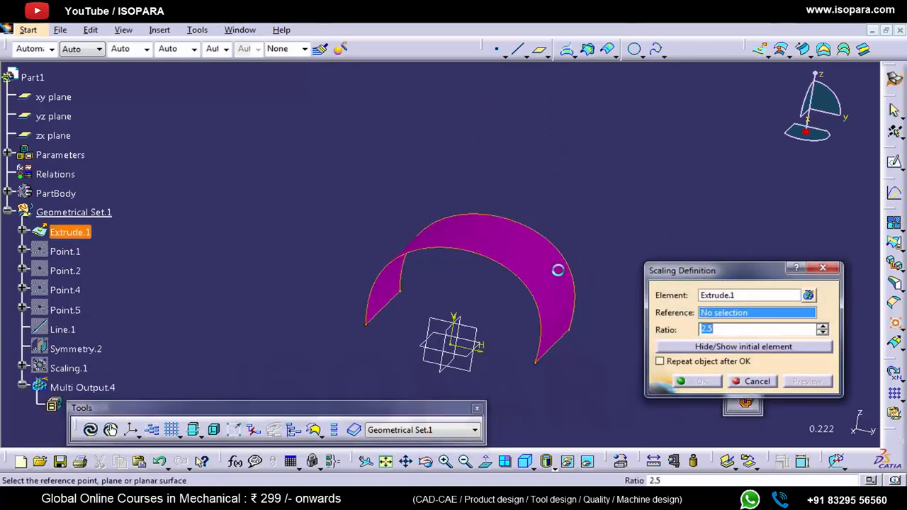
pyautogui.click(455, 341)
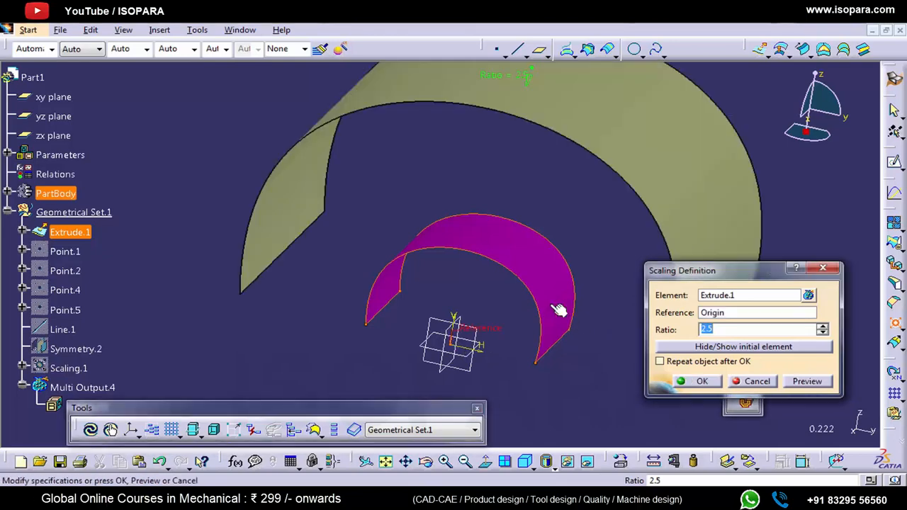
pyautogui.moveTo(499, 265); pyautogui.dragTo(501, 326, button='middle')
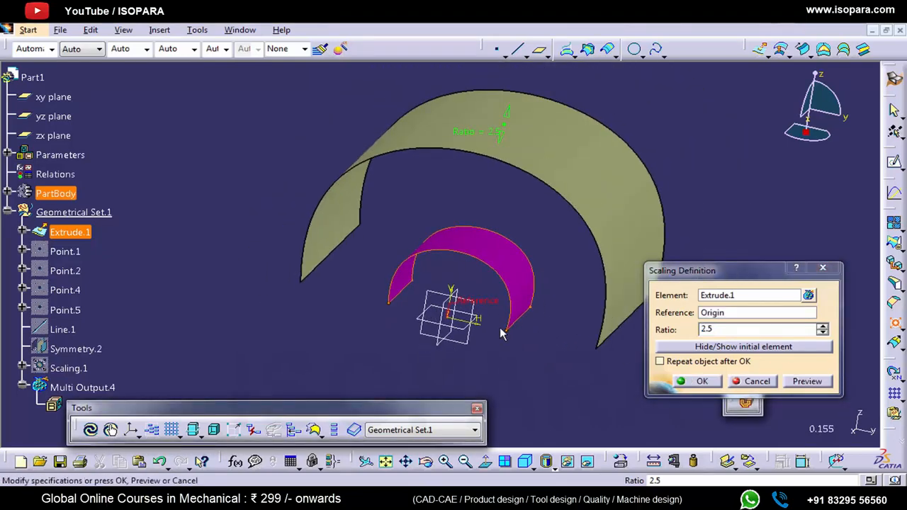
pyautogui.moveTo(374, 295); pyautogui.dragTo(505, 239, button='middle')
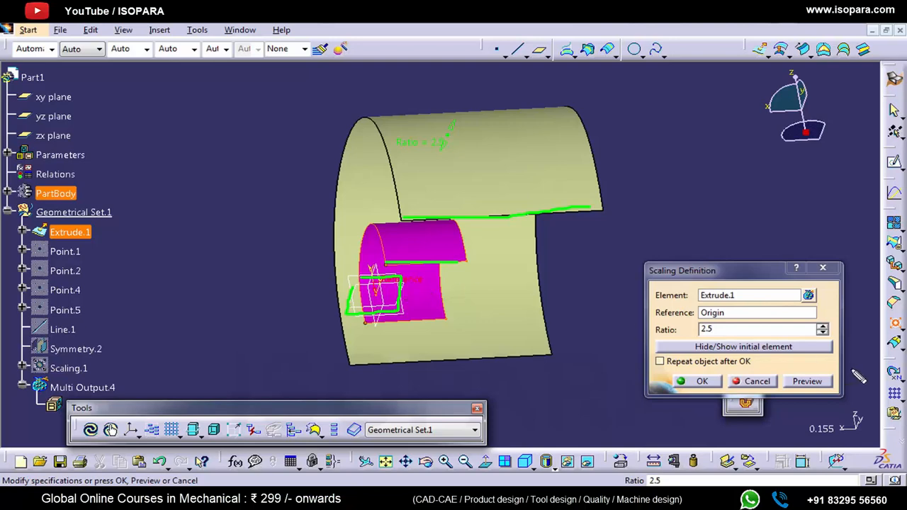
pyautogui.moveTo(733, 323)
pyautogui.mouseDown()
pyautogui.moveTo(693, 335)
pyautogui.moveTo(677, 320)
pyautogui.moveTo(735, 312)
pyautogui.moveTo(646, 299)
pyautogui.mouseUp()
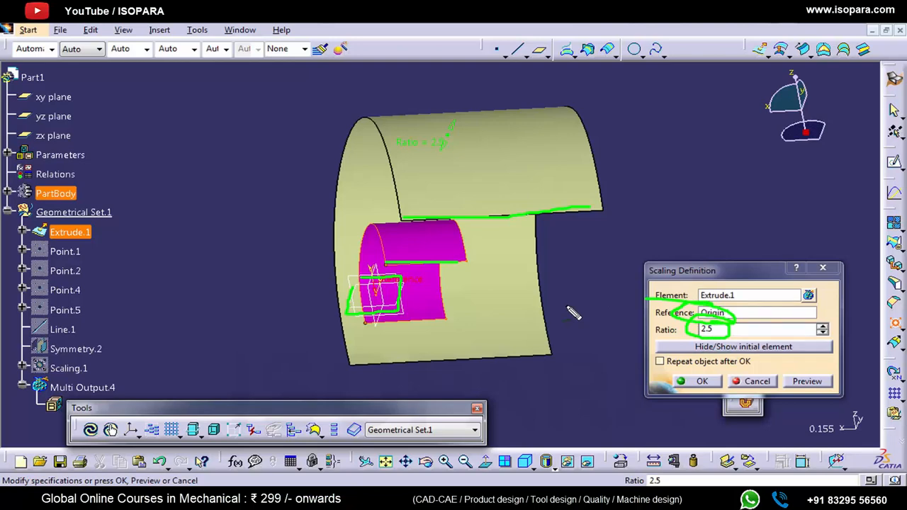
pyautogui.press('e')
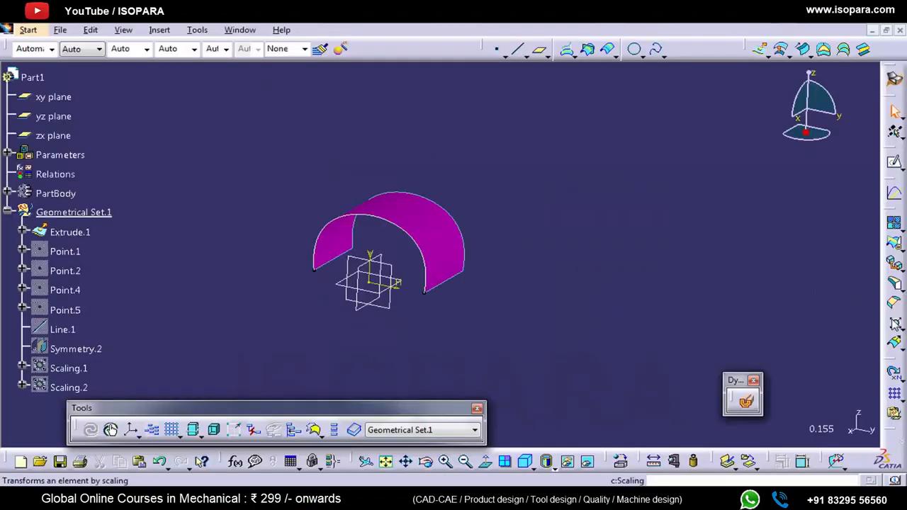
# - Define an Affinity of Extrude.1 using the part's origin point as origin and the xy plane as XY plane
pyautogui.click(896, 324)
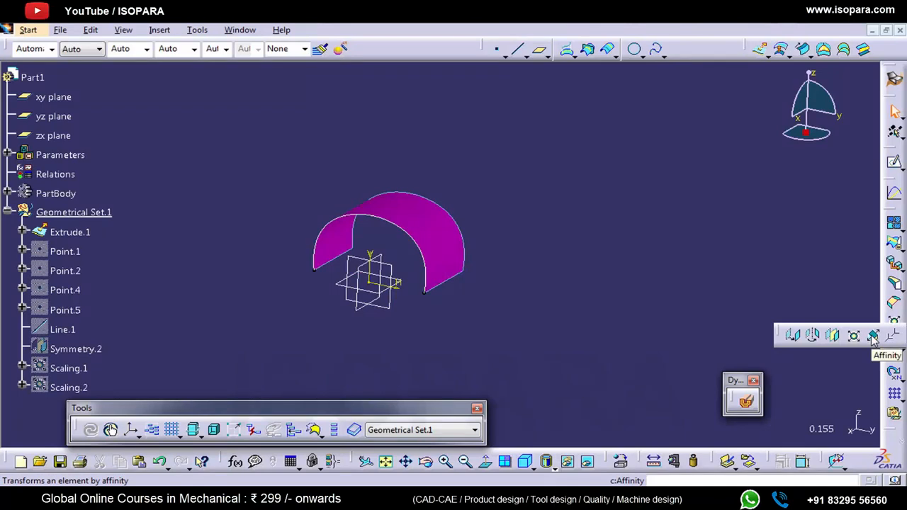
pyautogui.click(873, 336)
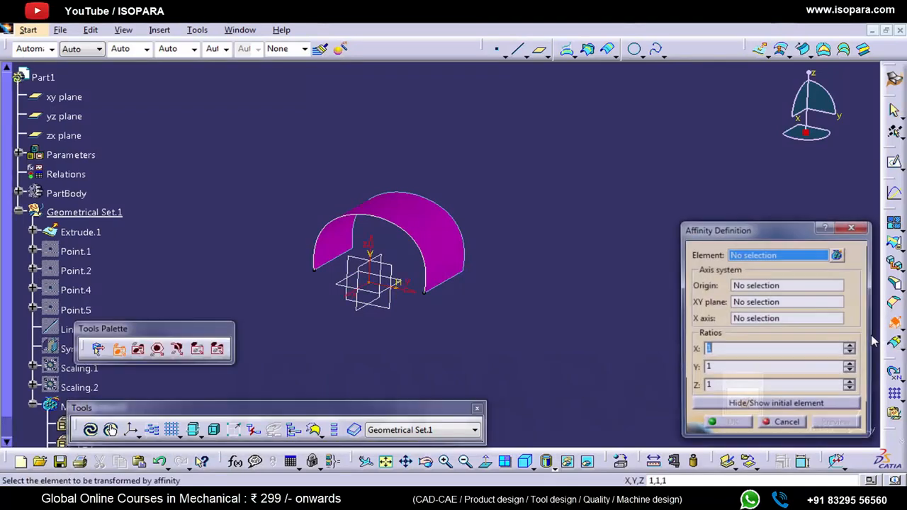
pyautogui.moveTo(749, 235); pyautogui.dragTo(737, 181)
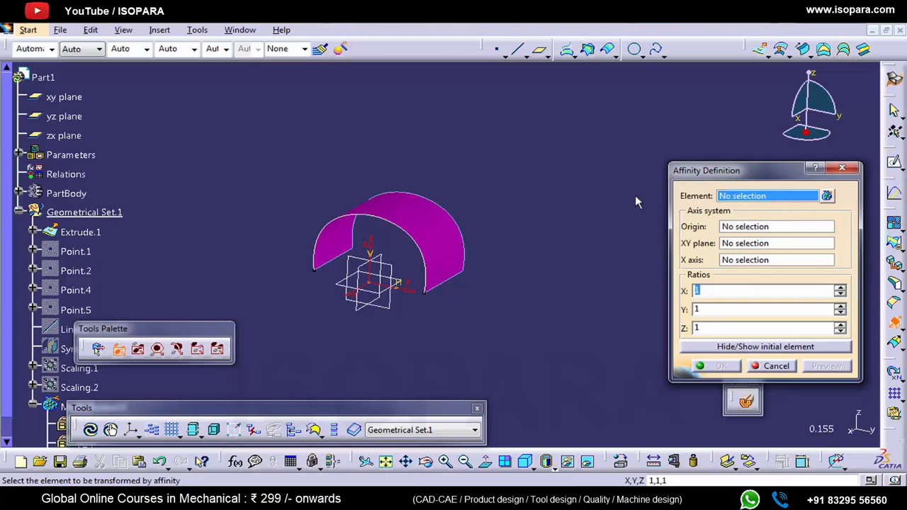
pyautogui.click(416, 236)
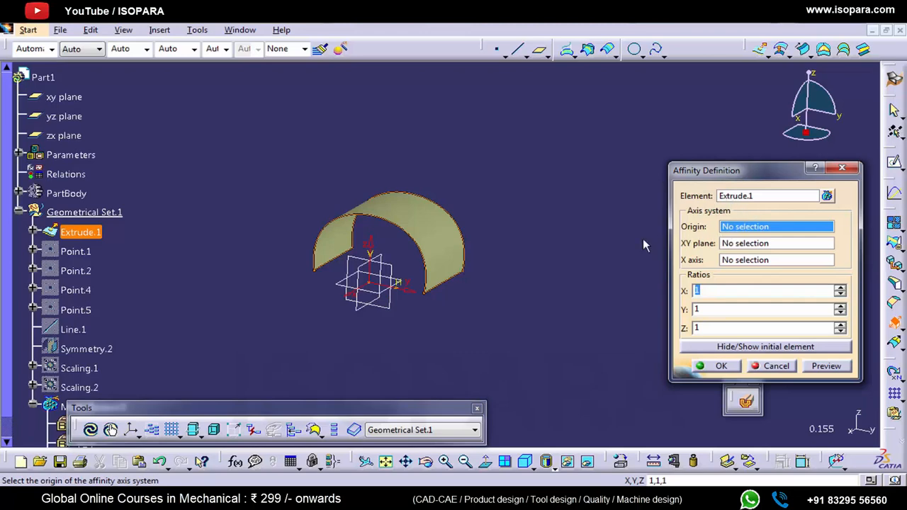
pyautogui.click(379, 289)
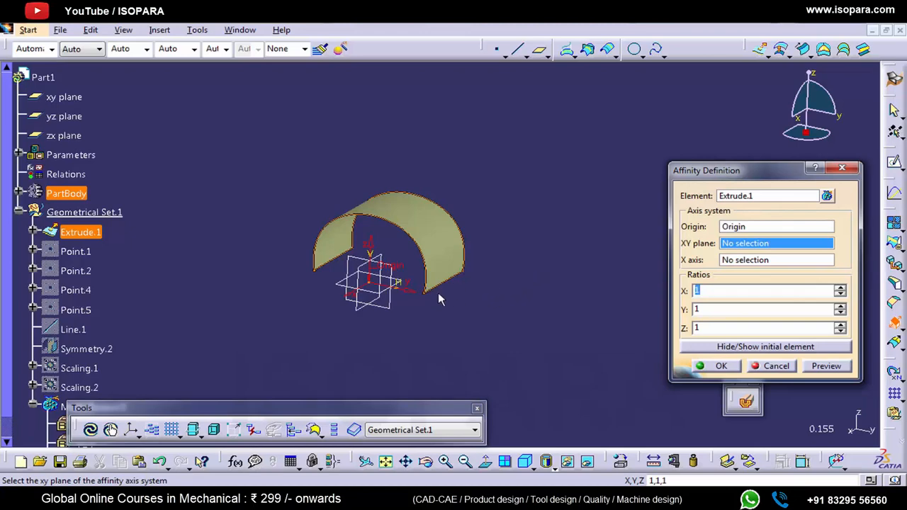
pyautogui.click(381, 296)
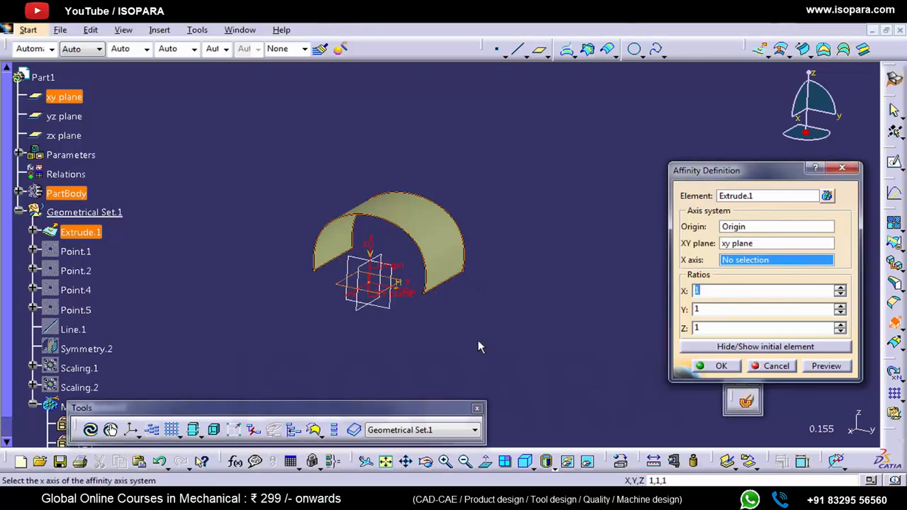
# - Raise the affinity's X ratio to 2 and finally to 3, keeping the Y and Z ratios at 1
pyautogui.moveTo(400, 327); pyautogui.dragTo(425, 314, button='middle')
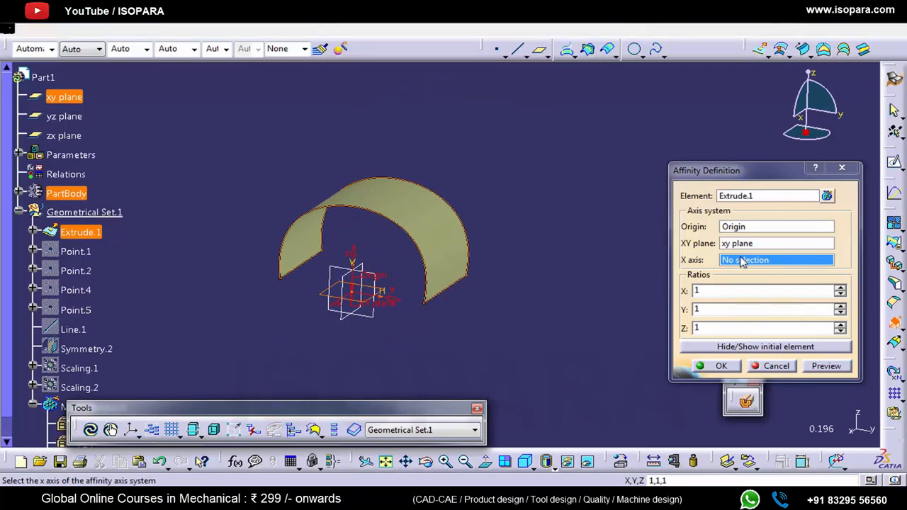
pyautogui.moveTo(374, 317); pyautogui.dragTo(418, 316, button='middle')
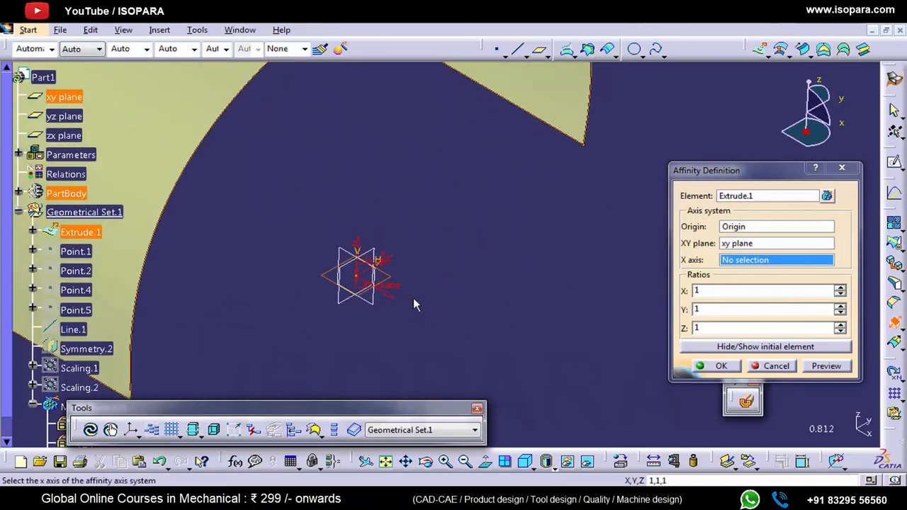
pyautogui.moveTo(431, 300)
pyautogui.mouseDown(button='middle')
pyautogui.moveTo(425, 260)
pyautogui.moveTo(421, 348)
pyautogui.moveTo(403, 240)
pyautogui.moveTo(385, 245)
pyautogui.moveTo(429, 378)
pyautogui.moveTo(429, 308)
pyautogui.mouseUp(button='middle')
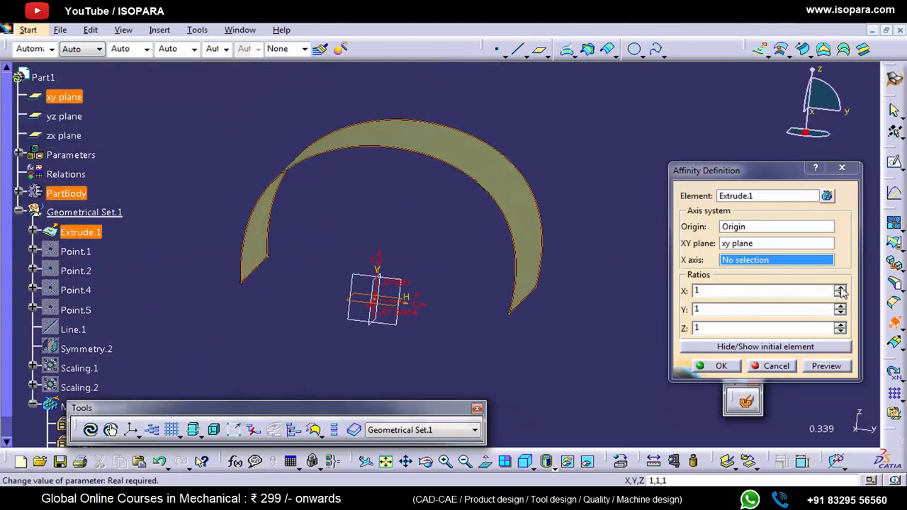
pyautogui.click(840, 290)
pyautogui.moveTo(441, 227); pyautogui.dragTo(348, 260, button='middle')
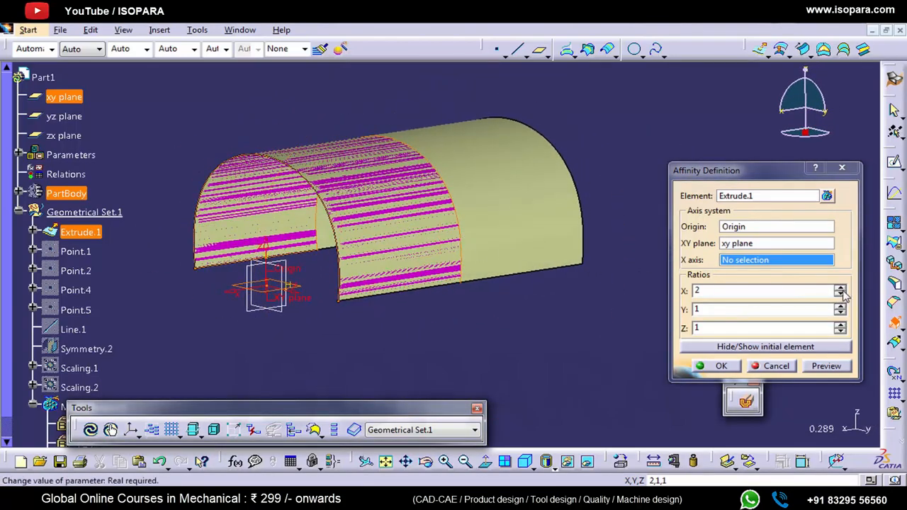
pyautogui.click(840, 290)
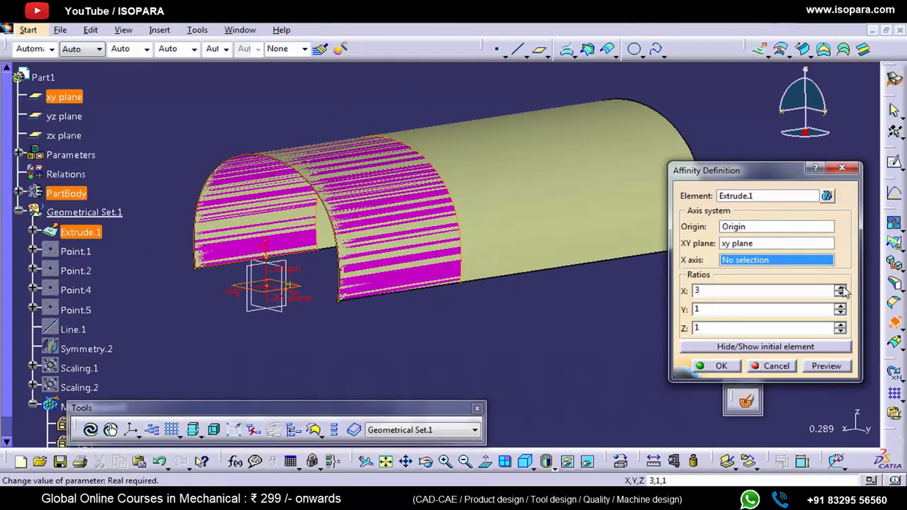
pyautogui.moveTo(248, 273); pyautogui.dragTo(334, 343, button='middle')
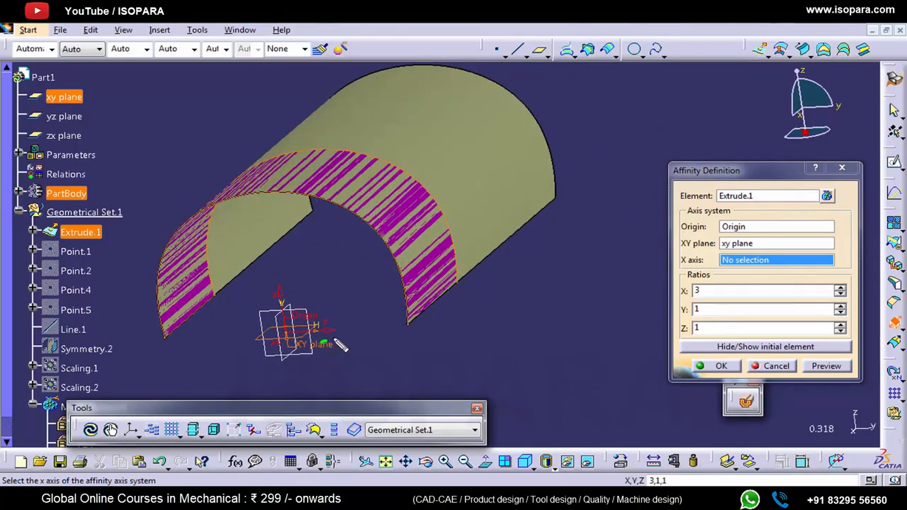
pyautogui.moveTo(333, 327)
pyautogui.mouseDown()
pyautogui.moveTo(318, 312)
pyautogui.moveTo(341, 343)
pyautogui.mouseUp()
pyautogui.moveTo(282, 333); pyautogui.dragTo(275, 349)
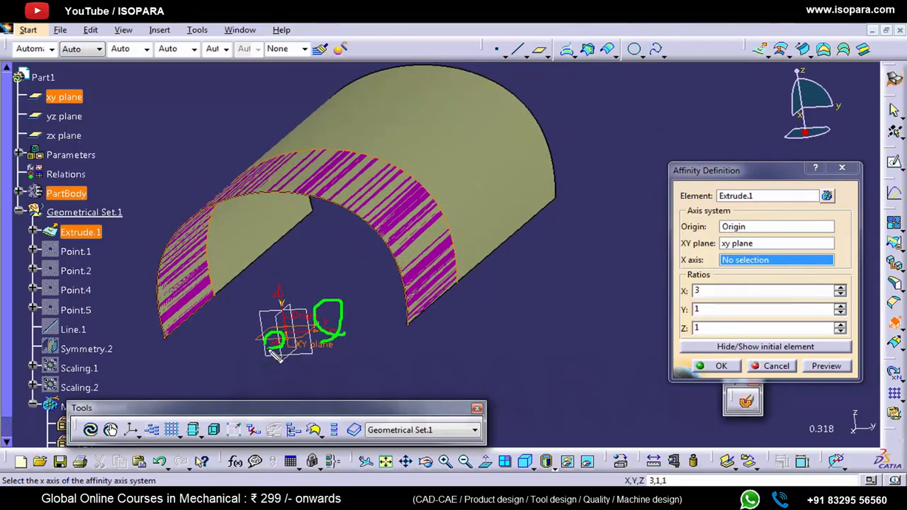
pyautogui.moveTo(299, 296)
pyautogui.mouseDown()
pyautogui.moveTo(352, 226)
pyautogui.moveTo(365, 247)
pyautogui.mouseUp()
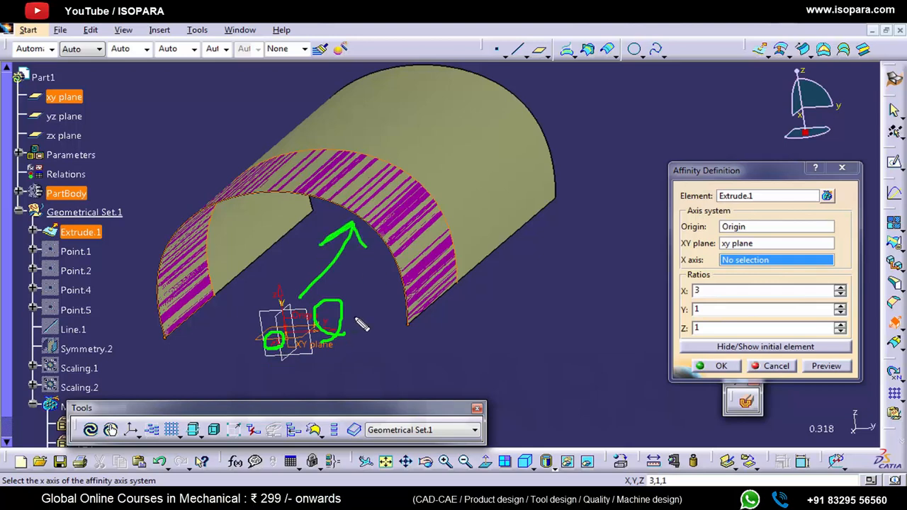
pyautogui.moveTo(311, 327); pyautogui.dragTo(448, 328)
pyautogui.moveTo(414, 321)
pyautogui.mouseDown()
pyautogui.moveTo(448, 327)
pyautogui.moveTo(407, 341)
pyautogui.mouseUp()
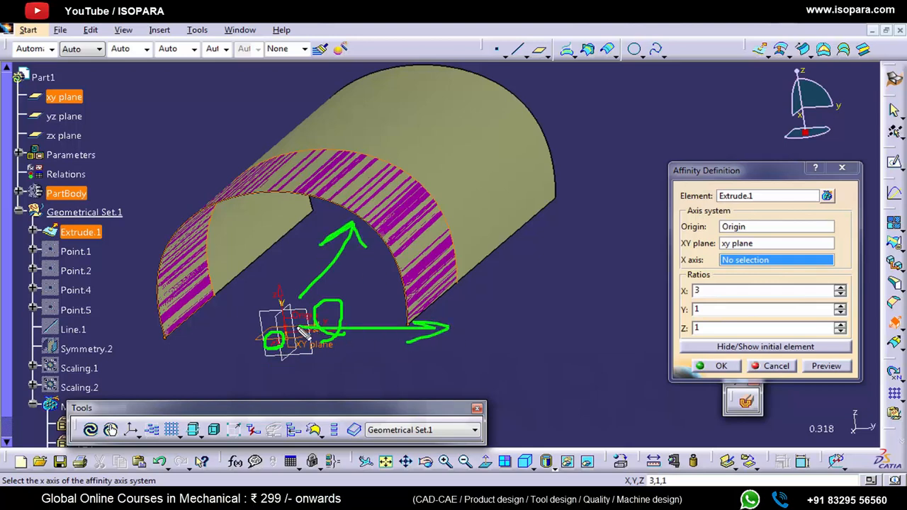
pyautogui.moveTo(283, 328)
pyautogui.mouseDown()
pyautogui.moveTo(278, 234)
pyautogui.moveTo(268, 261)
pyautogui.mouseUp()
pyautogui.moveTo(278, 234); pyautogui.dragTo(287, 245)
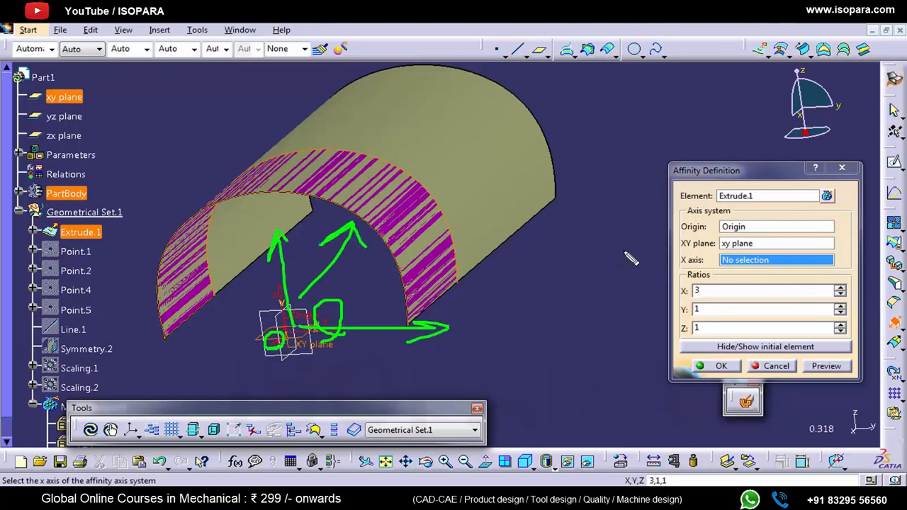
pyautogui.moveTo(707, 319)
pyautogui.mouseDown()
pyautogui.moveTo(679, 334)
pyautogui.moveTo(709, 331)
pyautogui.mouseUp()
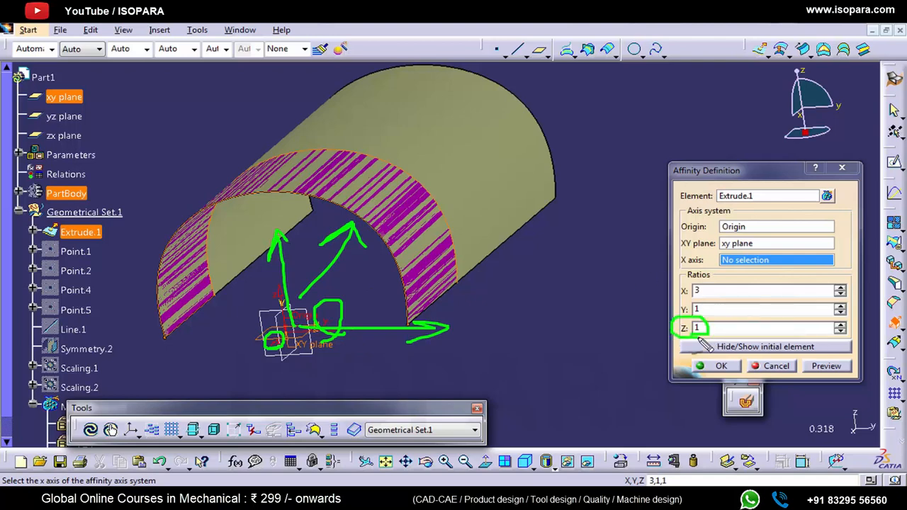
pyautogui.press('Escape')
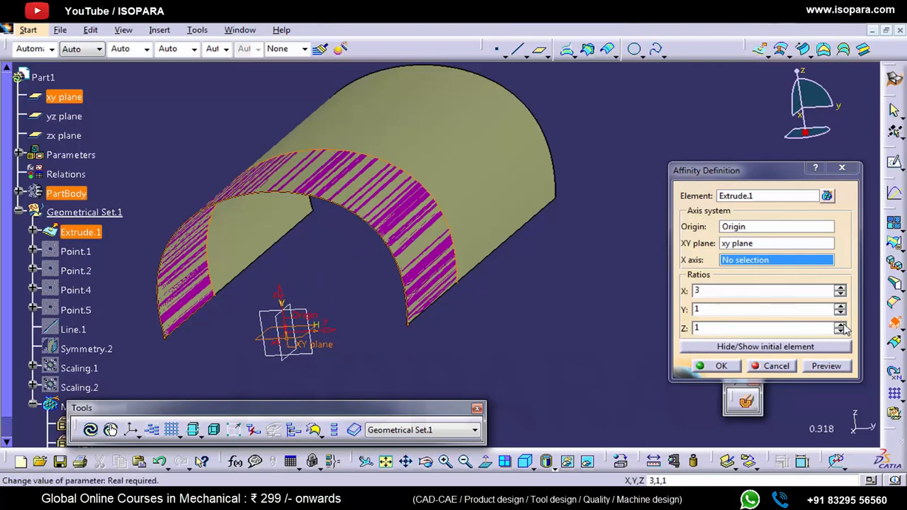
# - Raise the affinity's Z ratio to 2 and its Y ratio to 2
pyautogui.click(840, 324)
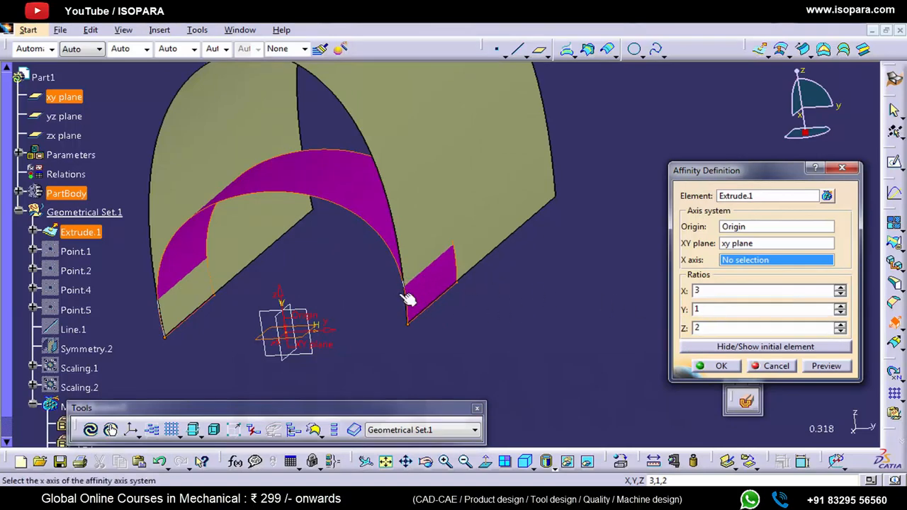
pyautogui.moveTo(405, 300); pyautogui.dragTo(620, 305, button='middle')
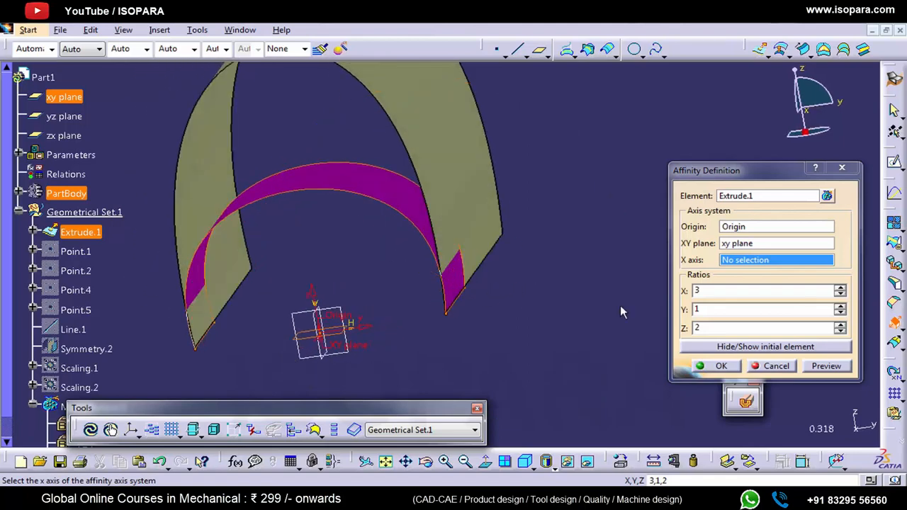
pyautogui.click(840, 307)
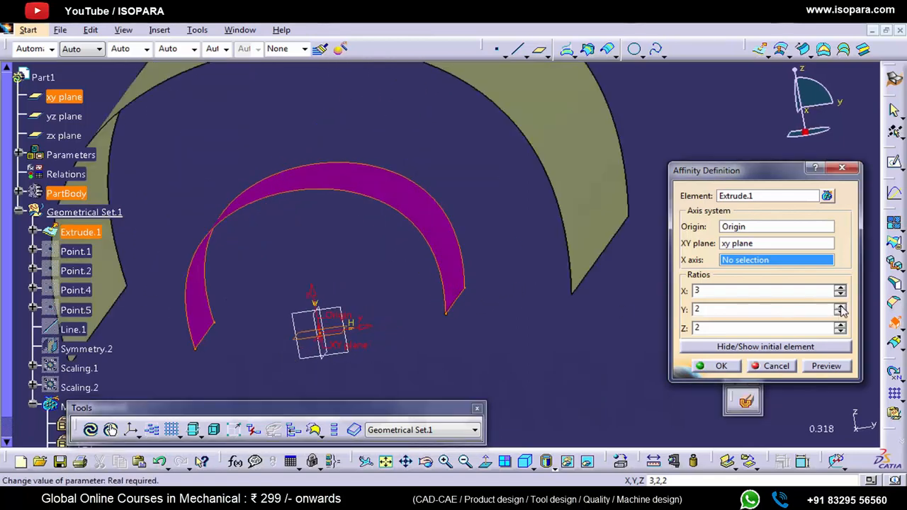
pyautogui.moveTo(634, 315); pyautogui.dragTo(472, 296, button='middle')
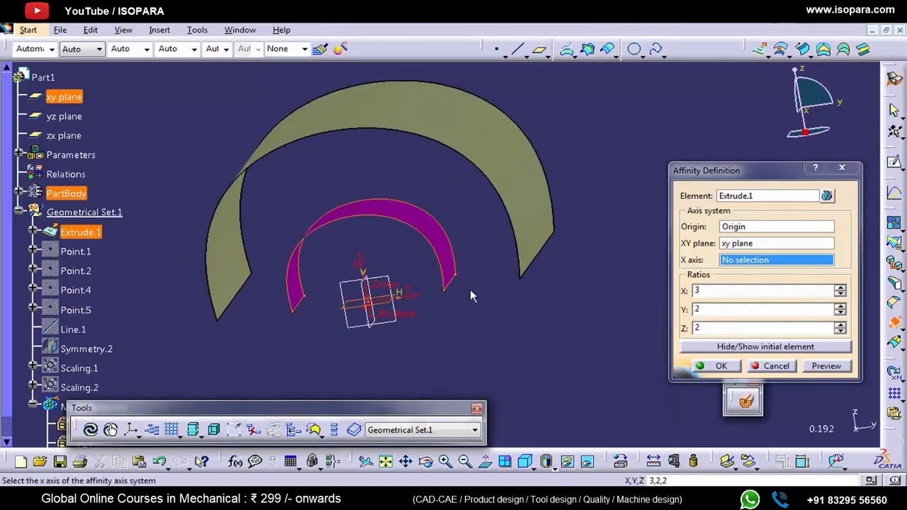
# - Set the affinity's X, Y and Z ratios all to 2.5 and confirm the affinity surface
pyautogui.doubleClick(711, 291)
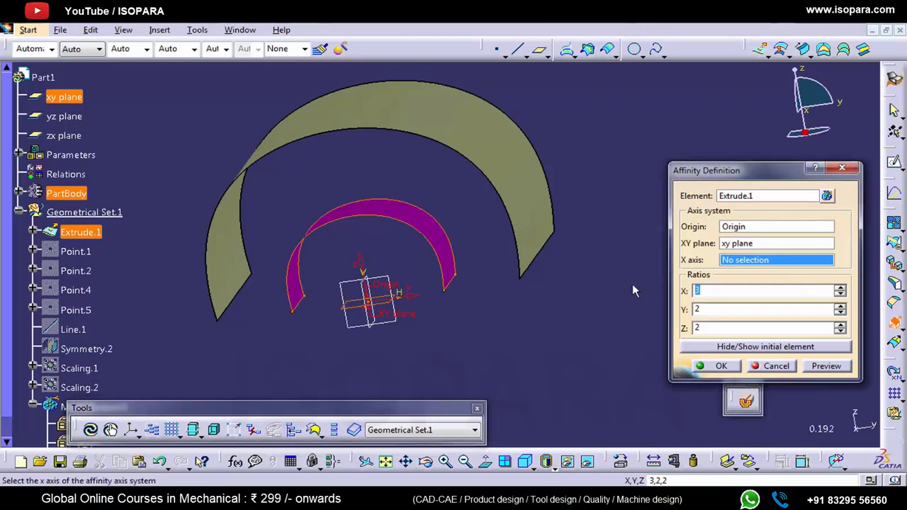
pyautogui.write('2.5')
pyautogui.moveTo(712, 308); pyautogui.dragTo(667, 305)
pyautogui.write('2.5')
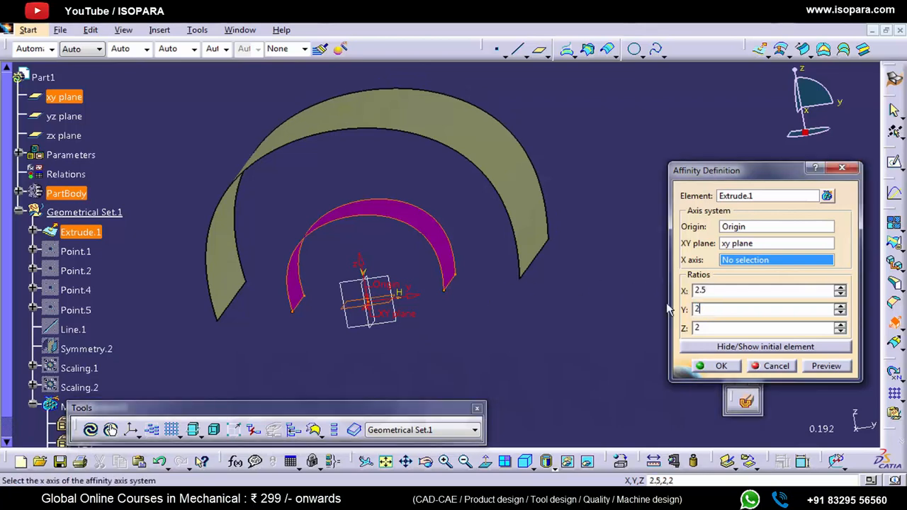
pyautogui.moveTo(735, 330); pyautogui.dragTo(651, 318)
pyautogui.write('2.5')
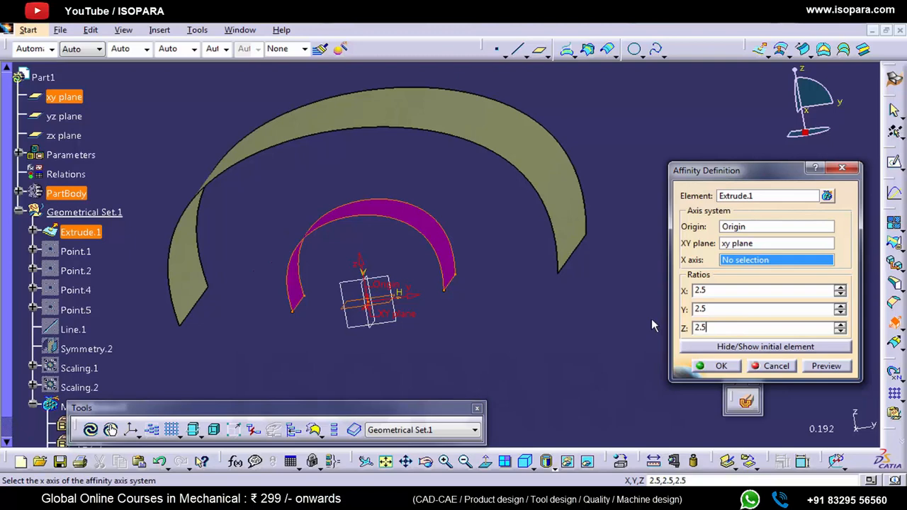
pyautogui.moveTo(577, 310); pyautogui.dragTo(472, 310, button='middle')
pyautogui.click(714, 366)
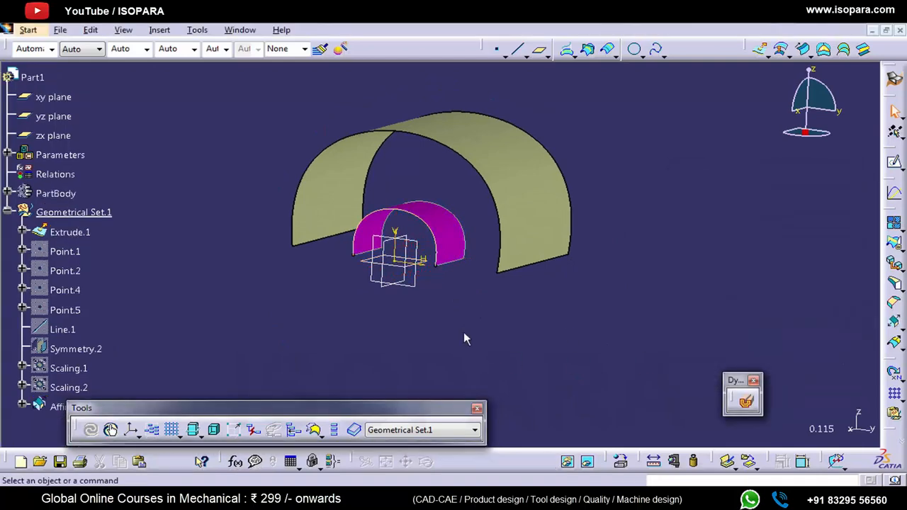
# - Show the hidden Scaling.2 surface and colour it cyan to distinguish it from Affinity.1
pyautogui.click(80, 290)
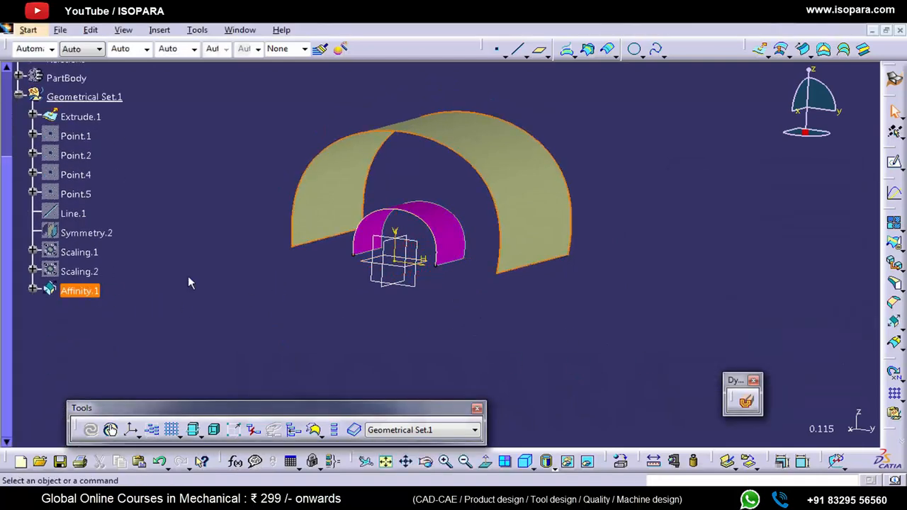
pyautogui.click(78, 271)
pyautogui.rightClick(77, 271)
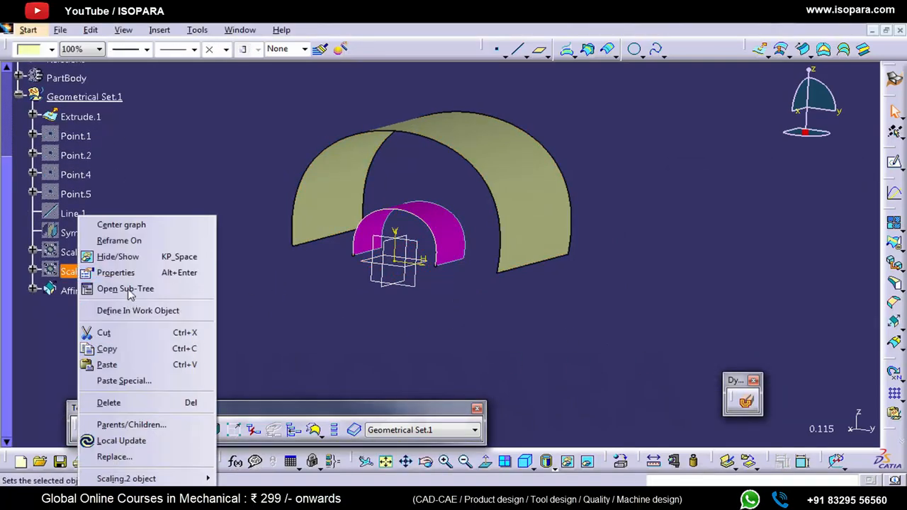
pyautogui.click(117, 257)
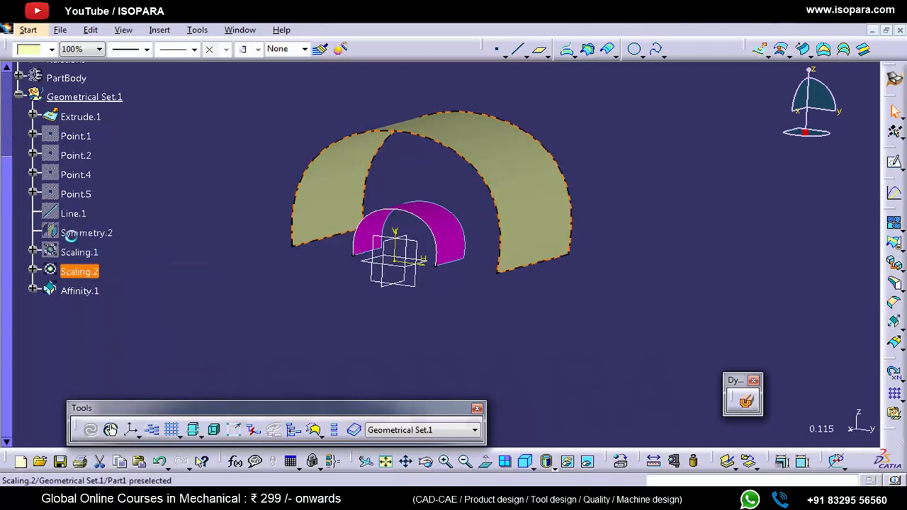
pyautogui.click(52, 49)
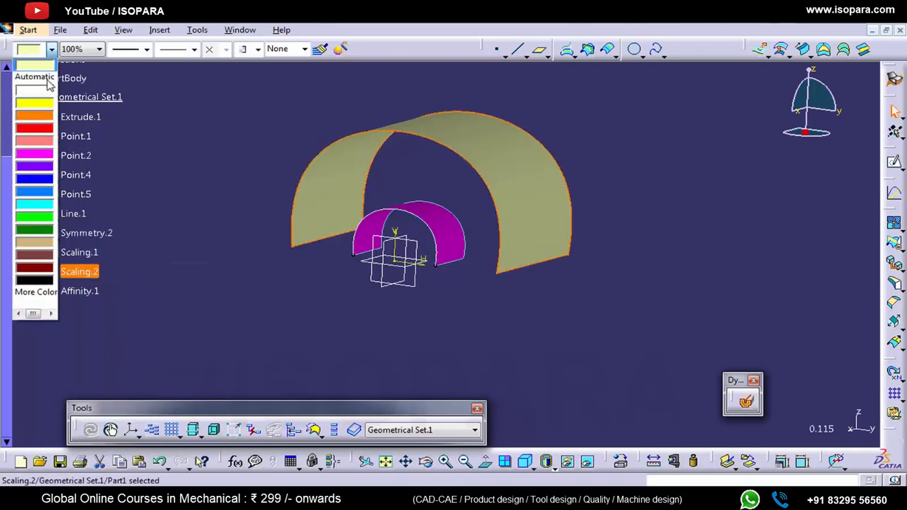
pyautogui.click(36, 206)
pyautogui.click(174, 207)
pyautogui.moveTo(360, 203); pyautogui.dragTo(420, 317, button='middle')
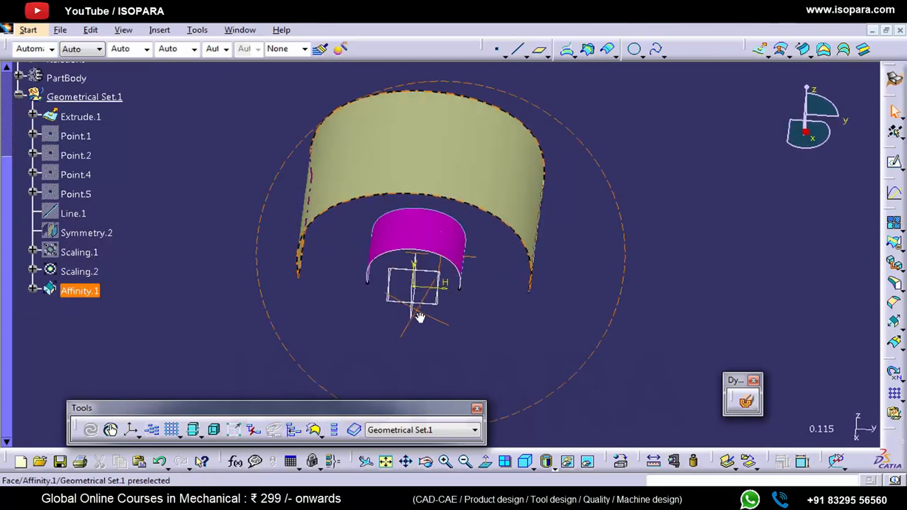
# - Toggle the visibility of Affinity.1 to compare it with the Scaling.2 surface, ending with Affinity.1 hidden
pyautogui.click(80, 290)
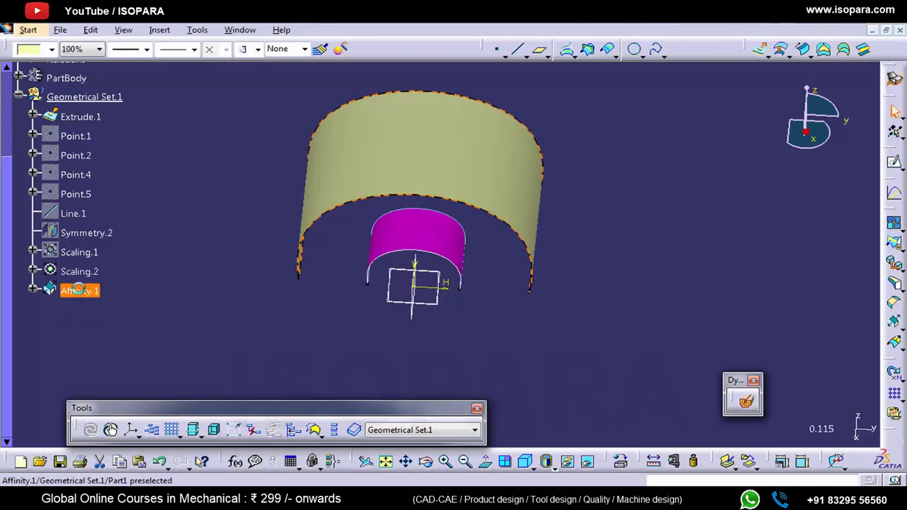
pyautogui.press('space')
pyautogui.click(79, 290)
pyautogui.press('space')
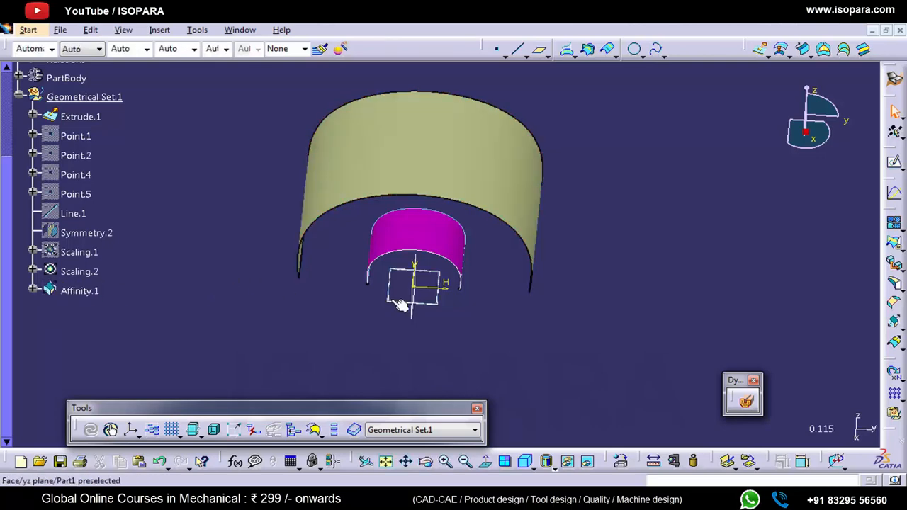
pyautogui.moveTo(399, 304); pyautogui.dragTo(318, 160, button='middle')
pyautogui.click(83, 292)
pyautogui.press('space')
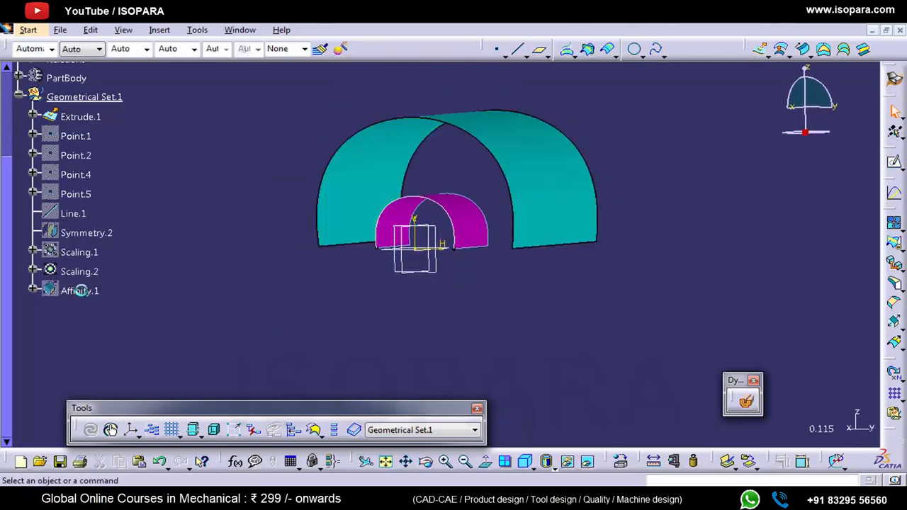
# - Hide the Scaling.2 surface and show Affinity.1 again
pyautogui.click(79, 274)
pyautogui.press('space')
pyautogui.click(90, 291)
pyautogui.press('space')
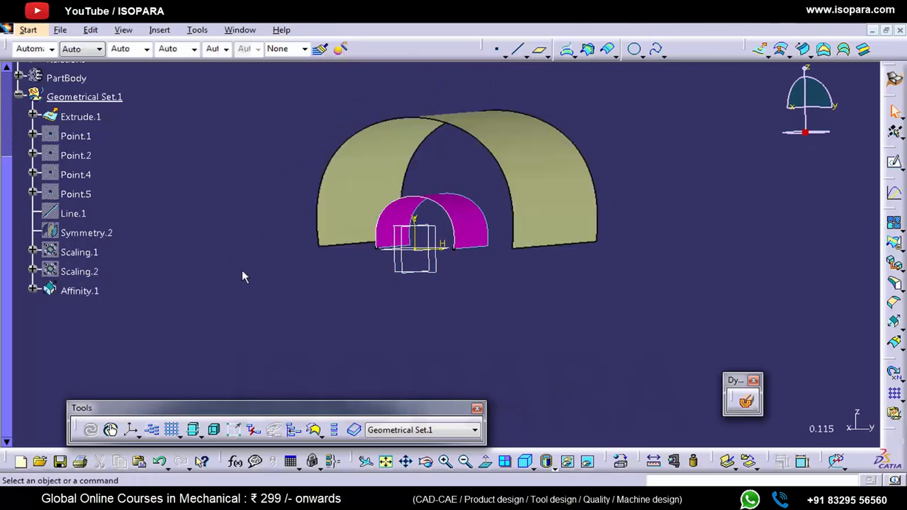
pyautogui.doubleClick(75, 291)
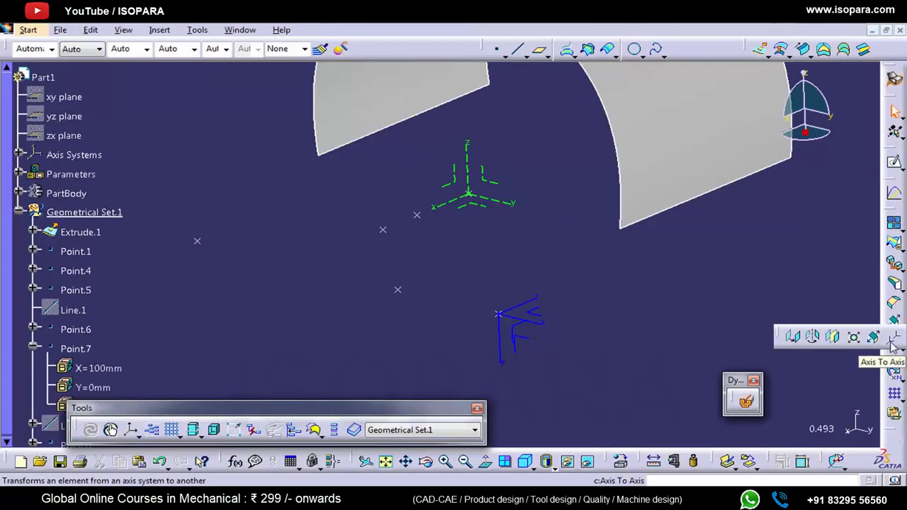
# - Start an Axis To Axis transformation with the surface Extrude.1 as the element
pyautogui.click(892, 340)
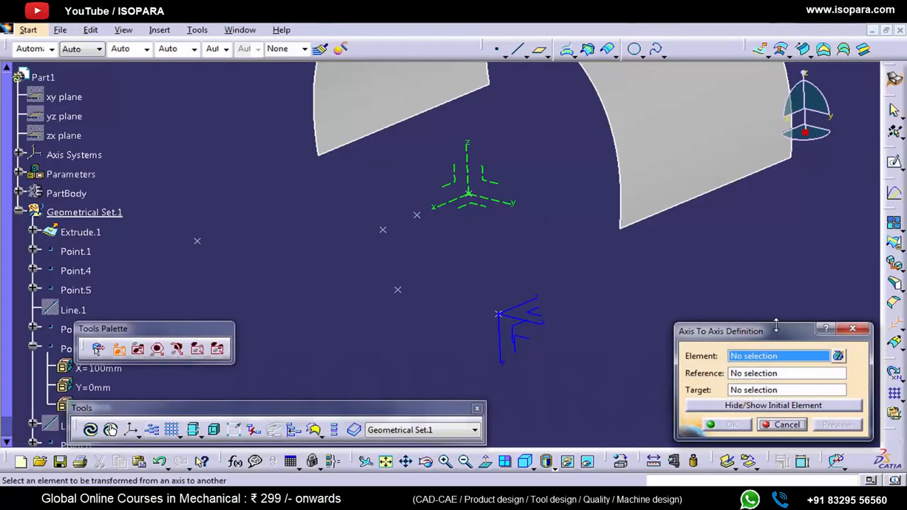
pyautogui.moveTo(745, 333); pyautogui.dragTo(749, 259)
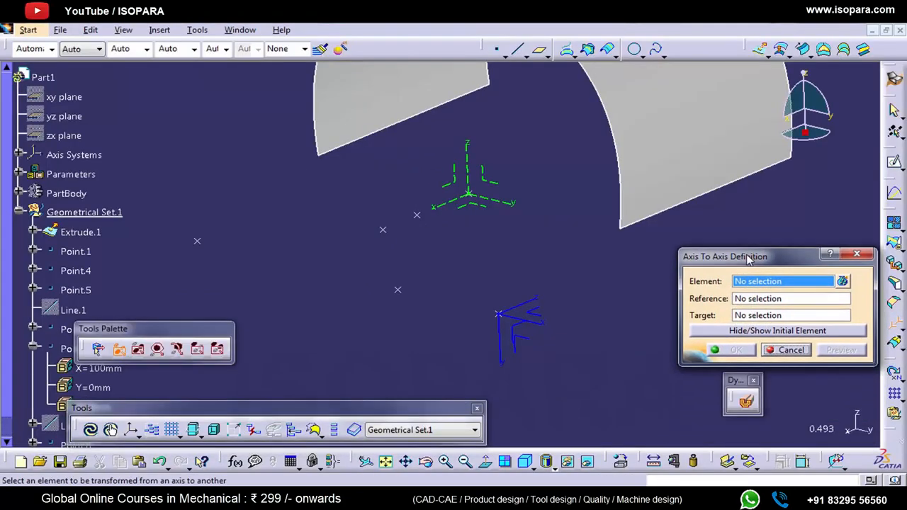
pyautogui.click(645, 154)
pyautogui.moveTo(573, 304); pyautogui.dragTo(553, 334, button='middle')
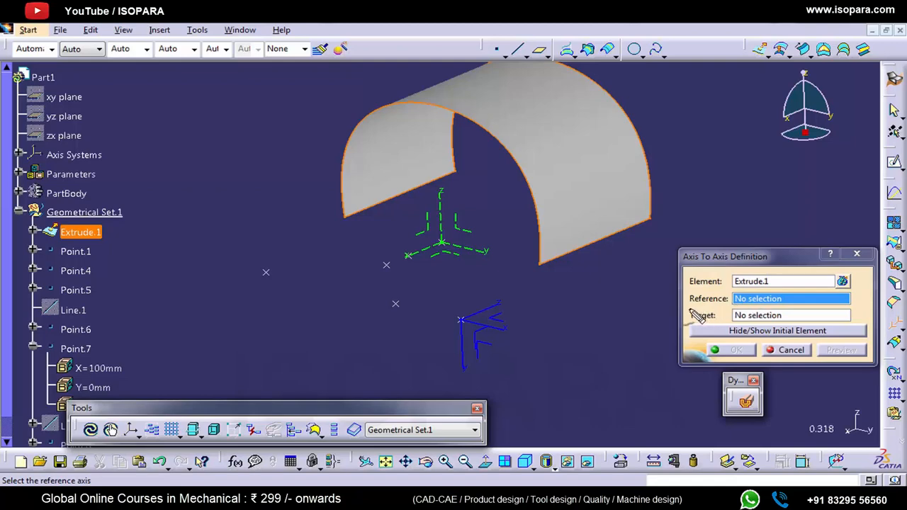
pyautogui.moveTo(730, 306)
pyautogui.mouseDown()
pyautogui.moveTo(691, 296)
pyautogui.moveTo(698, 291)
pyautogui.mouseUp()
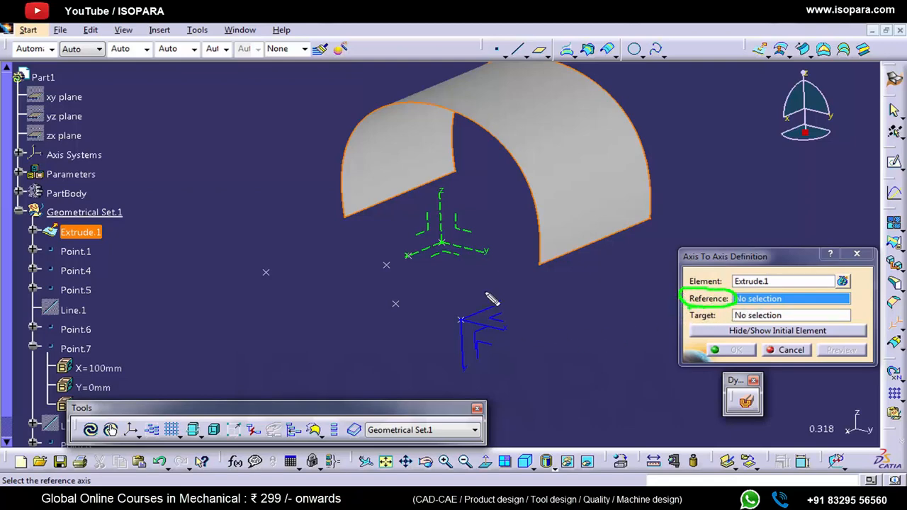
pyautogui.moveTo(454, 221); pyautogui.dragTo(490, 196)
pyautogui.moveTo(440, 244)
pyautogui.mouseDown()
pyautogui.moveTo(379, 273)
pyautogui.moveTo(394, 280)
pyautogui.mouseUp()
pyautogui.moveTo(442, 245)
pyautogui.mouseDown()
pyautogui.moveTo(524, 260)
pyautogui.moveTo(518, 265)
pyautogui.mouseUp()
pyautogui.moveTo(442, 246)
pyautogui.mouseDown()
pyautogui.moveTo(436, 173)
pyautogui.moveTo(445, 190)
pyautogui.mouseUp()
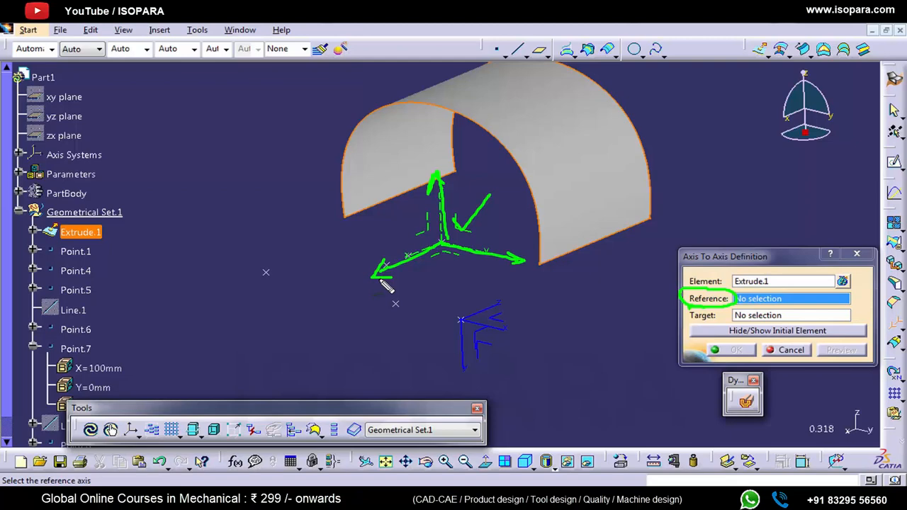
pyautogui.moveTo(488, 358); pyautogui.dragTo(561, 329)
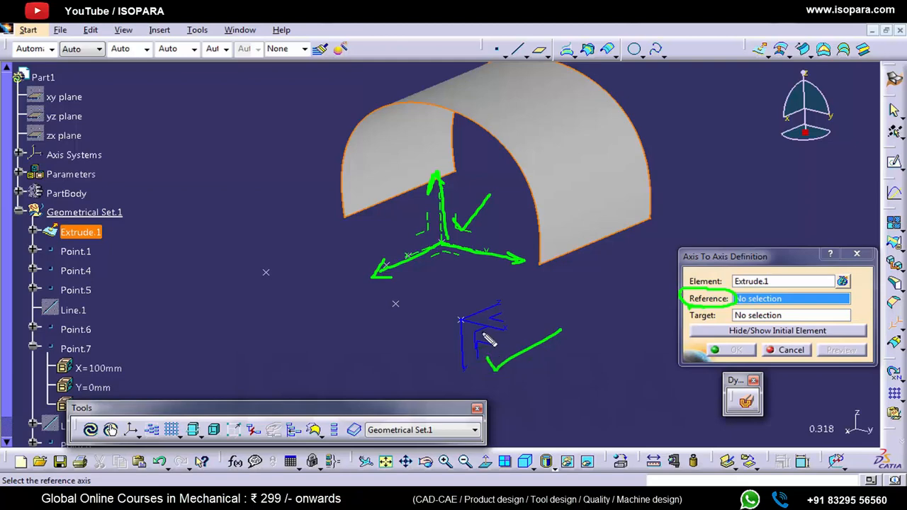
pyautogui.moveTo(462, 321)
pyautogui.mouseDown()
pyautogui.moveTo(523, 340)
pyautogui.moveTo(525, 333)
pyautogui.moveTo(510, 338)
pyautogui.mouseUp()
pyautogui.moveTo(471, 314)
pyautogui.mouseDown()
pyautogui.moveTo(539, 294)
pyautogui.moveTo(531, 306)
pyautogui.mouseUp()
pyautogui.moveTo(461, 337)
pyautogui.mouseDown()
pyautogui.moveTo(463, 386)
pyautogui.moveTo(455, 377)
pyautogui.moveTo(471, 376)
pyautogui.mouseUp()
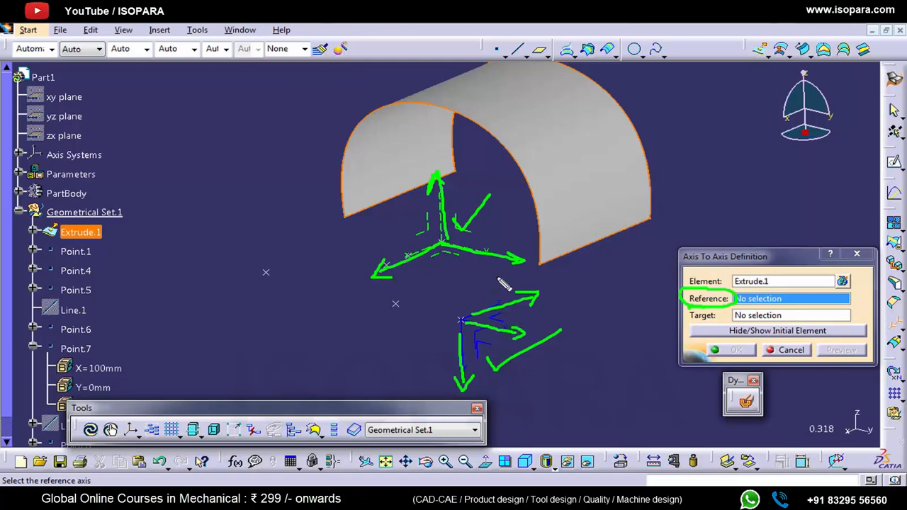
pyautogui.moveTo(491, 197)
pyautogui.mouseDown()
pyautogui.moveTo(487, 110)
pyautogui.moveTo(522, 151)
pyautogui.mouseUp()
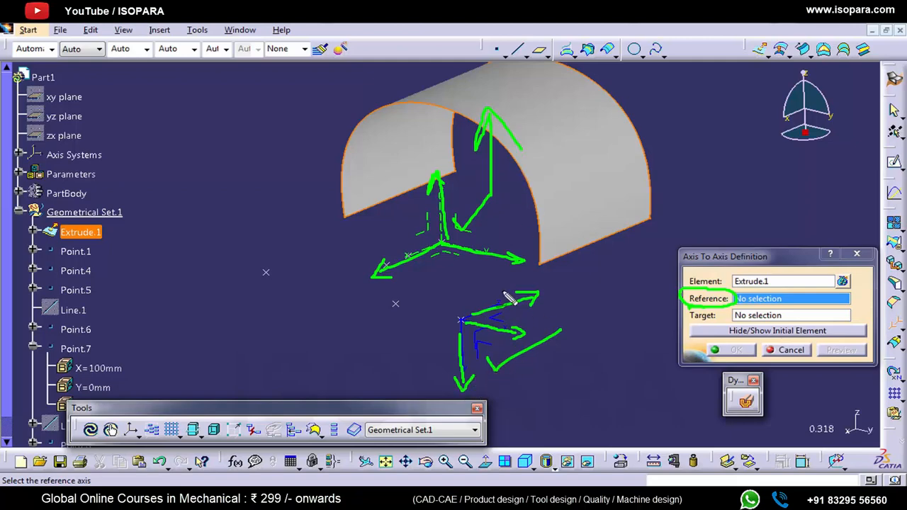
pyautogui.moveTo(385, 222); pyautogui.dragTo(530, 256)
pyautogui.moveTo(347, 196)
pyautogui.mouseDown()
pyautogui.moveTo(316, 197)
pyautogui.moveTo(347, 230)
pyautogui.mouseUp()
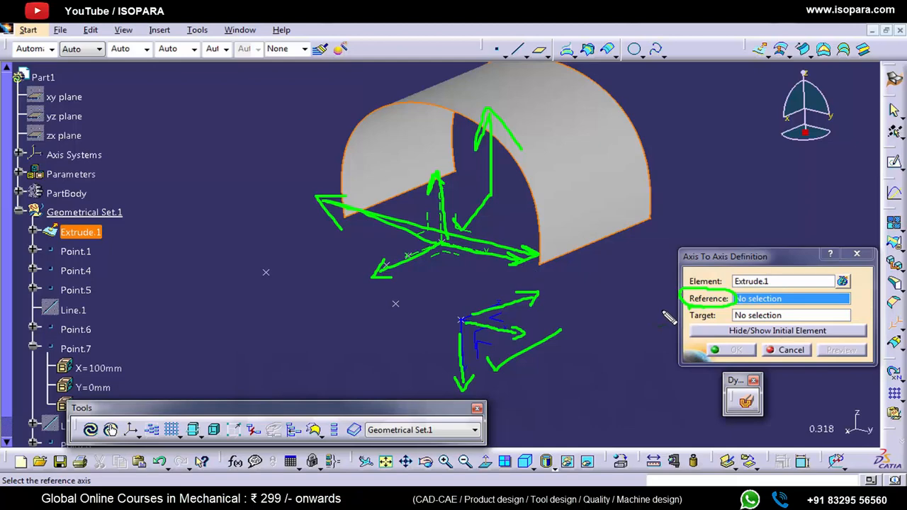
pyautogui.press('Escape')
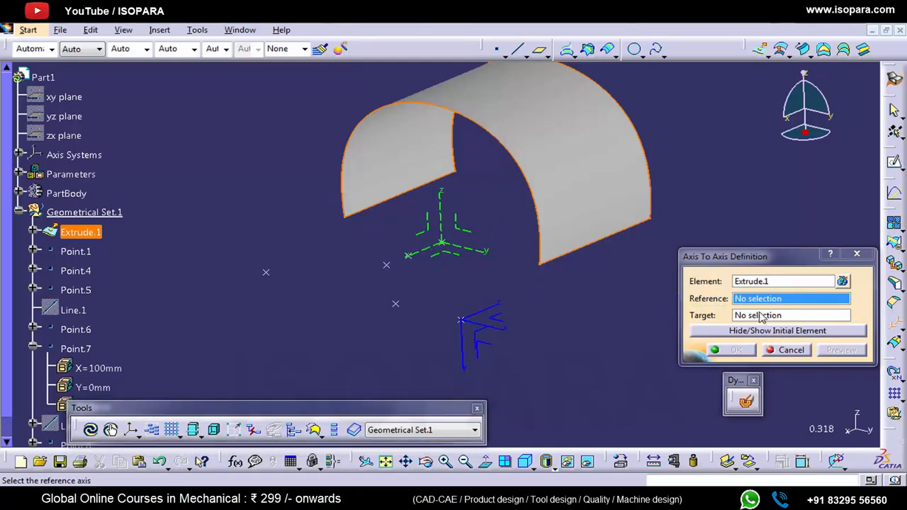
# - Use Axis System.1 as the reference and Axis System.2 as the target of the Axis To Axis transformation
pyautogui.click(476, 257)
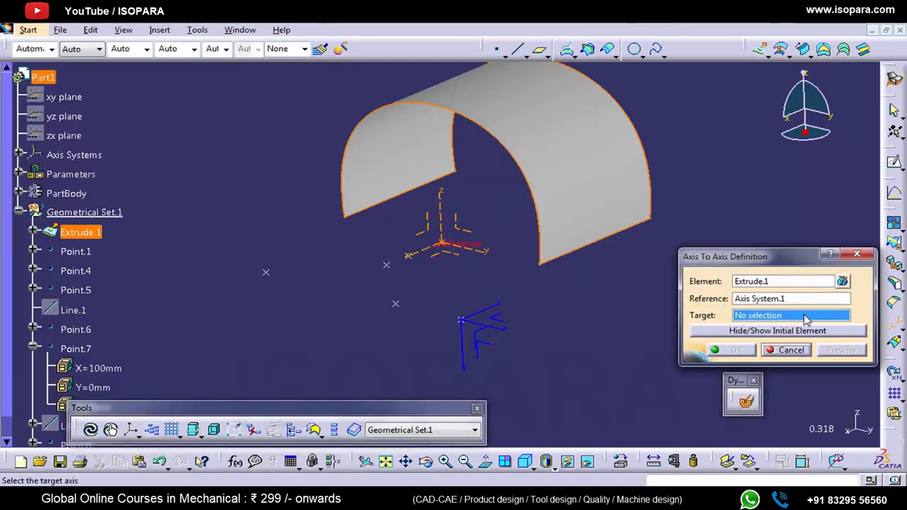
pyautogui.click(479, 361)
pyautogui.moveTo(546, 365); pyautogui.dragTo(473, 269, button='middle')
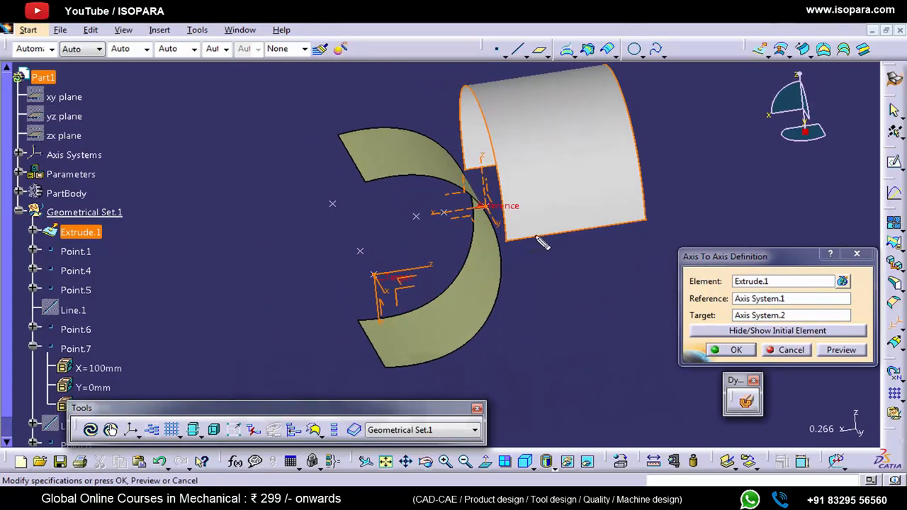
pyautogui.moveTo(472, 143); pyautogui.dragTo(493, 138)
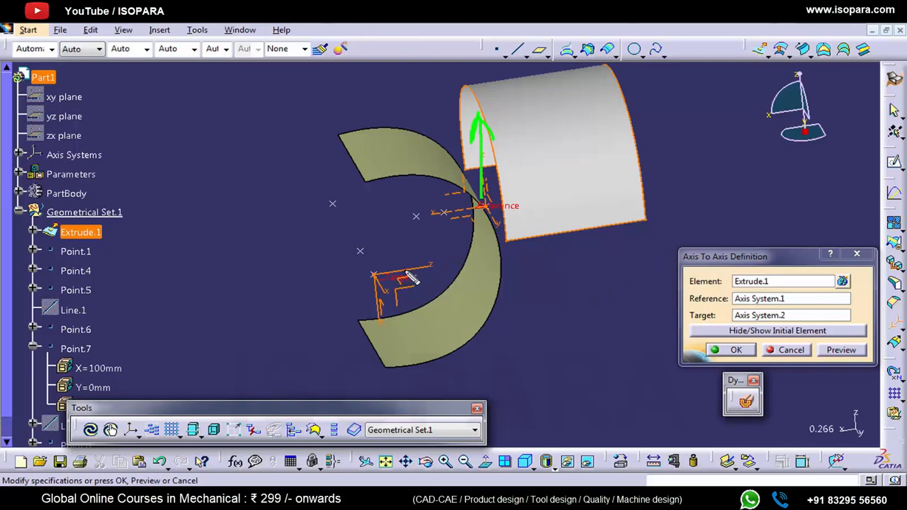
# - Examine how the transformed surface is oriented along the reference and target axis directions in the Axis To Axis preview
pyautogui.moveTo(403, 270); pyautogui.dragTo(491, 260)
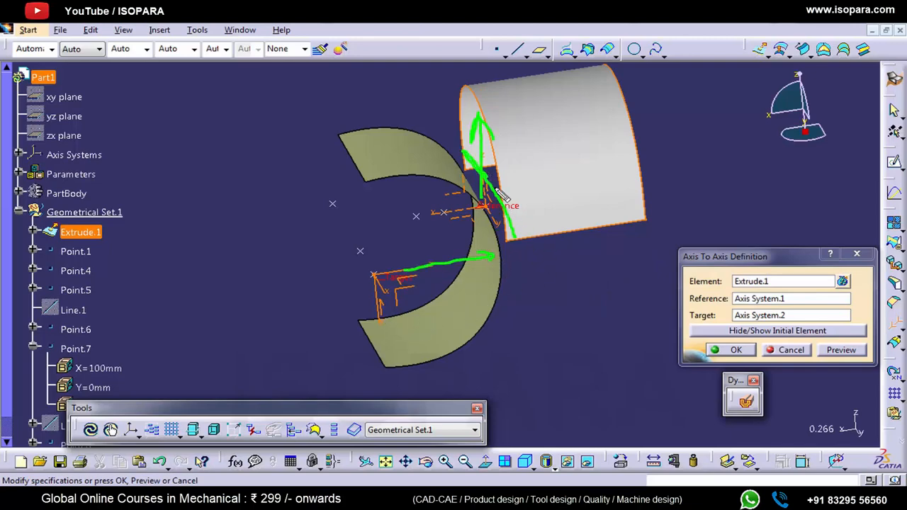
pyautogui.moveTo(464, 151); pyautogui.dragTo(530, 249)
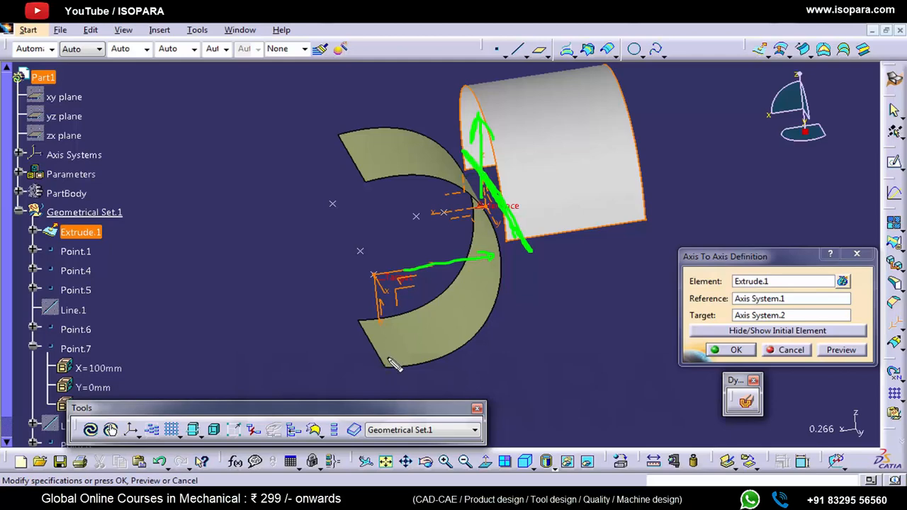
pyautogui.moveTo(388, 363)
pyautogui.mouseDown()
pyautogui.moveTo(379, 191)
pyautogui.moveTo(386, 306)
pyautogui.mouseUp()
pyautogui.moveTo(398, 338); pyautogui.dragTo(382, 186)
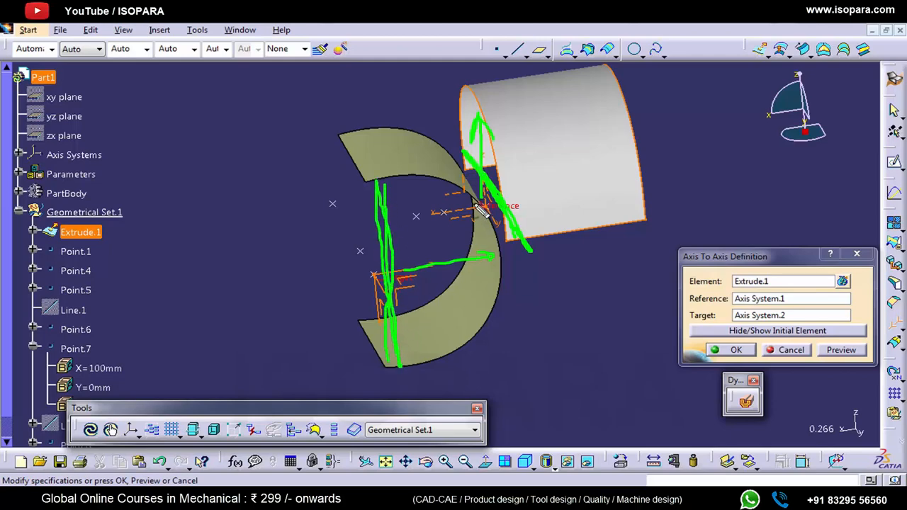
pyautogui.moveTo(482, 207)
pyautogui.mouseDown()
pyautogui.moveTo(650, 193)
pyautogui.moveTo(496, 211)
pyautogui.mouseUp()
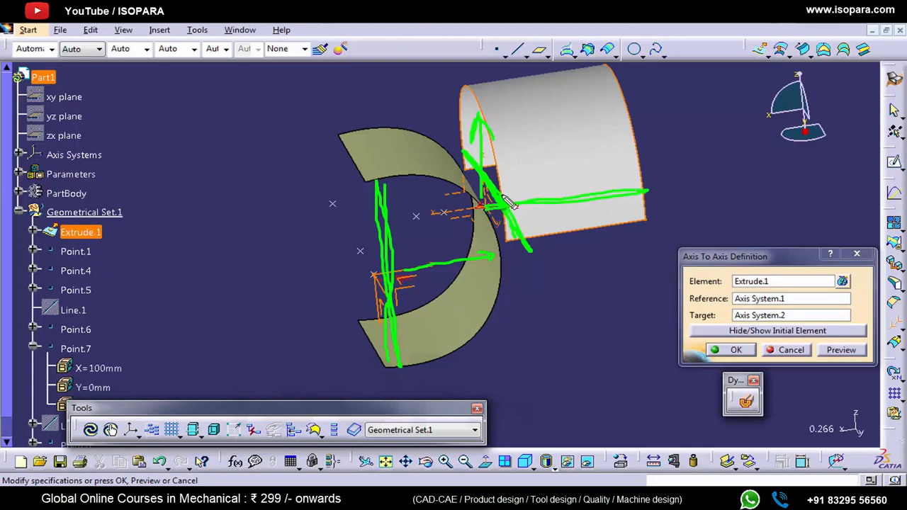
pyautogui.press('Escape')
pyautogui.moveTo(500, 296); pyautogui.dragTo(653, 283, button='middle')
pyautogui.moveTo(644, 297)
pyautogui.mouseDown()
pyautogui.moveTo(524, 278)
pyautogui.moveTo(650, 290)
pyautogui.moveTo(641, 298)
pyautogui.mouseUp()
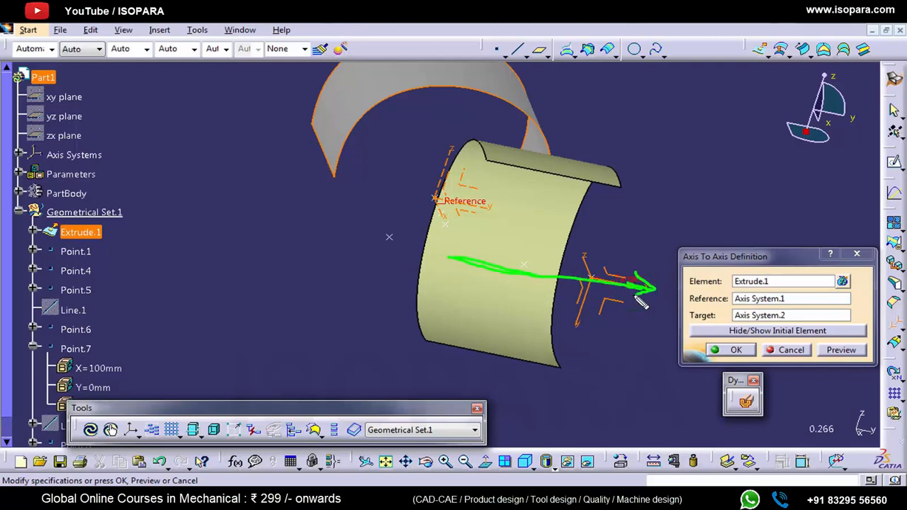
pyautogui.moveTo(464, 248); pyautogui.dragTo(464, 271)
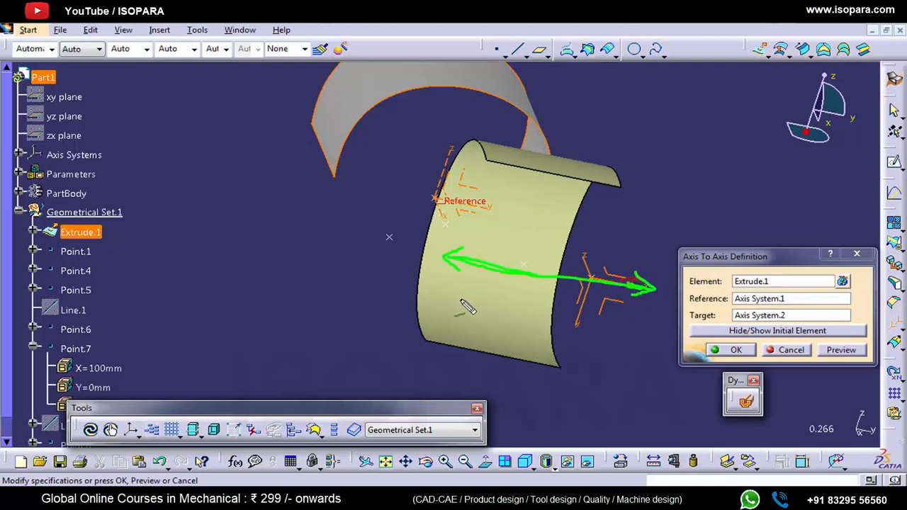
pyautogui.press('Escape')
pyautogui.moveTo(470, 262); pyautogui.dragTo(316, 279, button='middle')
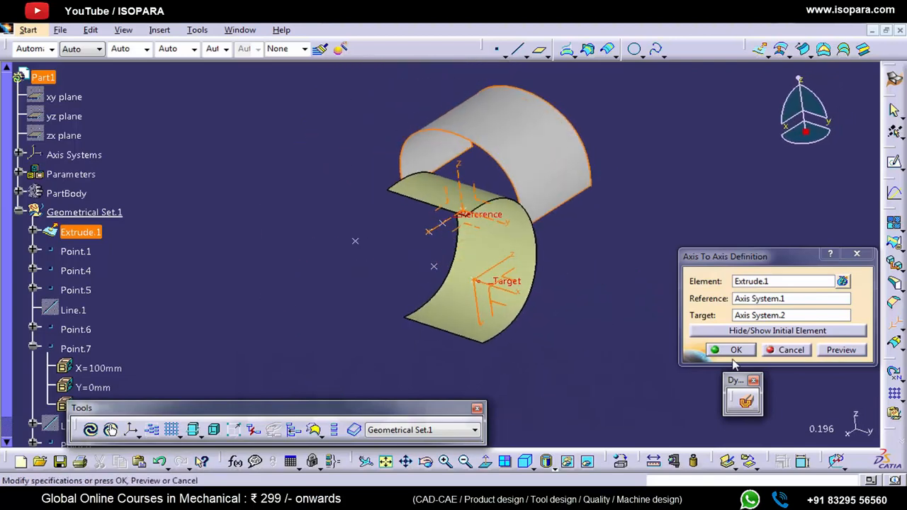
# - Apply the Axis To Axis transformation of Extrude.1 from Axis System.1 to Axis System.2
pyautogui.click(733, 350)
pyautogui.moveTo(595, 297); pyautogui.dragTo(526, 289, button='middle')
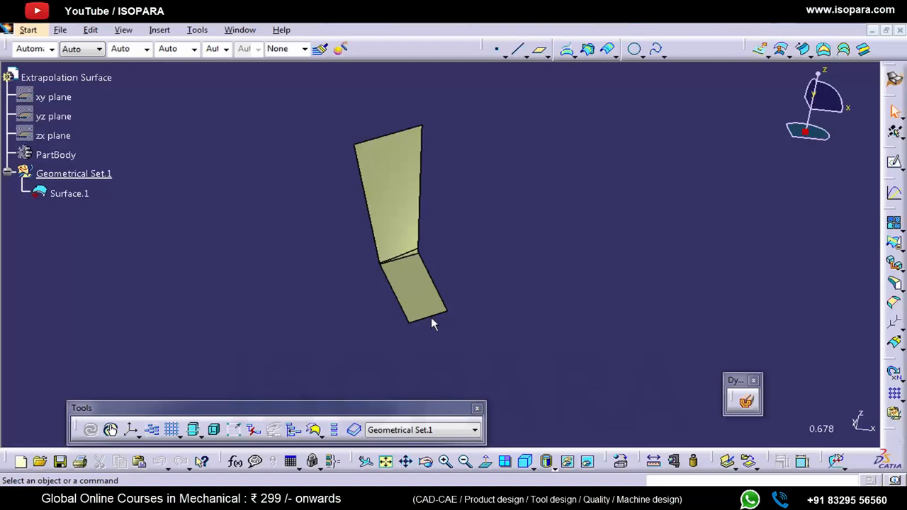
# - Extrapolate Surface.1 by a length of 30 mm from the side edge of its large upper face, with tangent continuity and extremities
pyautogui.click(431, 320)
pyautogui.moveTo(431, 320); pyautogui.dragTo(461, 302, button='middle')
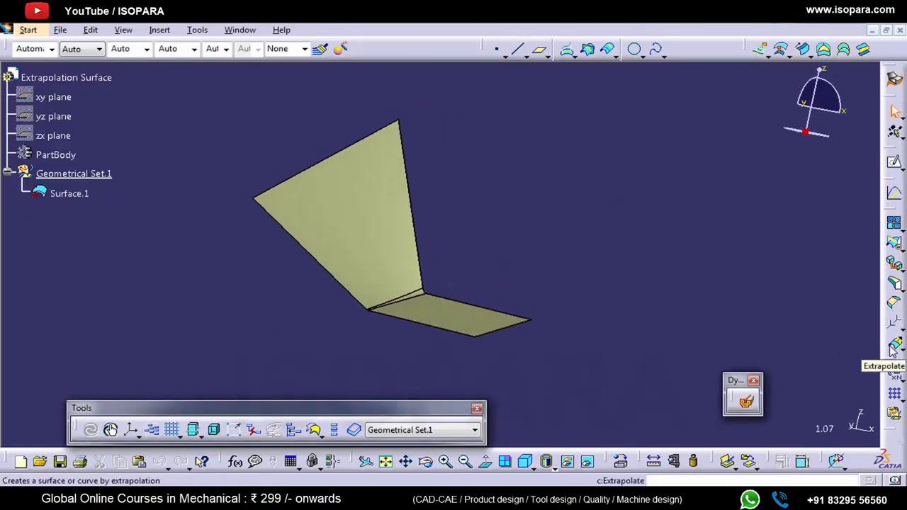
pyautogui.click(891, 347)
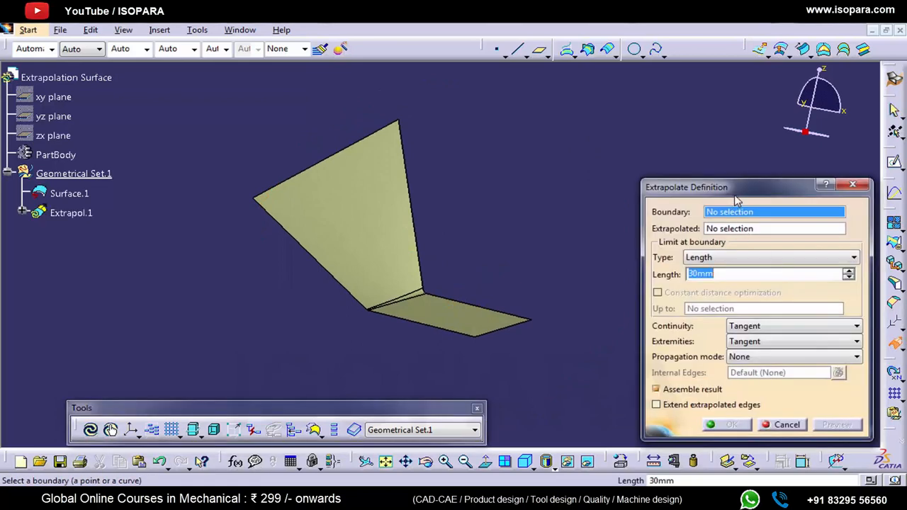
pyautogui.moveTo(737, 201); pyautogui.dragTo(714, 120)
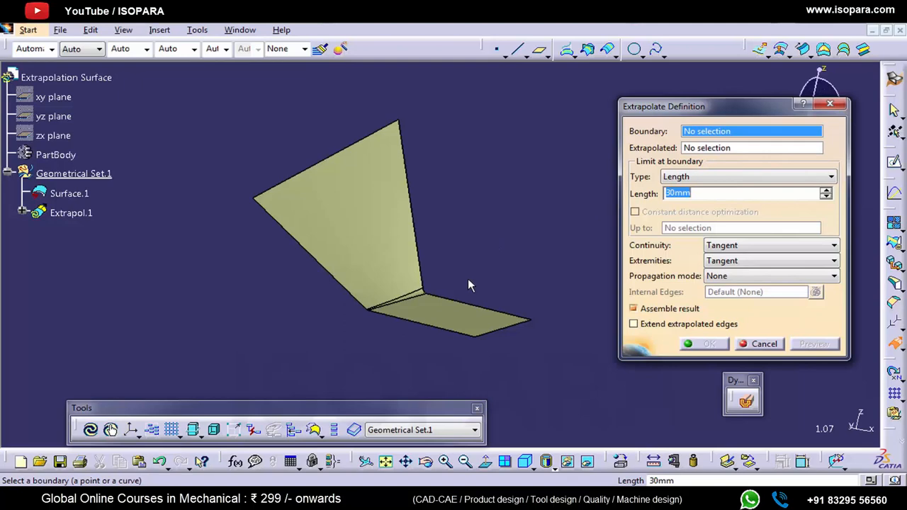
pyautogui.moveTo(449, 285); pyautogui.dragTo(401, 336, button='middle')
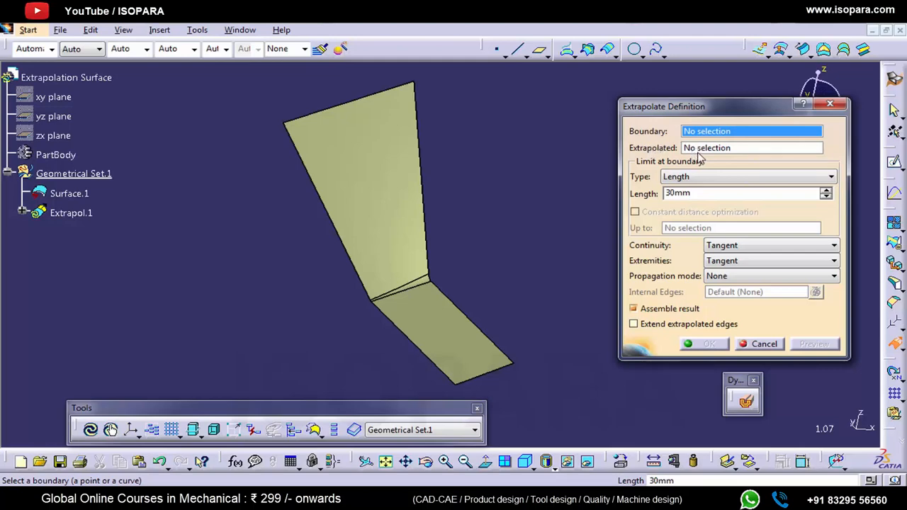
pyautogui.click(422, 195)
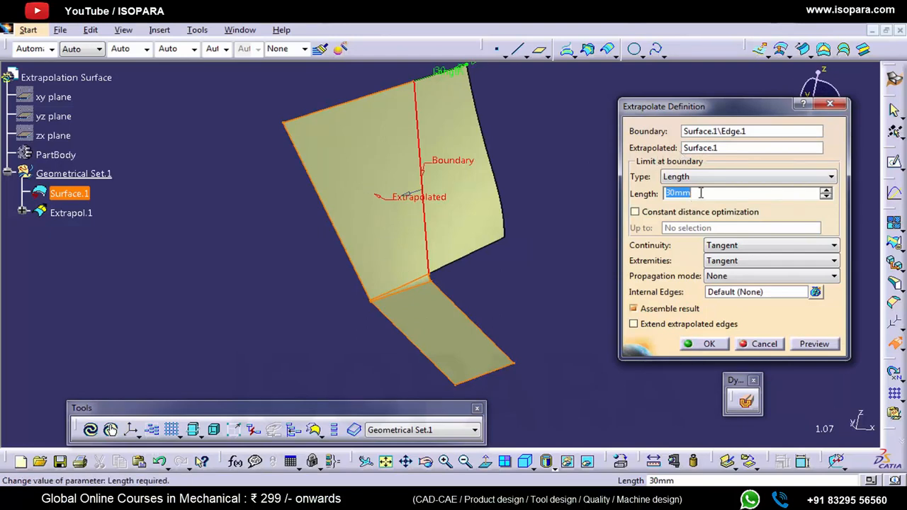
pyautogui.moveTo(488, 285); pyautogui.dragTo(517, 297, button='middle')
pyautogui.click(709, 343)
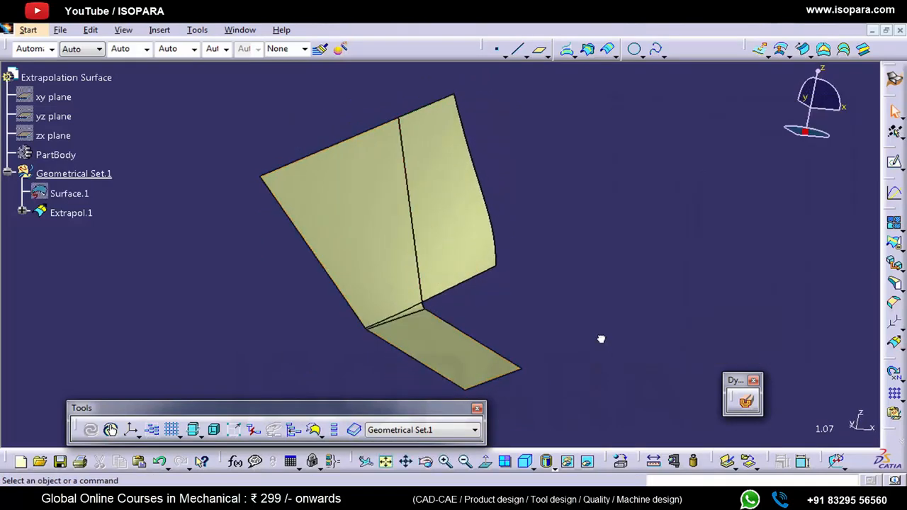
pyautogui.moveTo(402, 118); pyautogui.dragTo(421, 296)
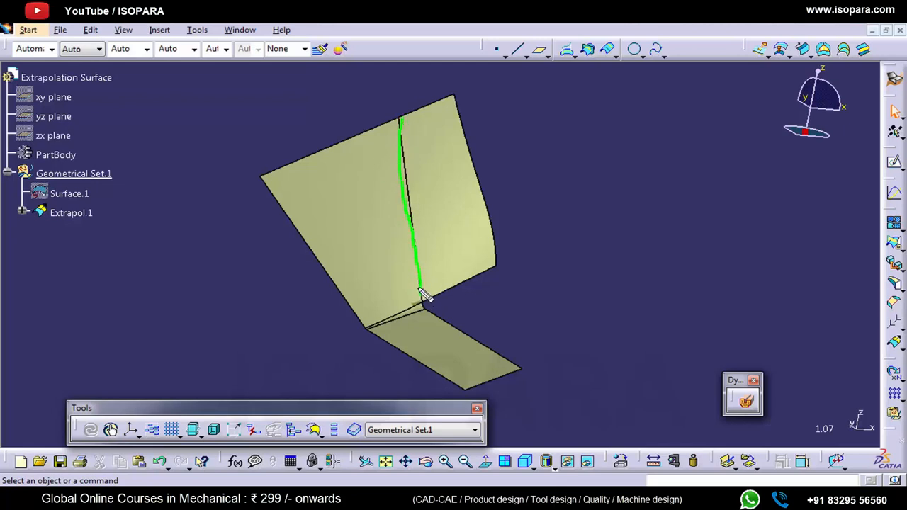
pyautogui.moveTo(350, 192); pyautogui.dragTo(382, 162)
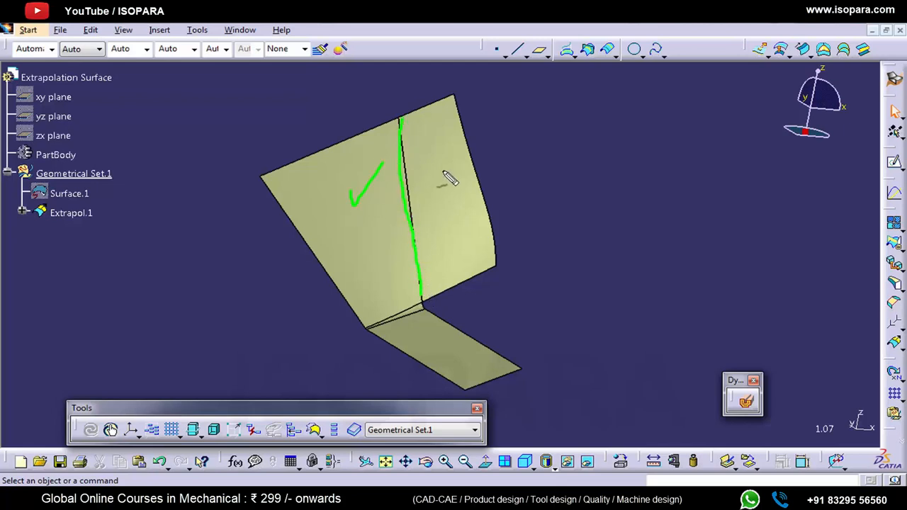
pyautogui.moveTo(443, 170); pyautogui.dragTo(479, 147)
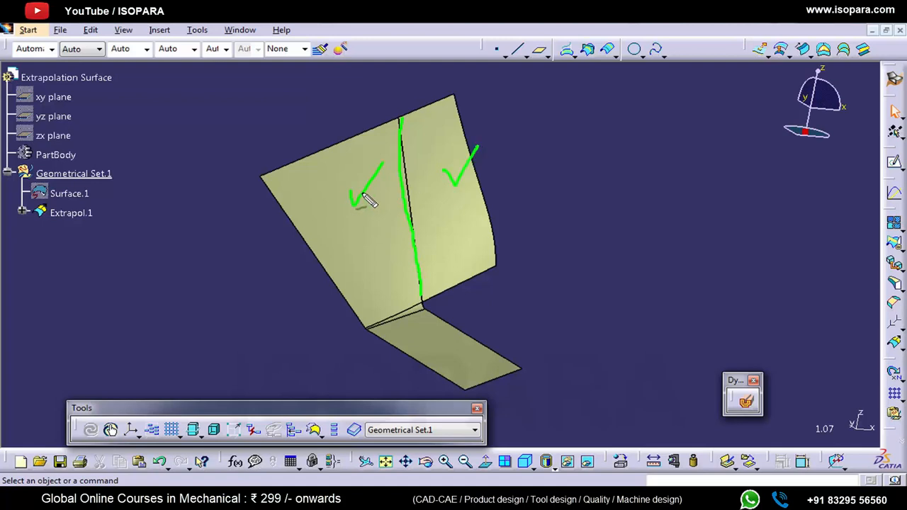
pyautogui.press('Escape')
# - Edit the extrapolated surface, reviewing its Continuity and Extremities options, and turn off Assemble result
pyautogui.doubleClick(454, 170)
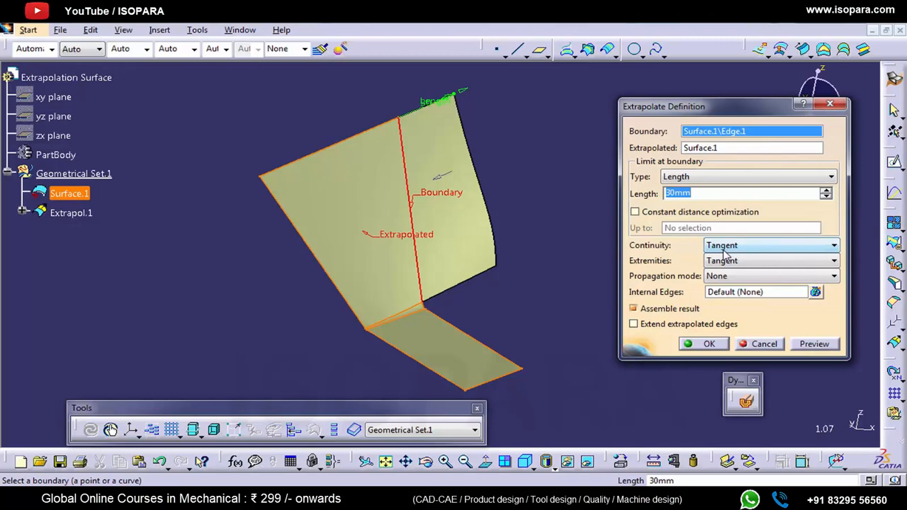
pyautogui.moveTo(627, 252)
pyautogui.mouseDown()
pyautogui.moveTo(850, 254)
pyautogui.moveTo(779, 235)
pyautogui.moveTo(662, 235)
pyautogui.moveTo(628, 263)
pyautogui.mouseUp()
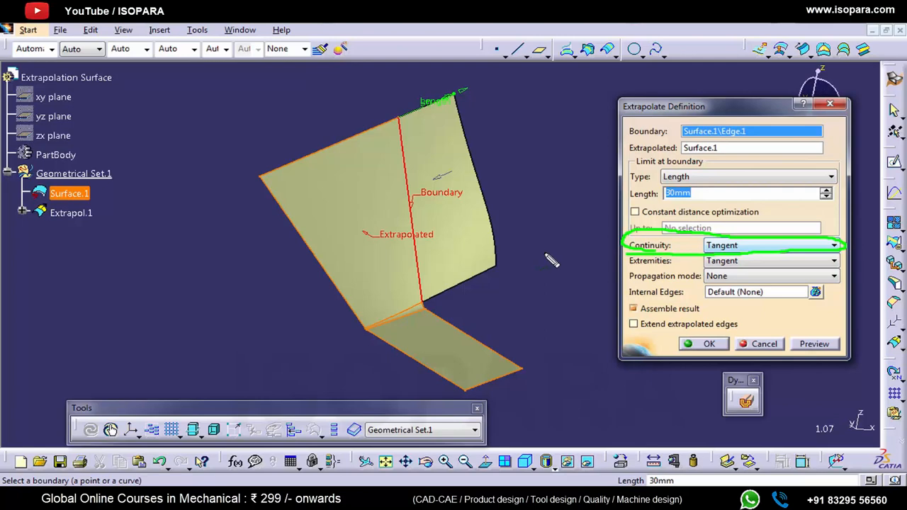
pyautogui.press('Escape')
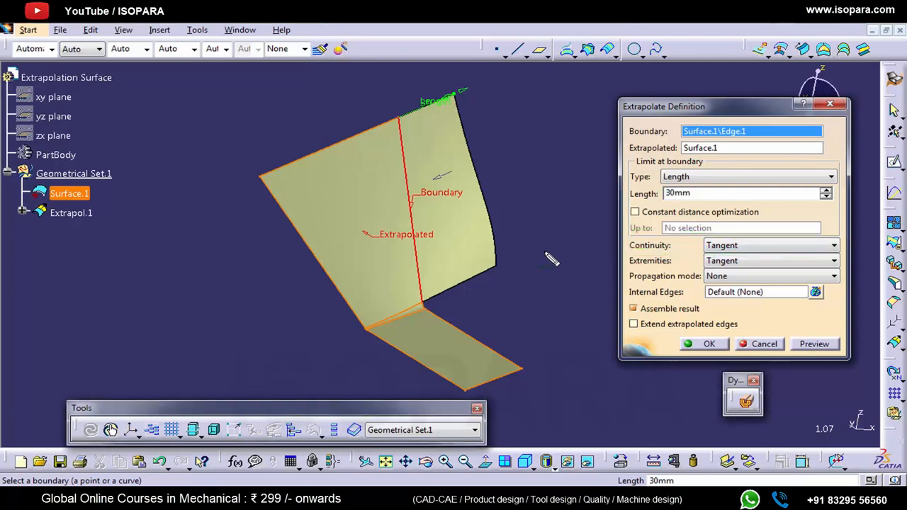
pyautogui.moveTo(635, 275)
pyautogui.mouseDown()
pyautogui.moveTo(847, 270)
pyautogui.moveTo(825, 261)
pyautogui.moveTo(618, 257)
pyautogui.mouseUp()
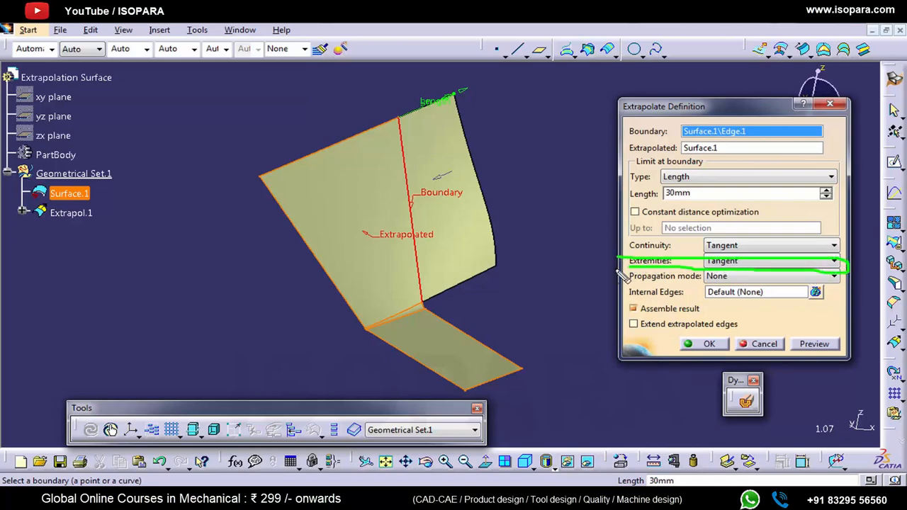
pyautogui.press('Escape')
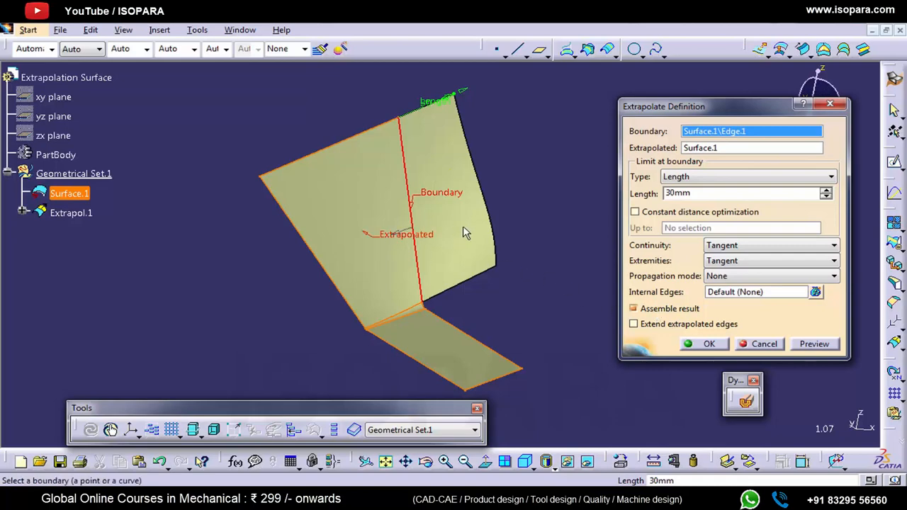
pyautogui.click(657, 309)
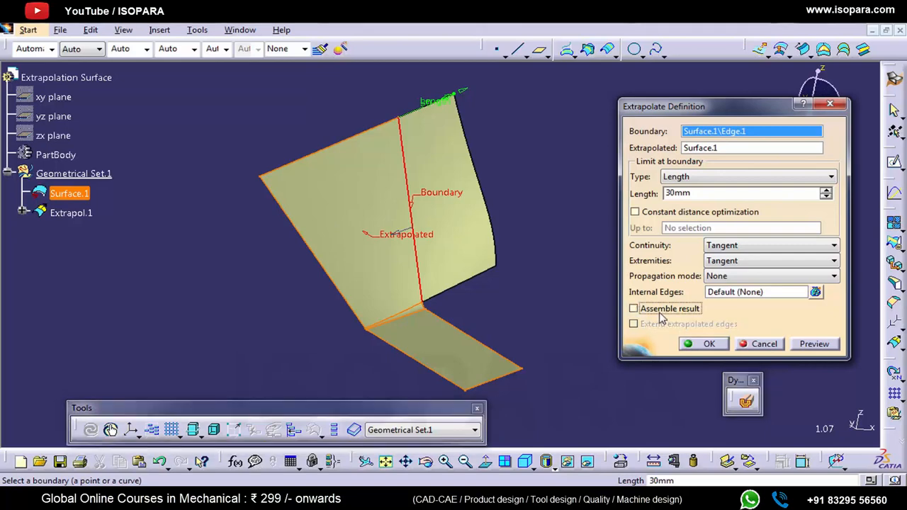
pyautogui.click(706, 344)
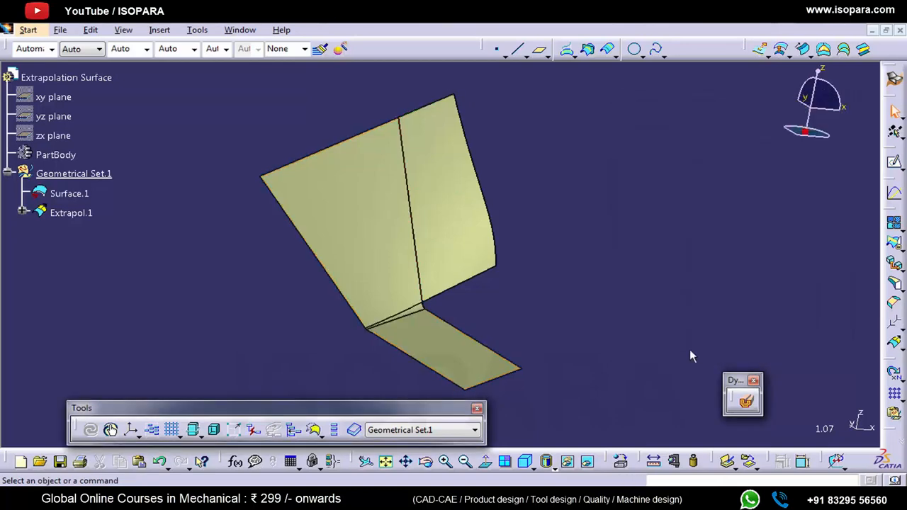
# - Toggle the visibility of Surface.1 and Extrapol.1 in turn to compare the original and extrapolated surfaces, leaving both shown
pyautogui.click(74, 194)
pyautogui.press('space')
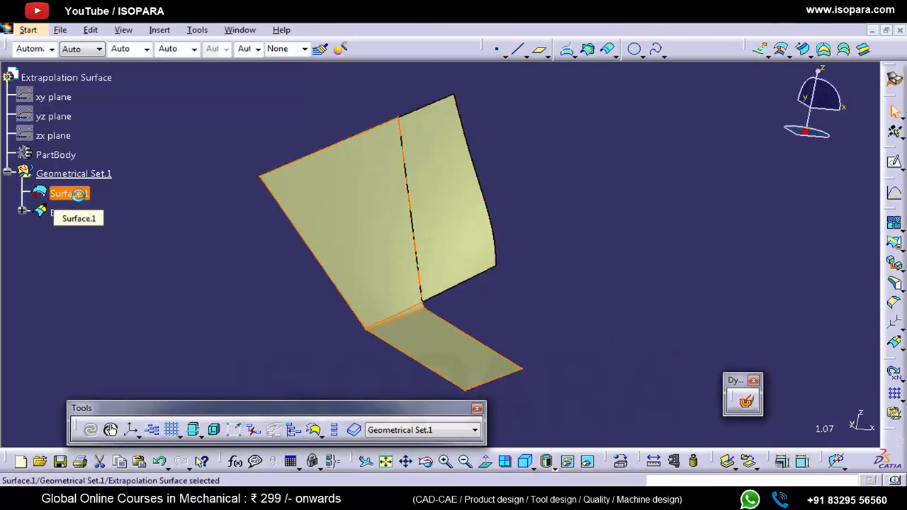
pyautogui.press('space')
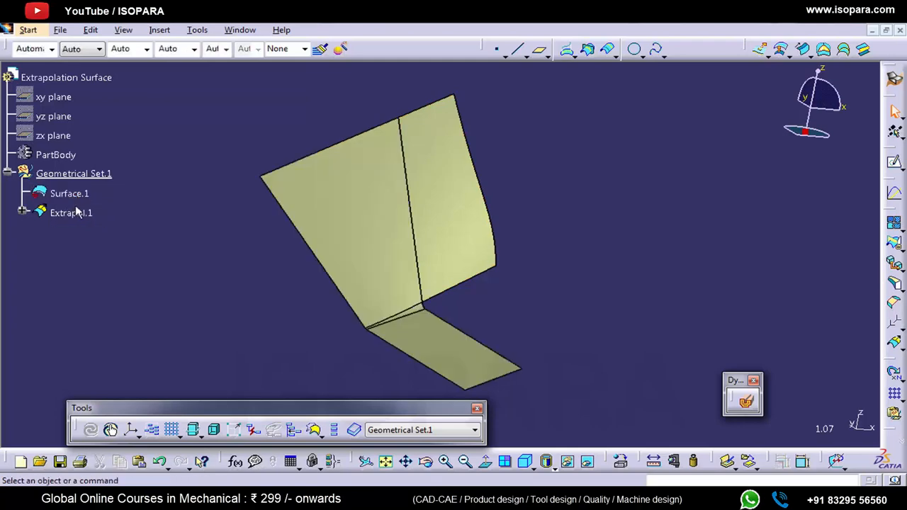
pyautogui.click(73, 212)
pyautogui.press('space')
pyautogui.click(71, 212)
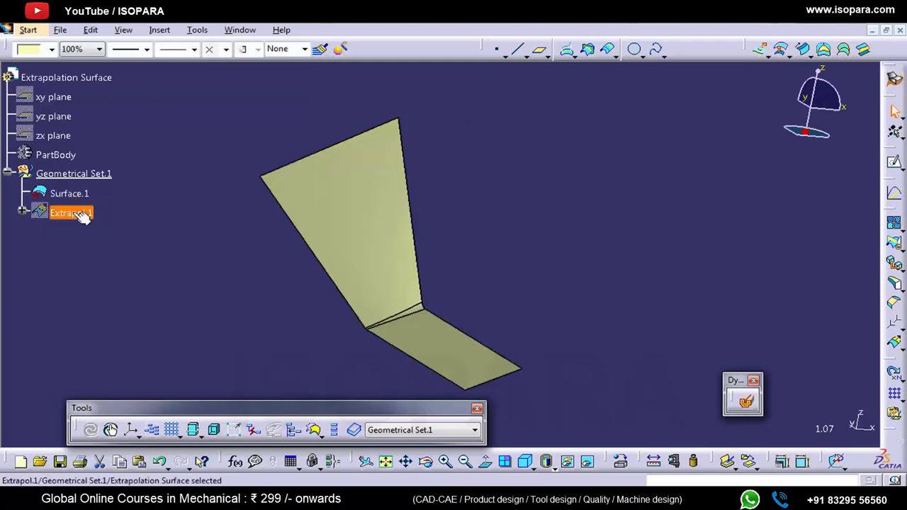
pyautogui.press('space')
# - Turn on Assemble result again for Extrapol.1
pyautogui.doubleClick(78, 213)
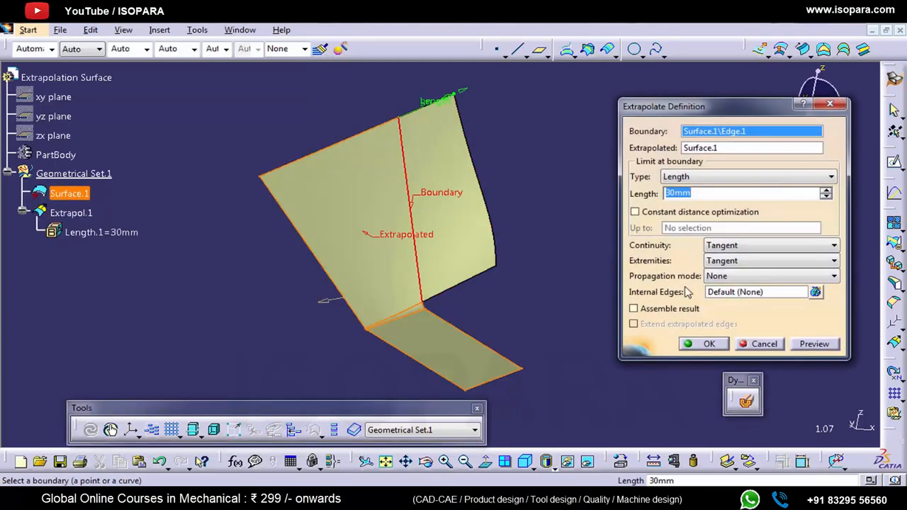
pyautogui.click(633, 308)
pyautogui.click(706, 345)
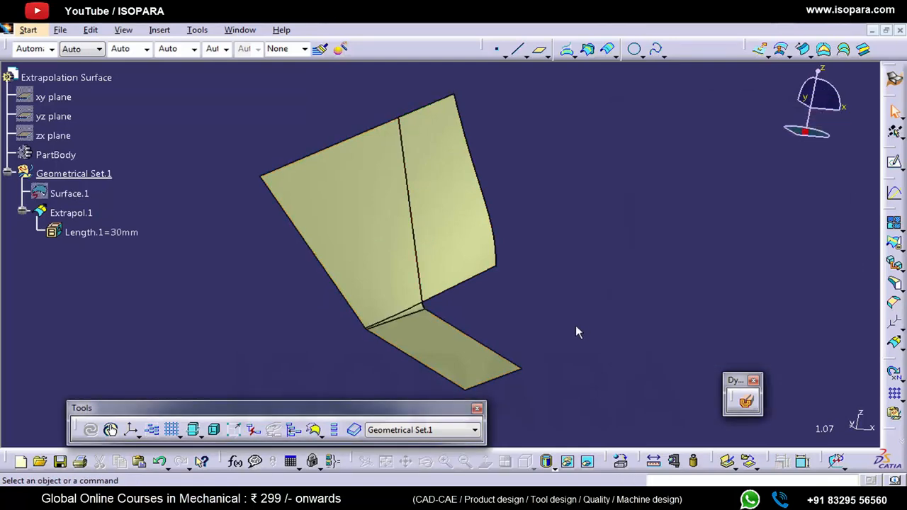
# - Hide and show Extrapol.1 to check whether the extrapolation and the original surface behave as one element
pyautogui.click(68, 214)
pyautogui.press('space')
pyautogui.click(70, 215)
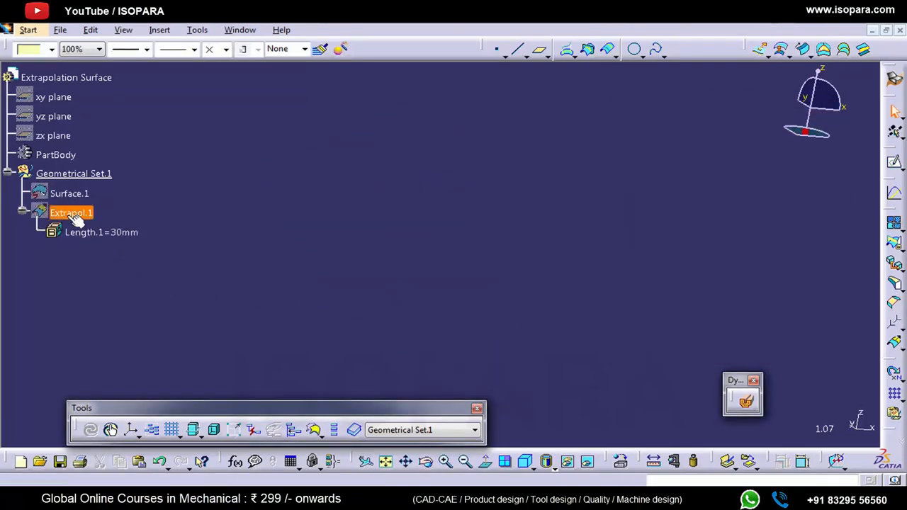
pyautogui.press('space')
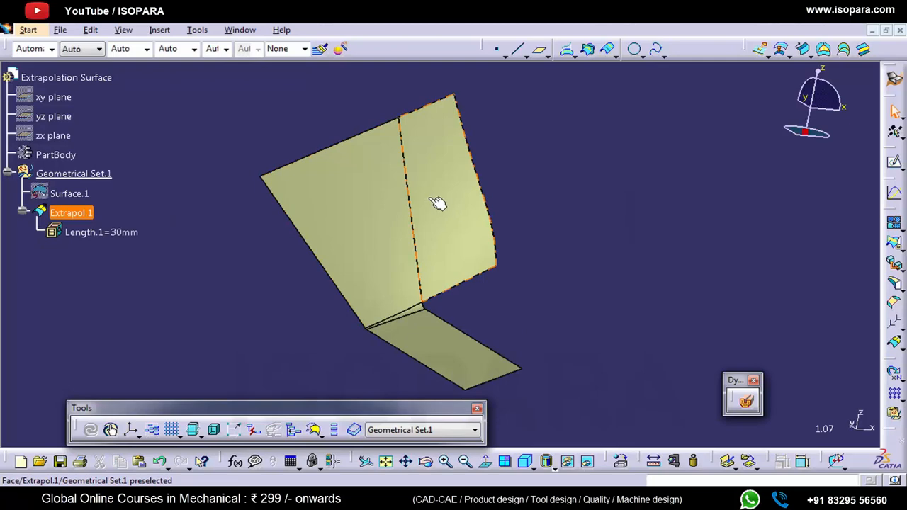
pyautogui.click(151, 212)
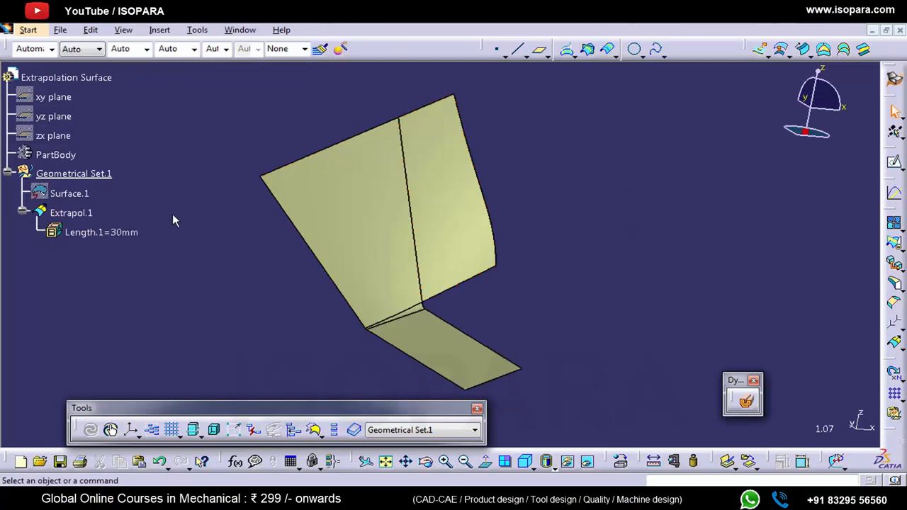
# - Edit Extrapol.1 and set its continuity to Curvature
pyautogui.doubleClick(476, 205)
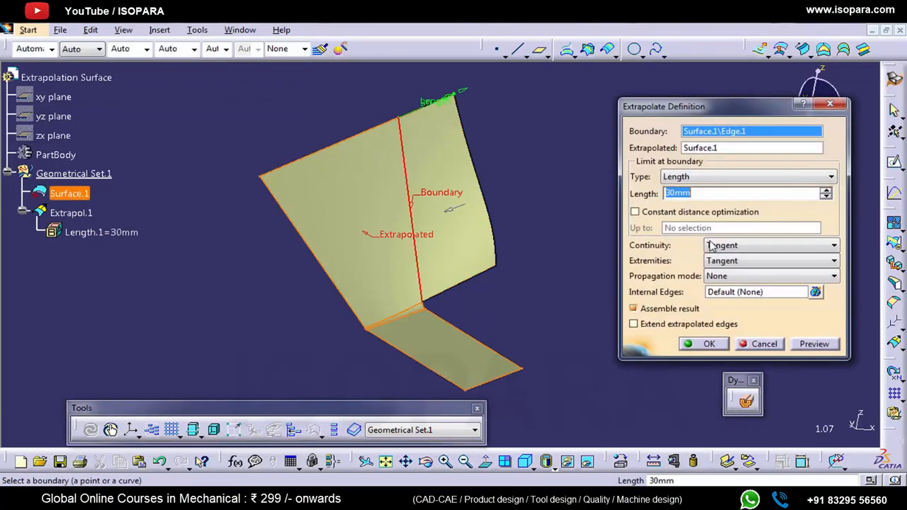
pyautogui.click(728, 246)
pyautogui.click(730, 268)
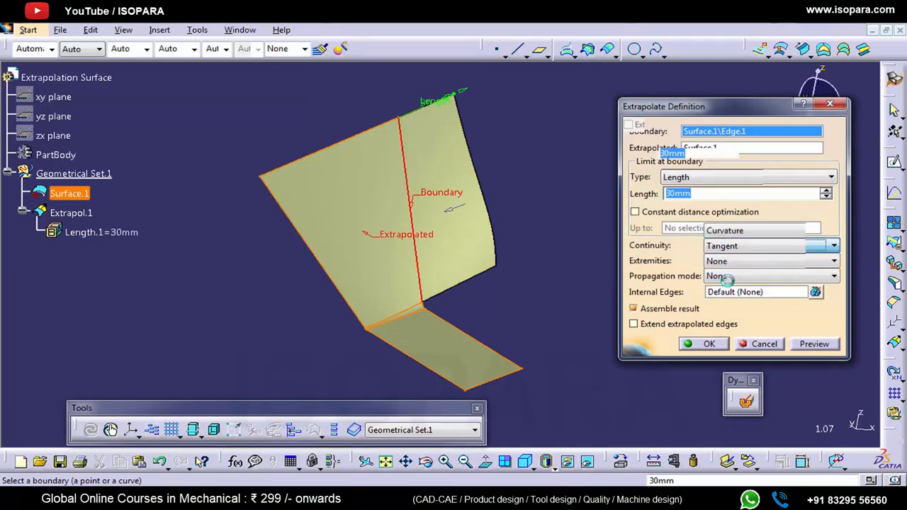
pyautogui.click(709, 331)
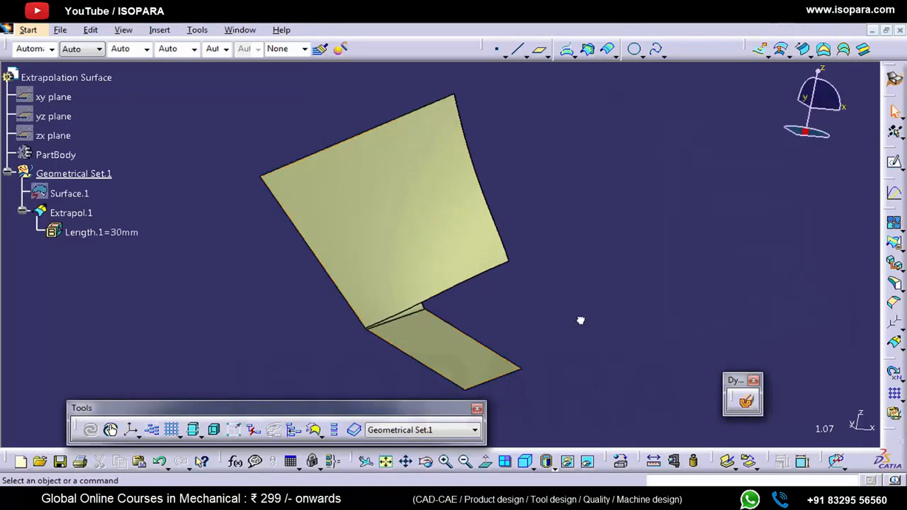
pyautogui.moveTo(382, 132); pyautogui.dragTo(424, 305)
pyautogui.moveTo(330, 238)
pyautogui.mouseDown()
pyautogui.moveTo(502, 204)
pyautogui.moveTo(497, 199)
pyautogui.moveTo(485, 213)
pyautogui.mouseUp()
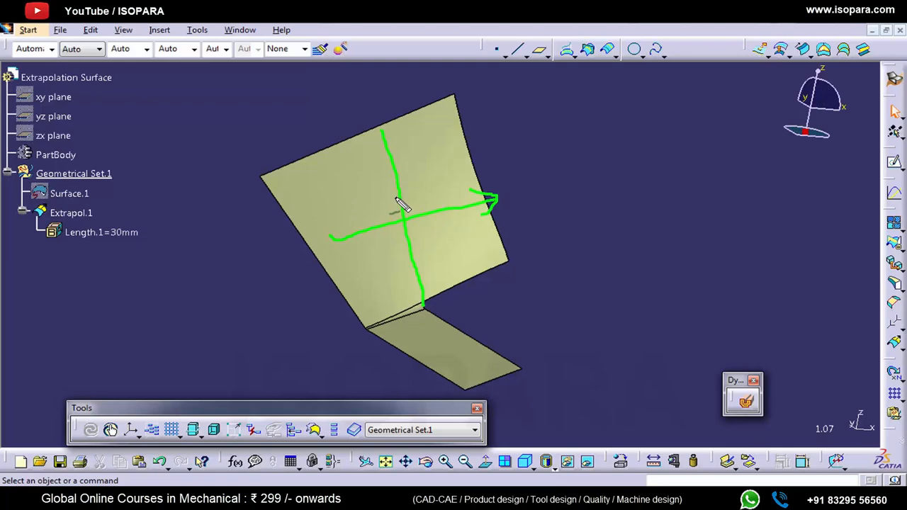
pyautogui.press('Escape')
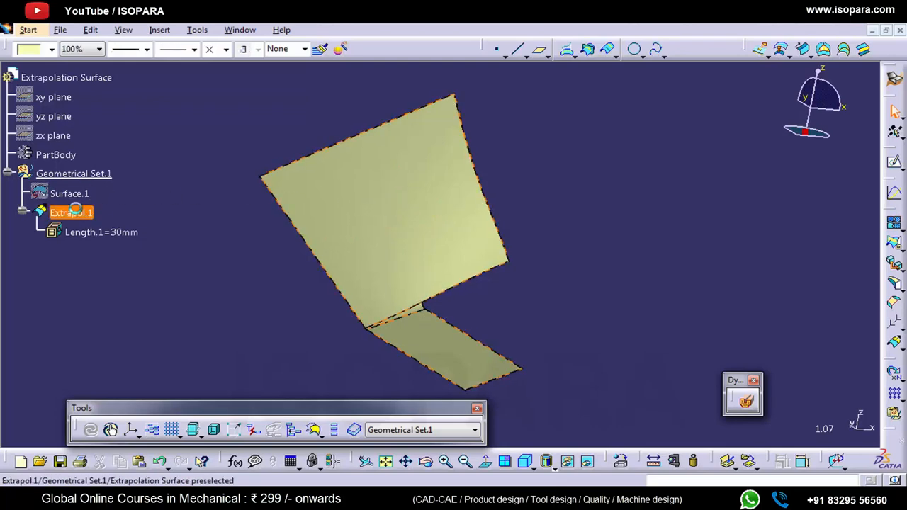
# - Edit Extrapol.1 to limit the extrapolation with the Up to element type, using Plane.1 as the limiting element
pyautogui.doubleClick(80, 210)
pyautogui.click(744, 177)
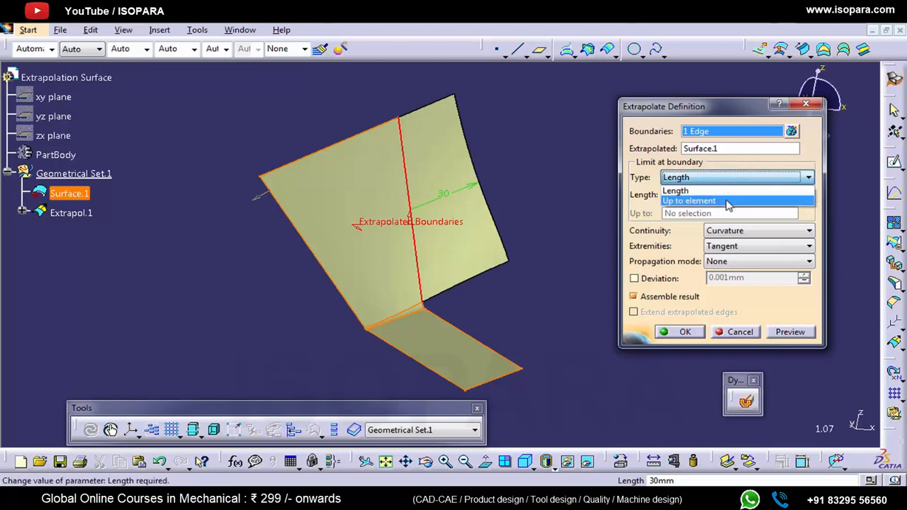
pyautogui.click(728, 205)
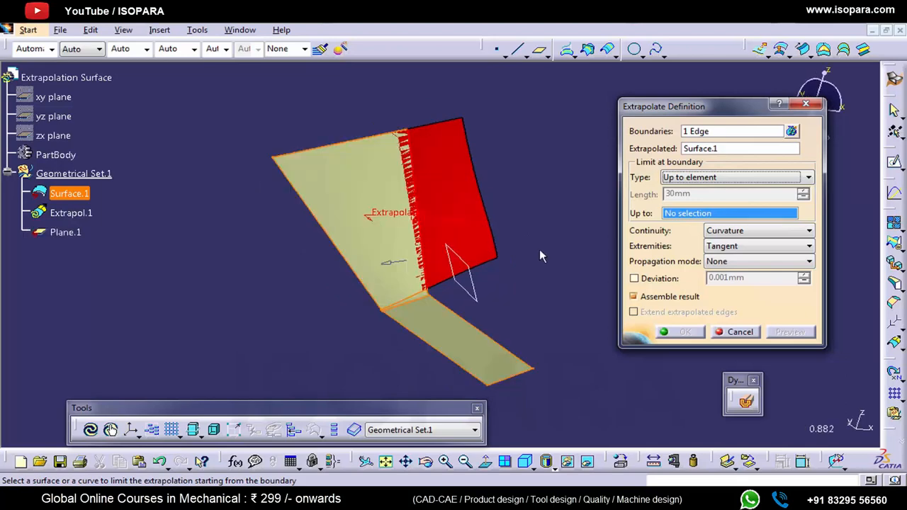
pyautogui.click(480, 291)
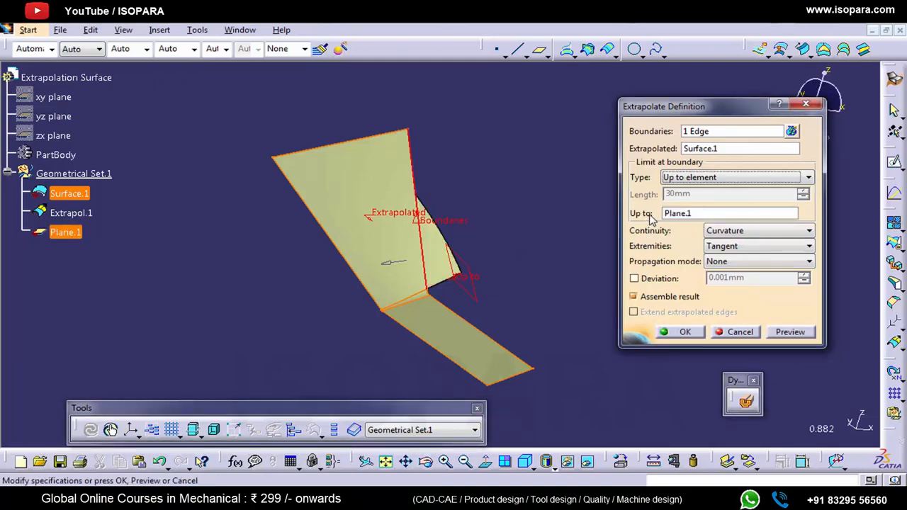
pyautogui.moveTo(476, 300); pyautogui.dragTo(392, 236, button='middle')
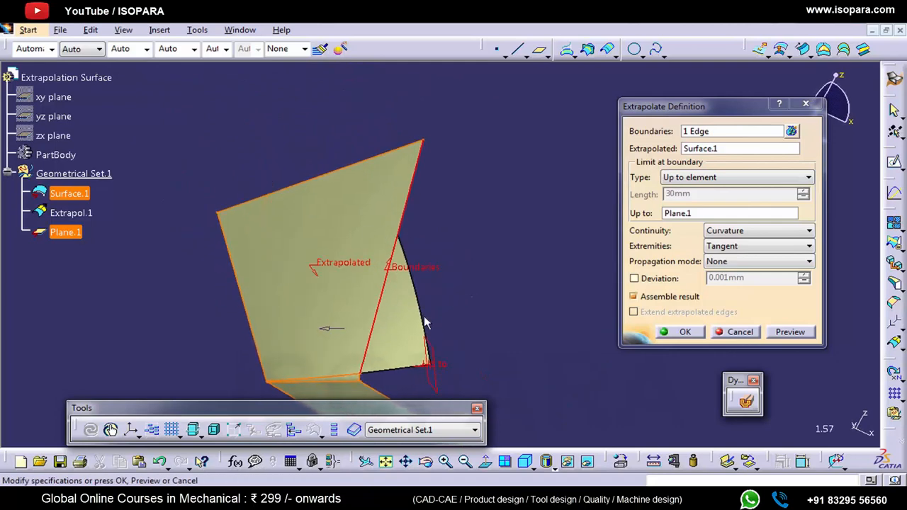
pyautogui.moveTo(391, 291); pyautogui.dragTo(441, 333, button='middle')
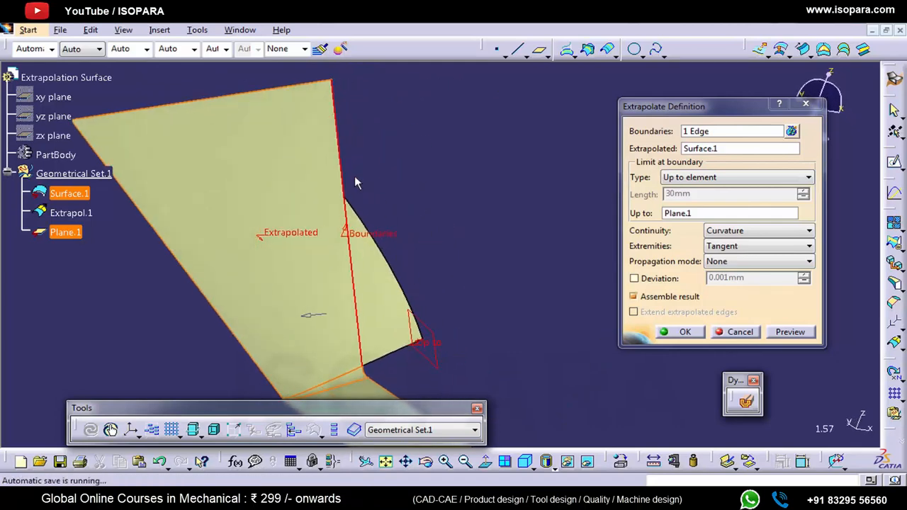
pyautogui.moveTo(347, 182); pyautogui.dragTo(482, 346, button='middle')
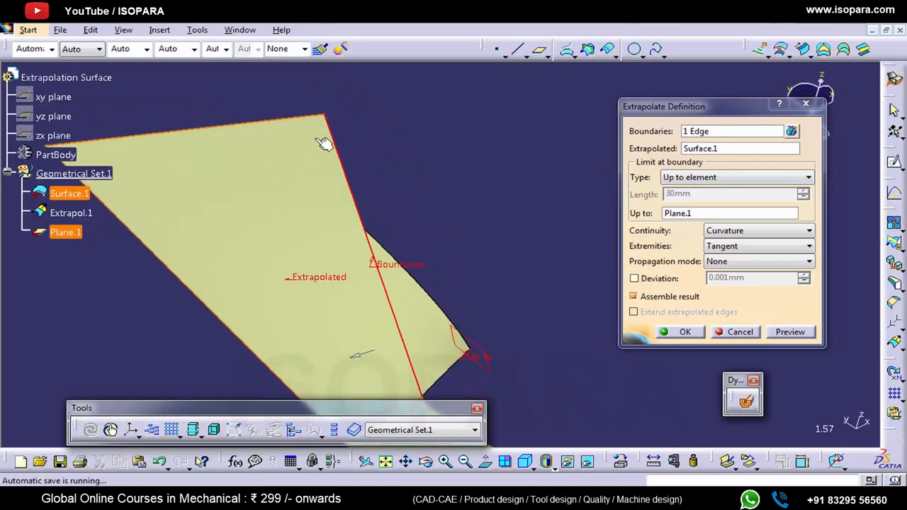
pyautogui.moveTo(468, 349); pyautogui.dragTo(281, 69)
pyautogui.moveTo(269, 105); pyautogui.dragTo(478, 366)
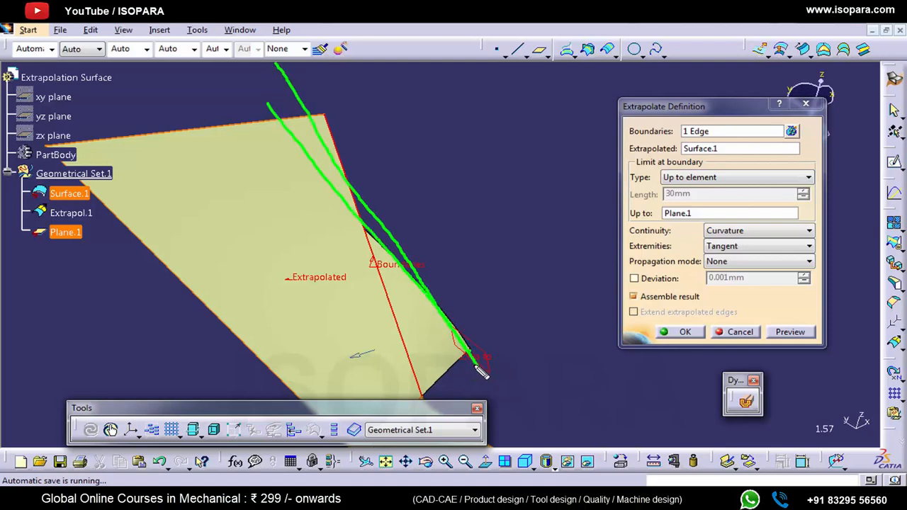
pyautogui.press('Escape')
pyautogui.click(678, 331)
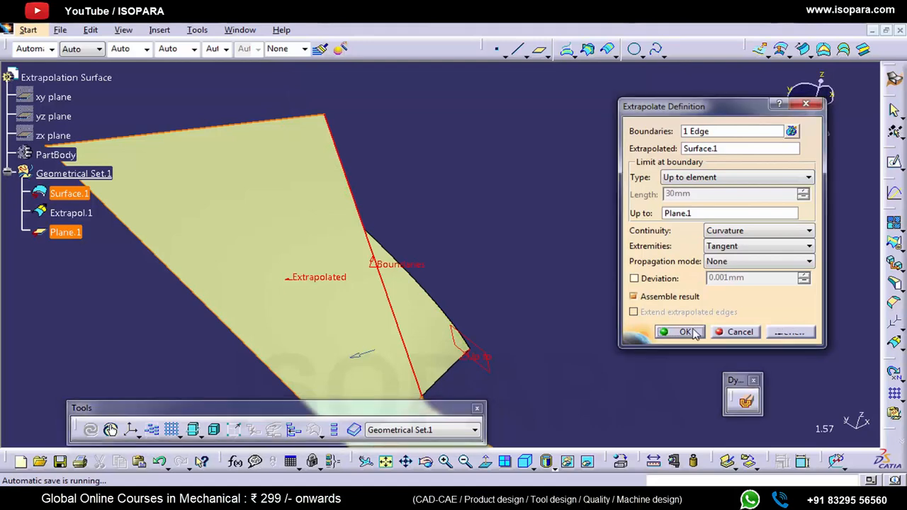
# - Edit Extrapol.1 to use the Length limit type and set its propagation mode to Tangency continuity
pyautogui.moveTo(352, 289); pyautogui.dragTo(410, 240, button='middle')
pyautogui.moveTo(478, 314); pyautogui.dragTo(459, 324, button='middle')
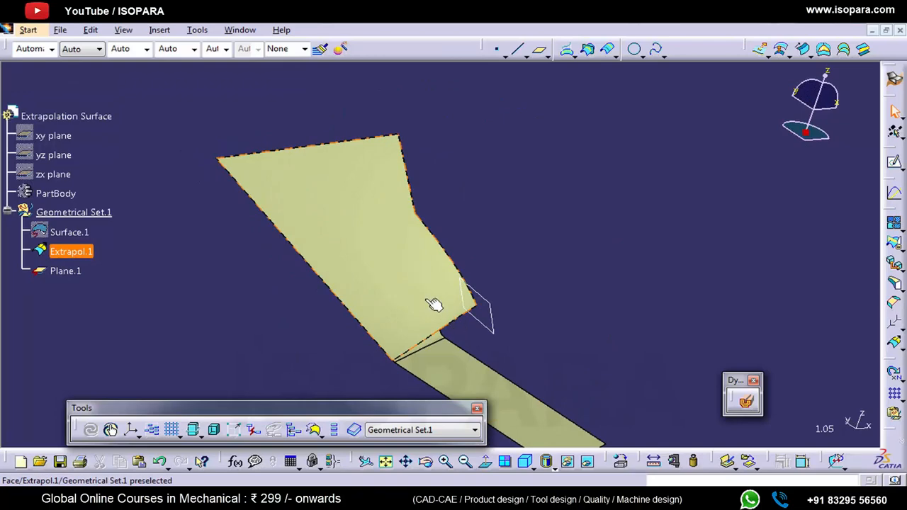
pyautogui.doubleClick(444, 292)
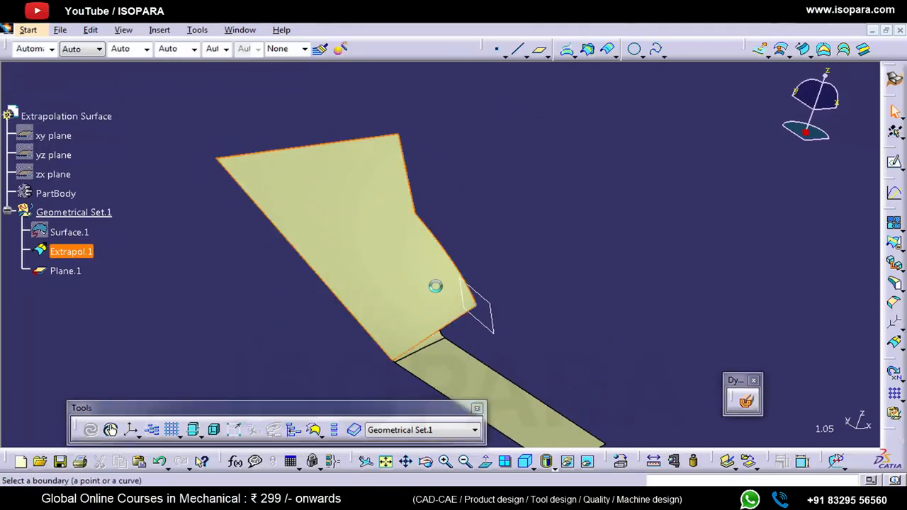
pyautogui.click(714, 180)
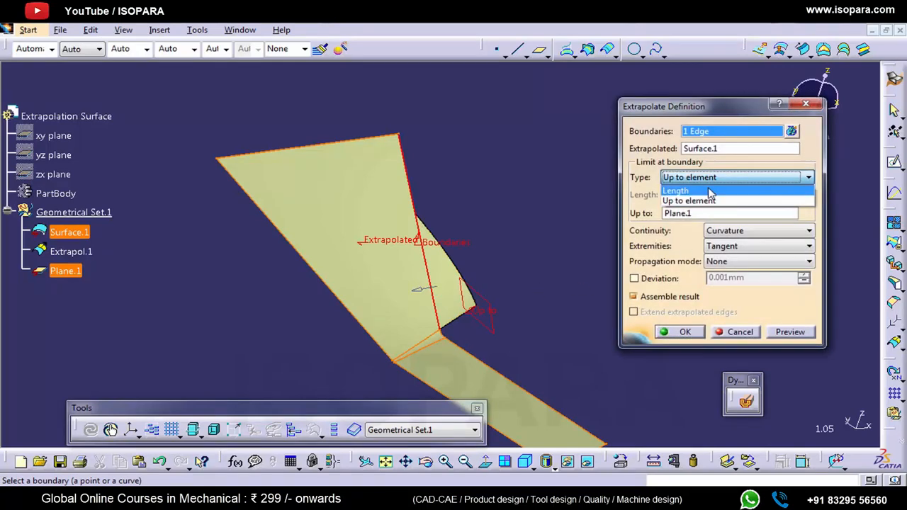
pyautogui.click(711, 191)
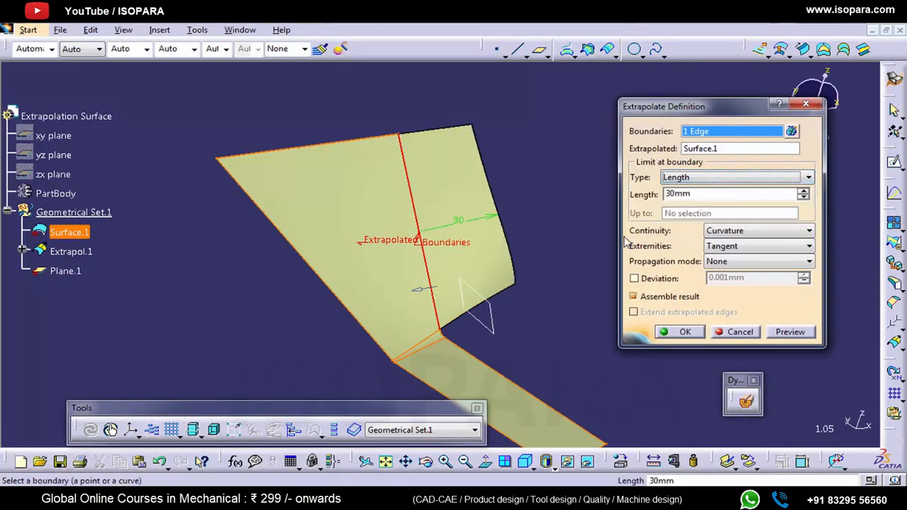
pyautogui.click(749, 262)
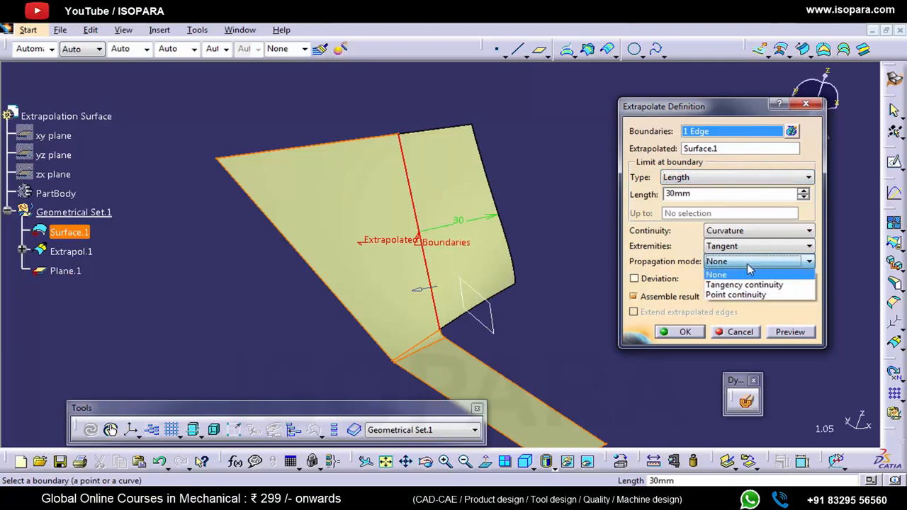
pyautogui.click(748, 284)
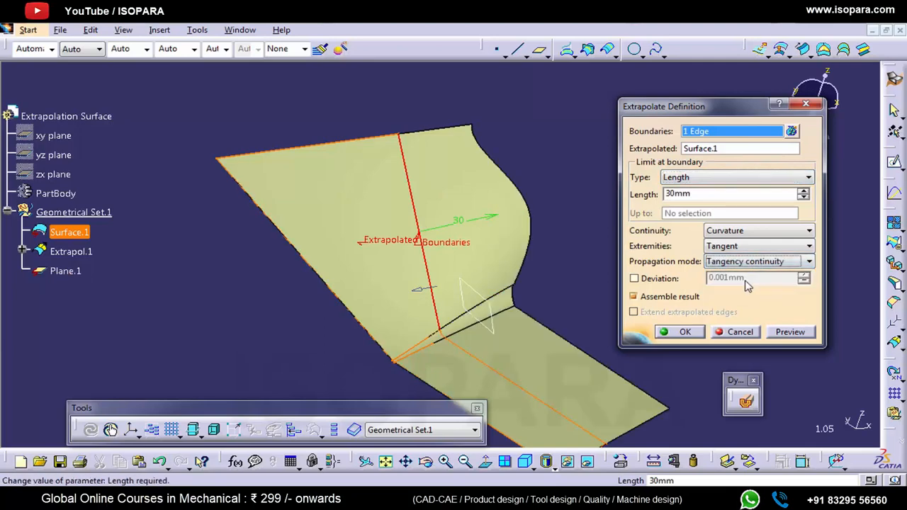
pyautogui.moveTo(486, 318); pyautogui.dragTo(413, 304, button='middle')
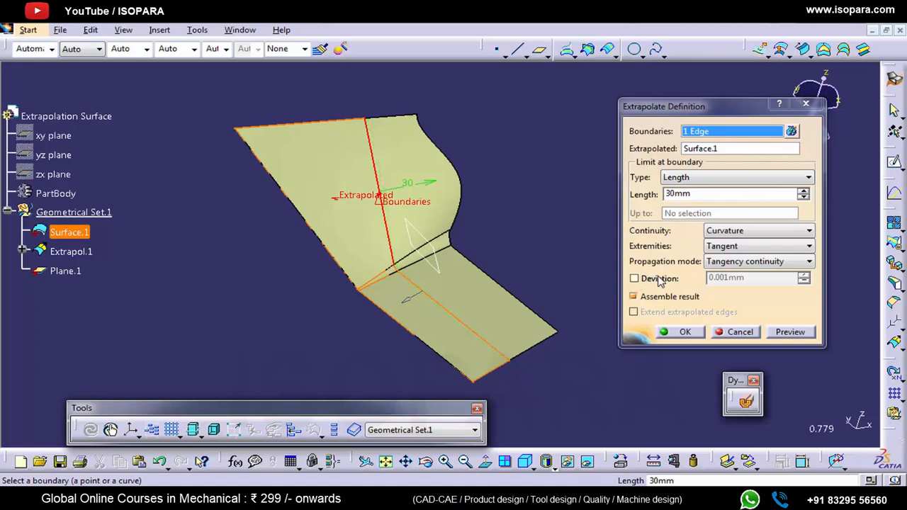
pyautogui.click(684, 332)
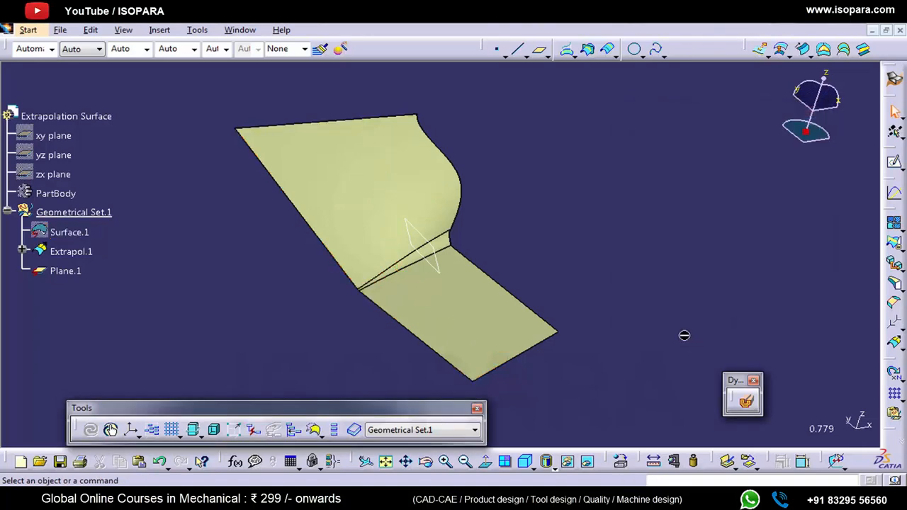
# - Edit Extrapol.1, setting its length to 5 mm and its propagation mode to Point continuity
pyautogui.doubleClick(502, 310)
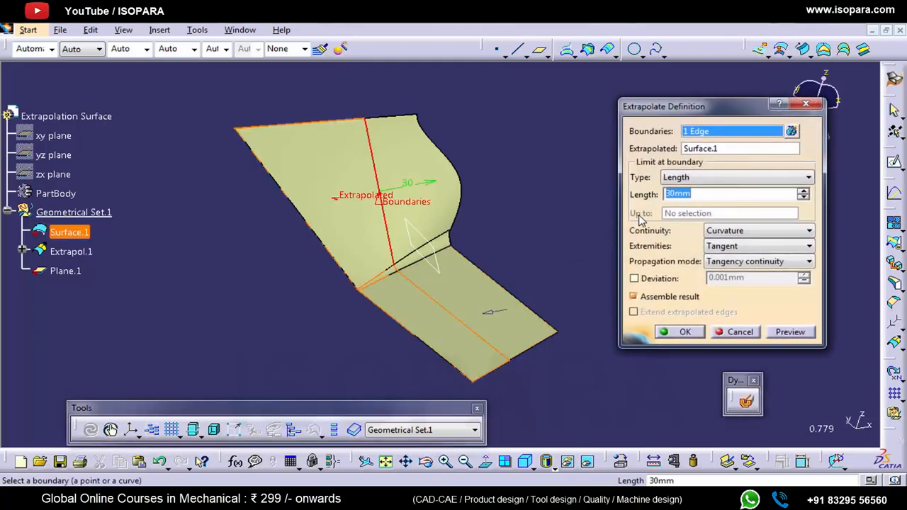
pyautogui.write('5')
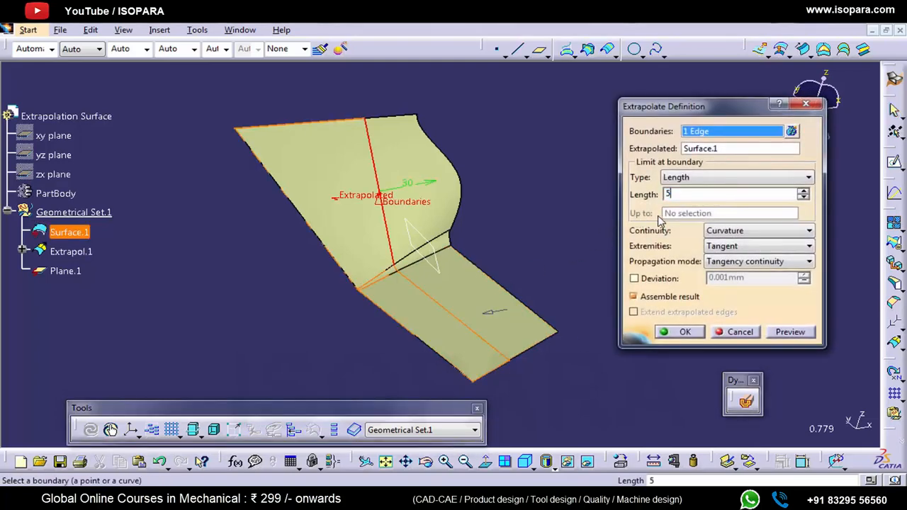
pyautogui.click(742, 261)
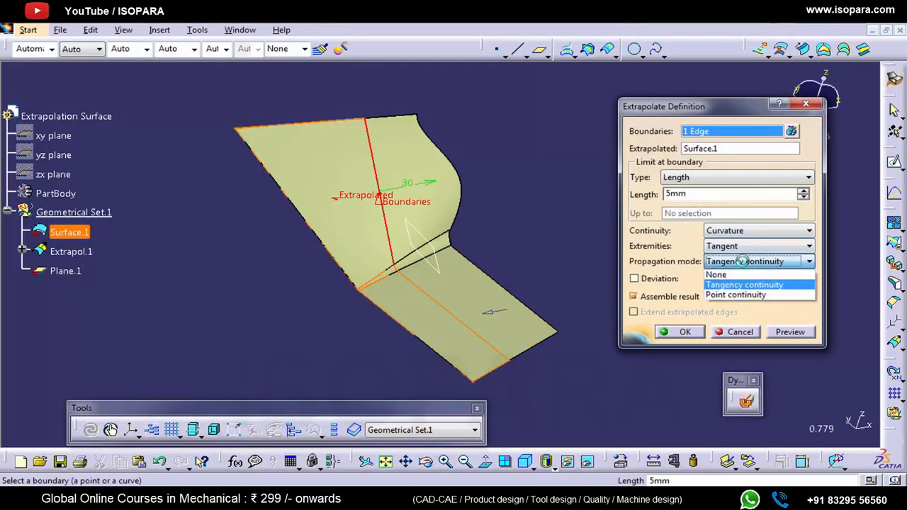
pyautogui.click(734, 294)
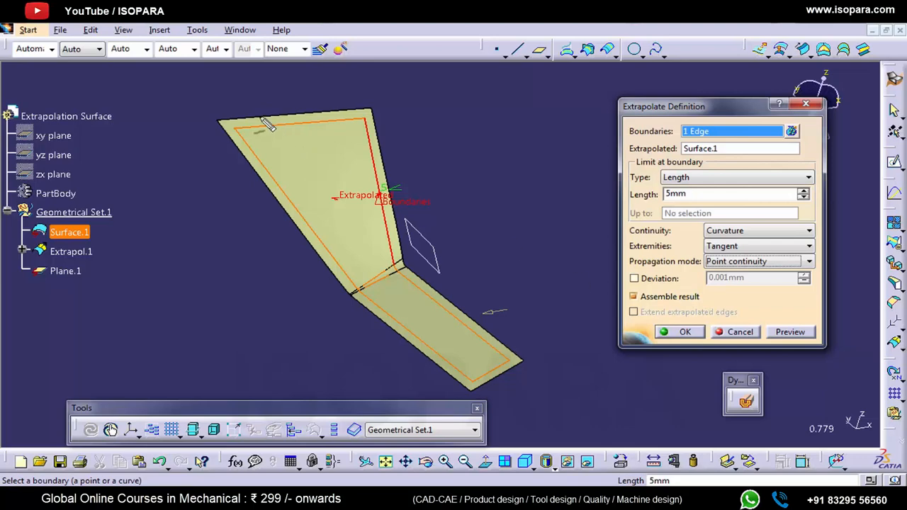
pyautogui.moveTo(365, 122)
pyautogui.mouseDown()
pyautogui.moveTo(391, 273)
pyautogui.moveTo(512, 360)
pyautogui.moveTo(486, 383)
pyautogui.moveTo(377, 305)
pyautogui.moveTo(238, 132)
pyautogui.mouseUp()
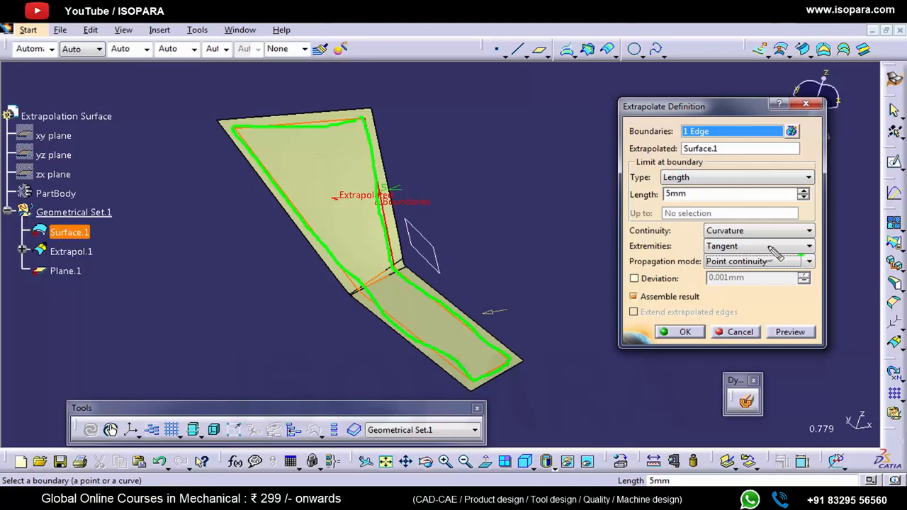
pyautogui.moveTo(779, 250)
pyautogui.mouseDown()
pyautogui.moveTo(697, 257)
pyautogui.moveTo(813, 248)
pyautogui.mouseUp()
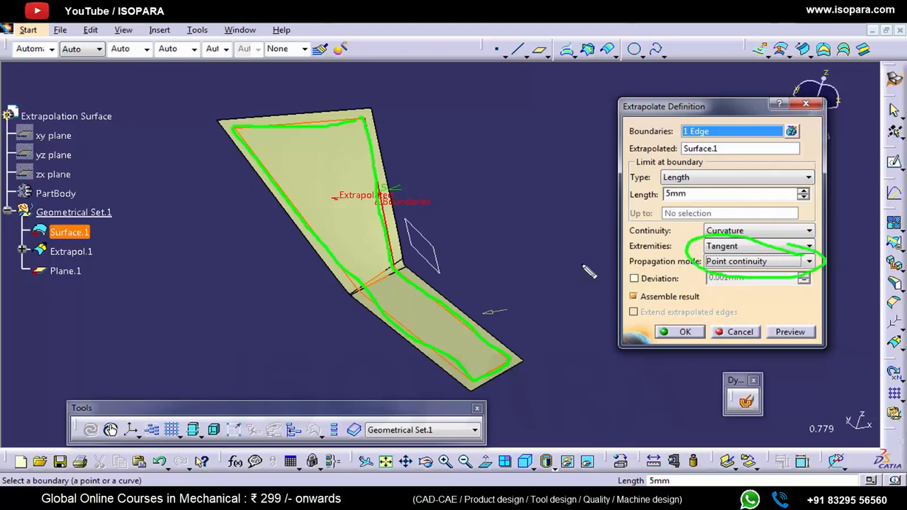
pyautogui.press('Escape')
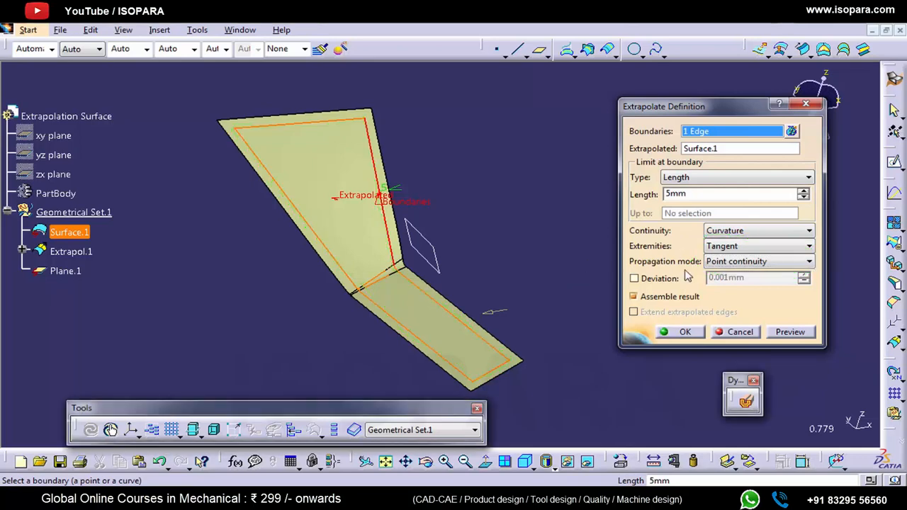
pyautogui.click(695, 332)
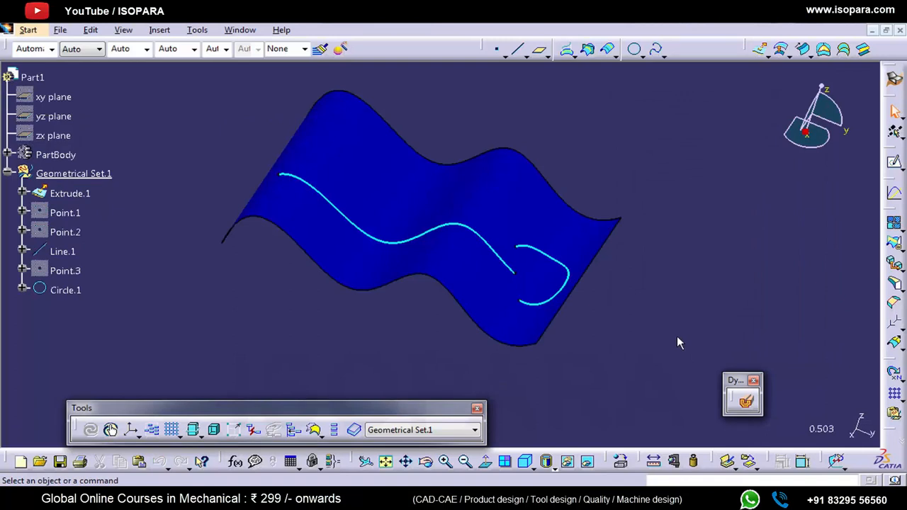
# - Start an Extrapolate of Line.1 on the wavy surface, using its end vertex beside the open arc as the boundary
pyautogui.click(894, 342)
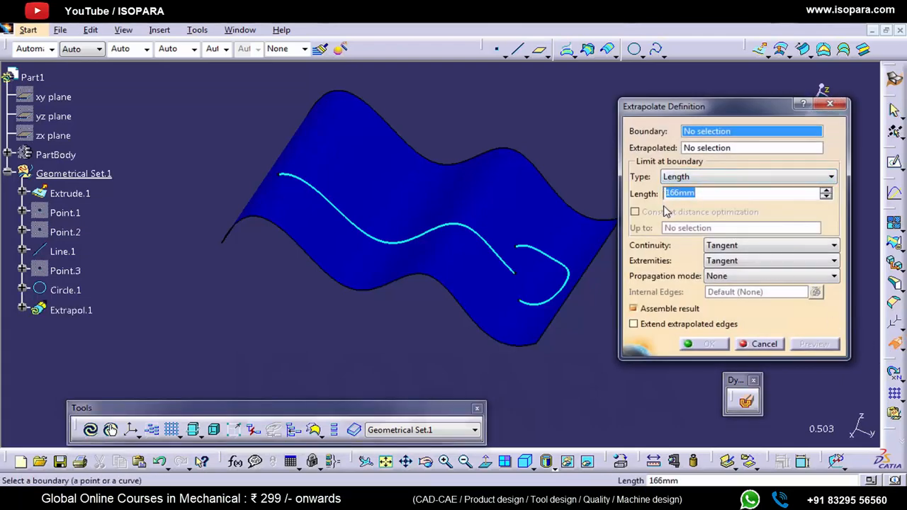
pyautogui.moveTo(405, 294)
pyautogui.mouseDown(button='middle')
pyautogui.moveTo(410, 333)
pyautogui.moveTo(516, 330)
pyautogui.moveTo(432, 266)
pyautogui.moveTo(425, 219)
pyautogui.mouseUp(button='middle')
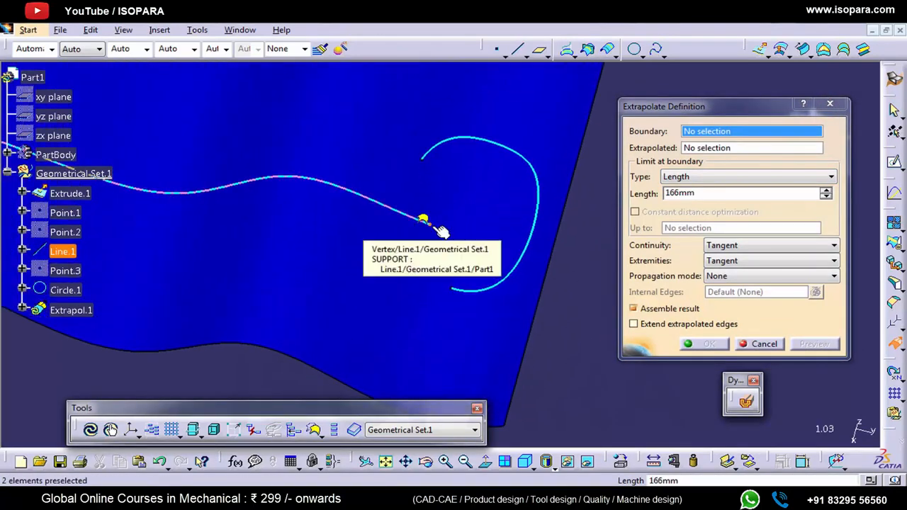
pyautogui.click(425, 220)
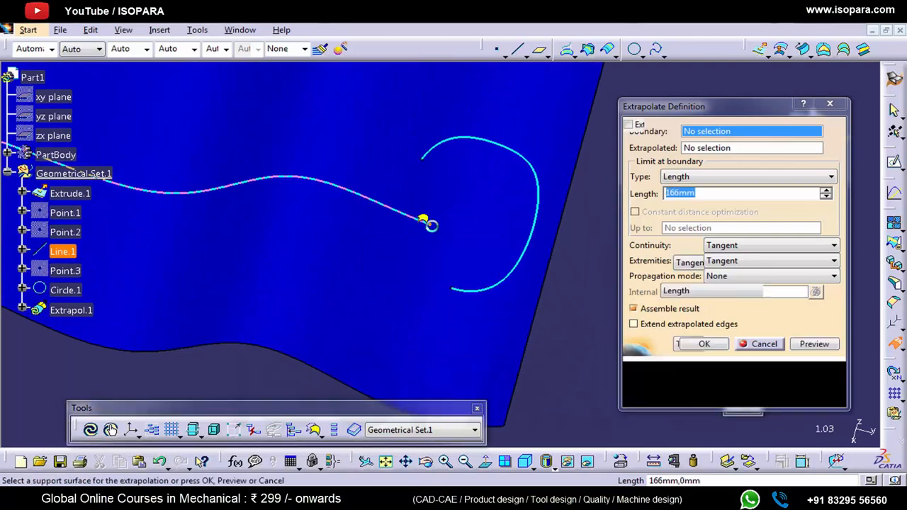
pyautogui.click(709, 148)
pyautogui.moveTo(297, 229); pyautogui.dragTo(347, 278, button='middle')
pyautogui.moveTo(408, 309); pyautogui.dragTo(457, 304, button='middle')
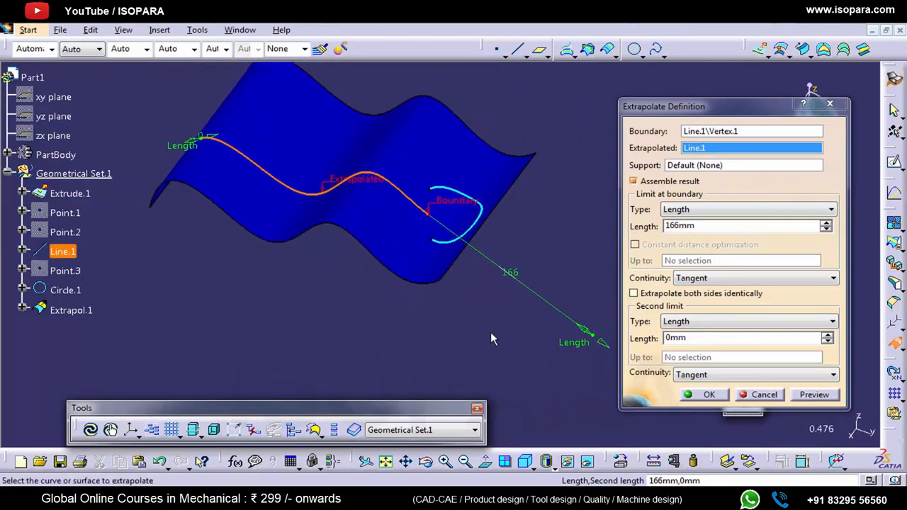
# - Set Line.1's extrapolation to 23 mm at the boundary and 16 mm at the second limit, and turn on Extrapolate both sides identically
pyautogui.moveTo(585, 337); pyautogui.dragTo(429, 241)
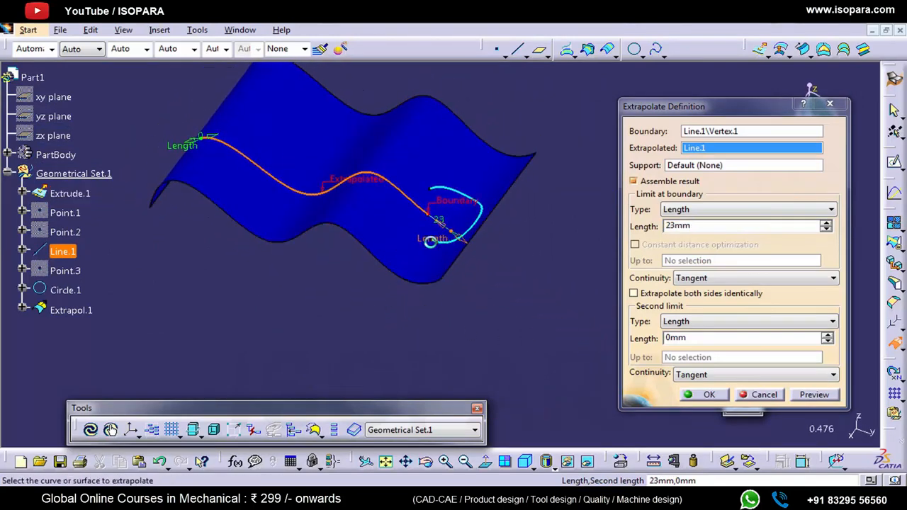
pyautogui.moveTo(428, 293); pyautogui.dragTo(459, 186, button='middle')
pyautogui.moveTo(448, 226); pyautogui.dragTo(551, 320, button='middle')
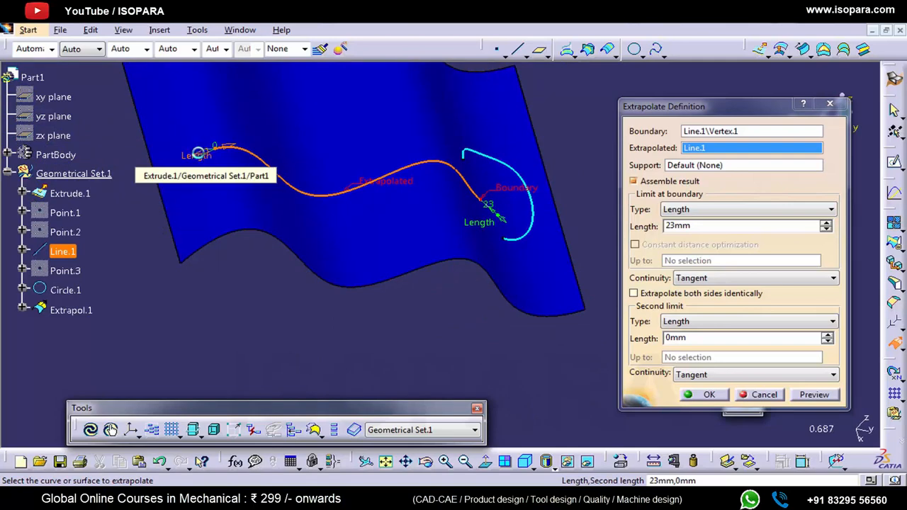
pyautogui.moveTo(204, 149); pyautogui.dragTo(180, 172)
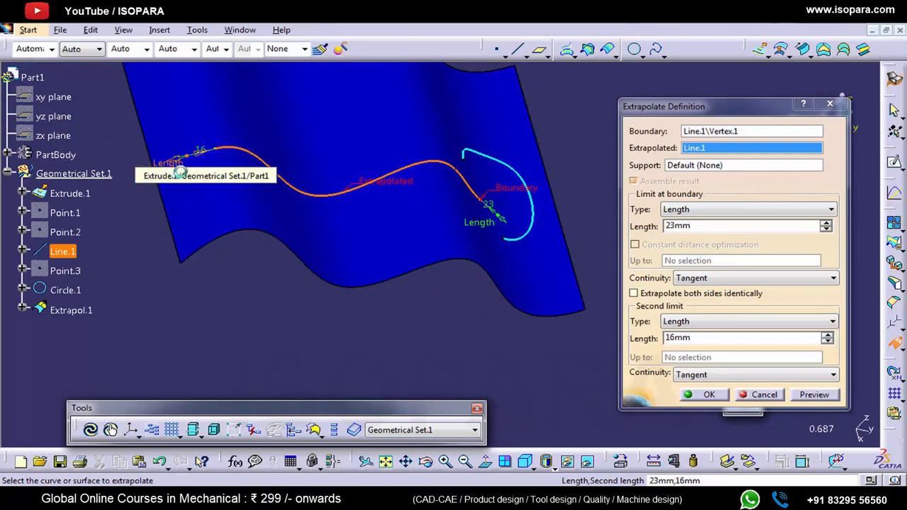
pyautogui.moveTo(380, 268); pyautogui.dragTo(402, 263, button='middle')
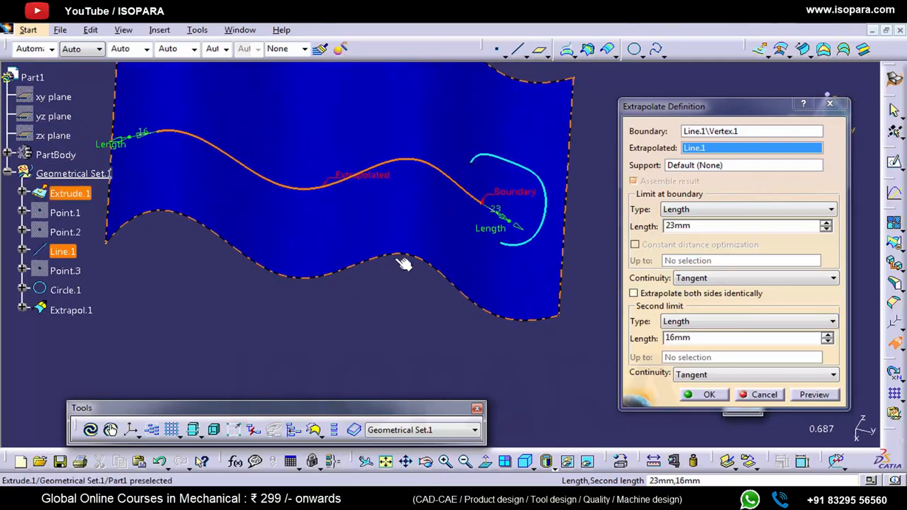
pyautogui.click(656, 295)
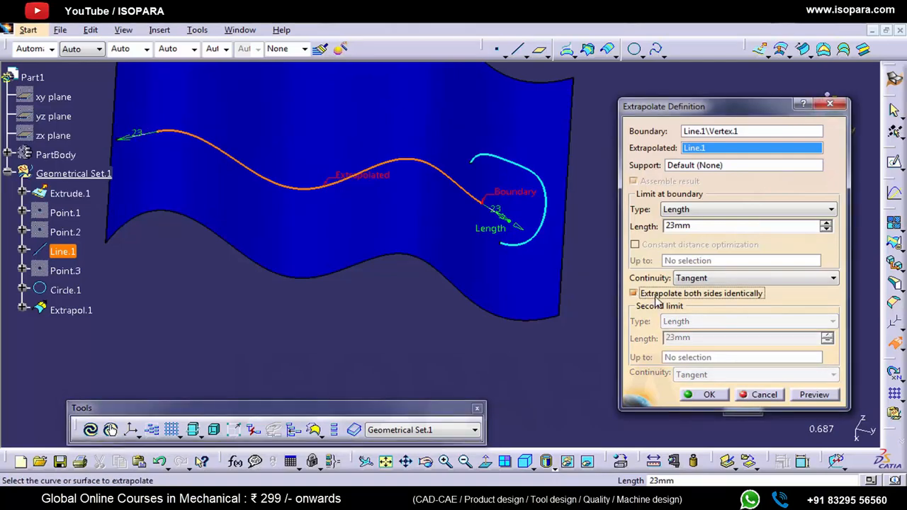
# - Turn off Extrapolate both sides identically, keep Tangent continuity at the boundary, and set the second limit's length to 4 mm
pyautogui.click(656, 296)
pyautogui.click(692, 280)
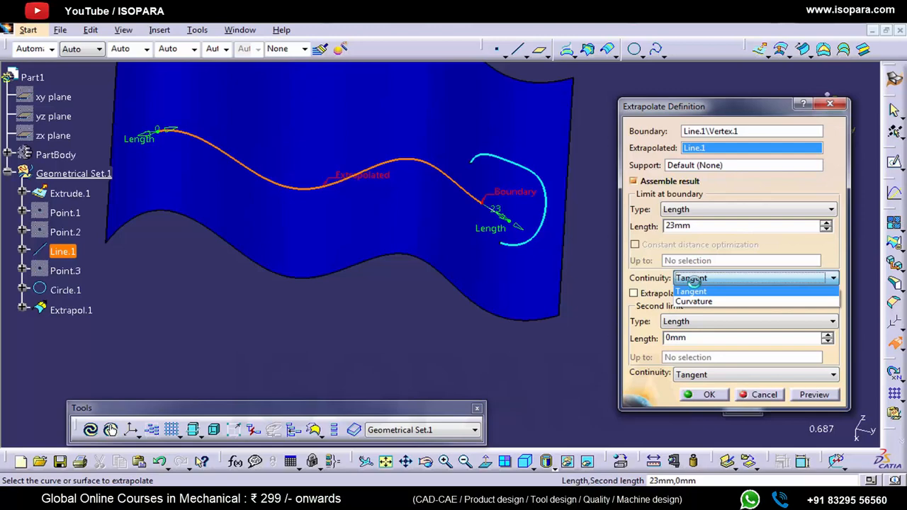
pyautogui.click(690, 291)
pyautogui.moveTo(424, 307); pyautogui.dragTo(392, 291, button='middle')
pyautogui.moveTo(480, 301); pyautogui.dragTo(531, 325, button='middle')
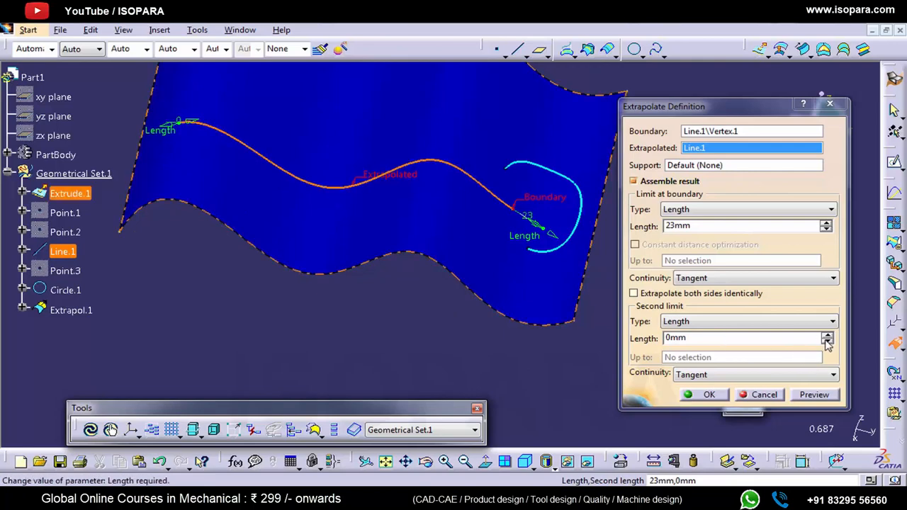
pyautogui.click(826, 335)
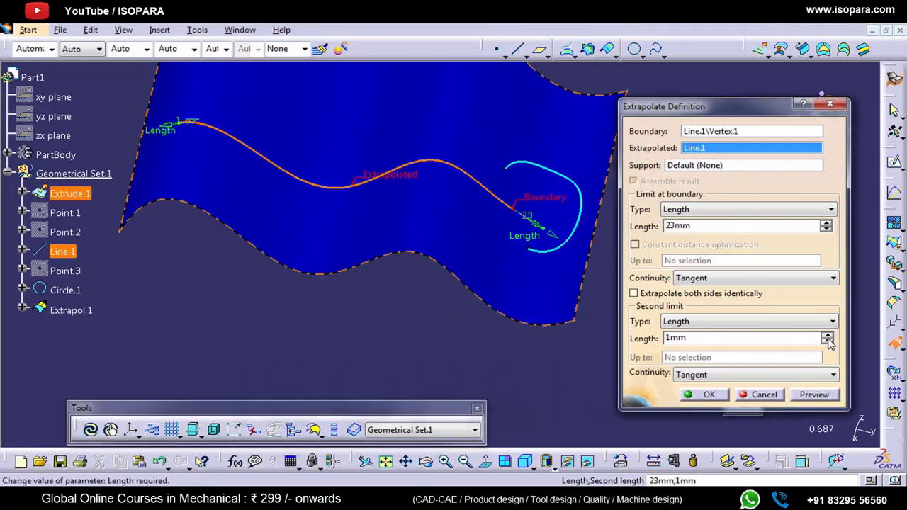
pyautogui.click(826, 336)
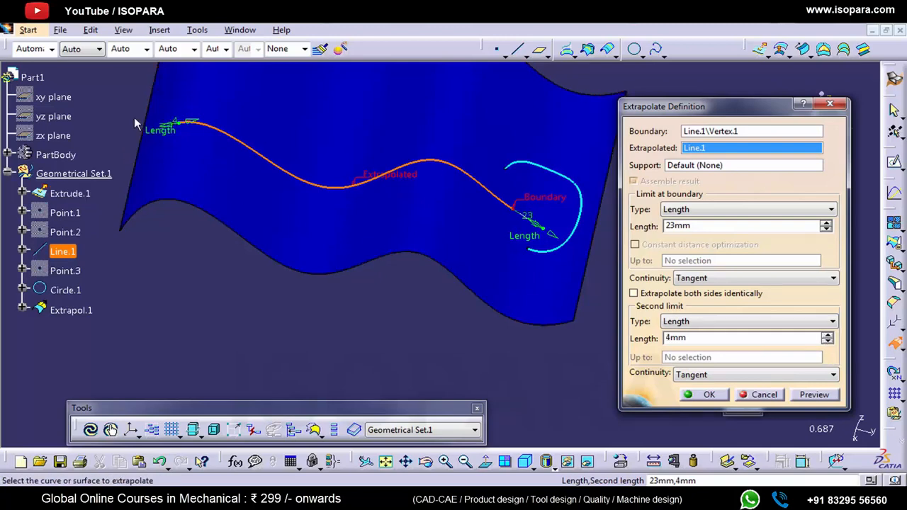
pyautogui.moveTo(169, 128)
pyautogui.mouseDown()
pyautogui.moveTo(140, 132)
pyautogui.moveTo(167, 128)
pyautogui.mouseUp()
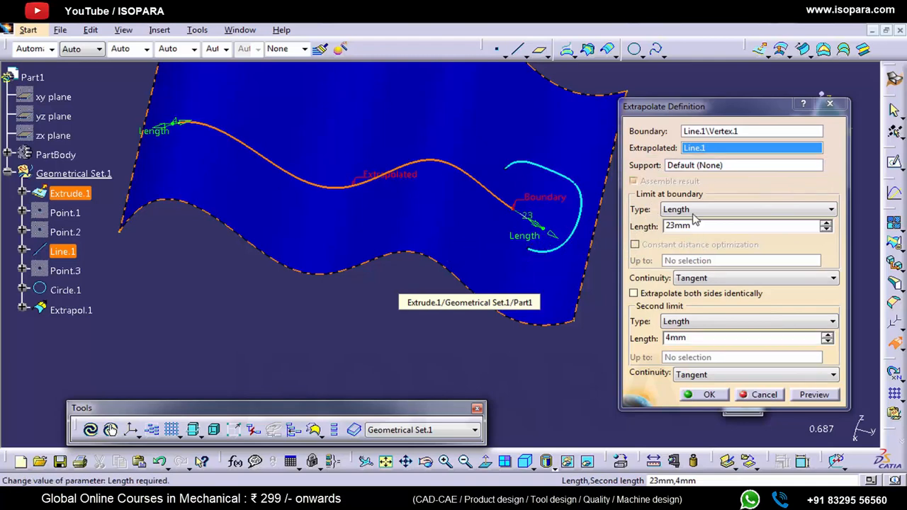
# - Try Extrude.1 as the support surface for the Line.1 extrapolation and inspect the previewed curve at the boundary
pyautogui.moveTo(525, 273); pyautogui.dragTo(492, 181, button='middle')
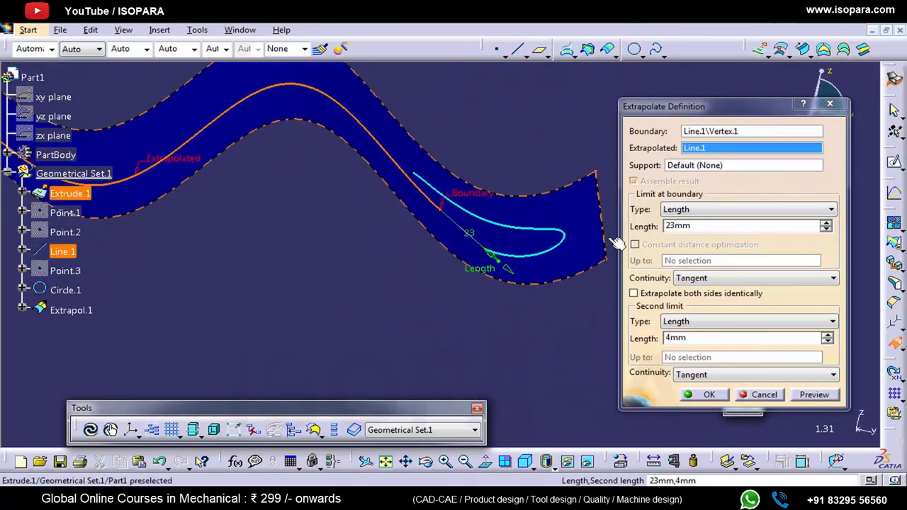
pyautogui.click(702, 167)
pyautogui.click(443, 234)
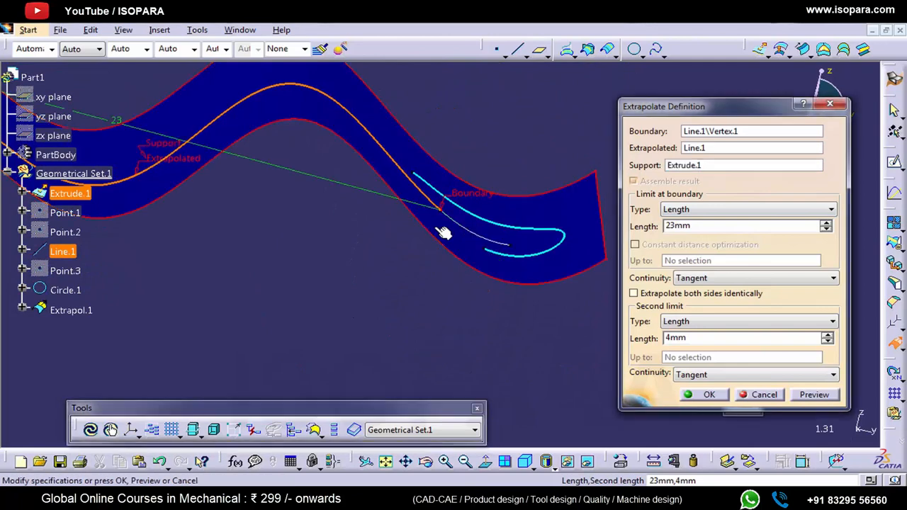
pyautogui.moveTo(425, 243); pyautogui.dragTo(415, 279, button='middle')
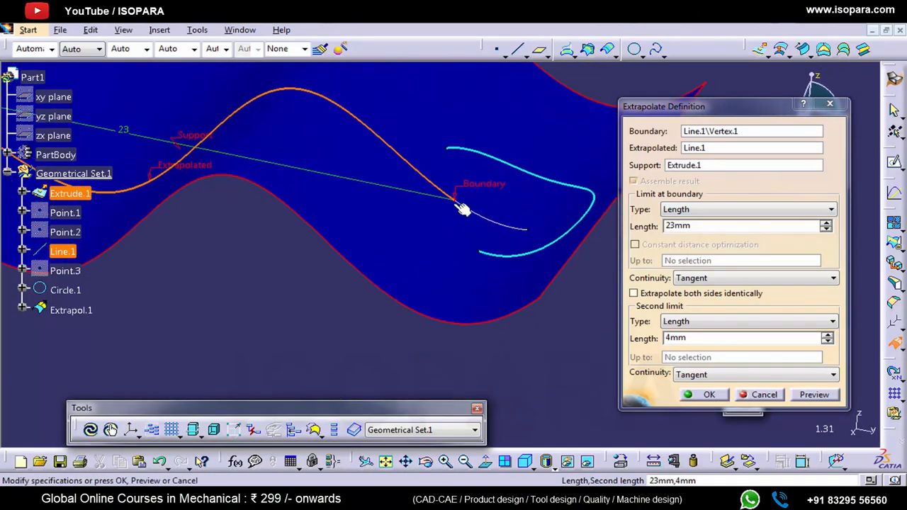
pyautogui.moveTo(468, 226)
pyautogui.mouseDown(button='middle')
pyautogui.moveTo(469, 303)
pyautogui.moveTo(505, 279)
pyautogui.moveTo(457, 230)
pyautogui.mouseUp(button='middle')
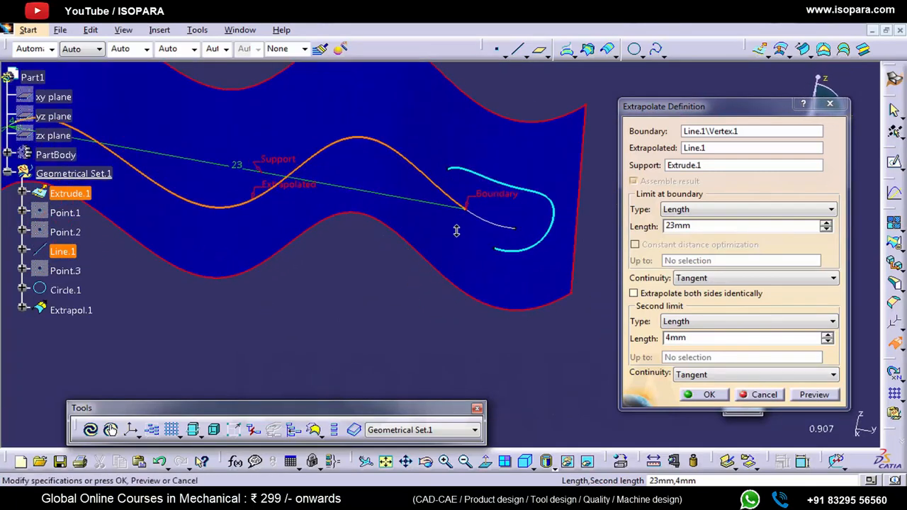
# - Clear the extrapolation's support, set its length at the boundary to 30 mm, and create the extrapolated Line.1
pyautogui.rightClick(685, 165)
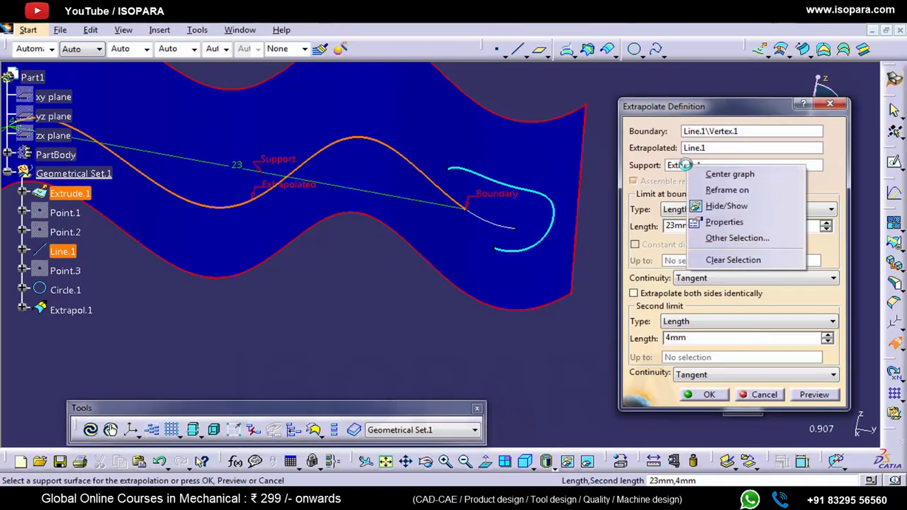
pyautogui.click(718, 261)
pyautogui.moveTo(461, 313); pyautogui.dragTo(477, 245, button='middle')
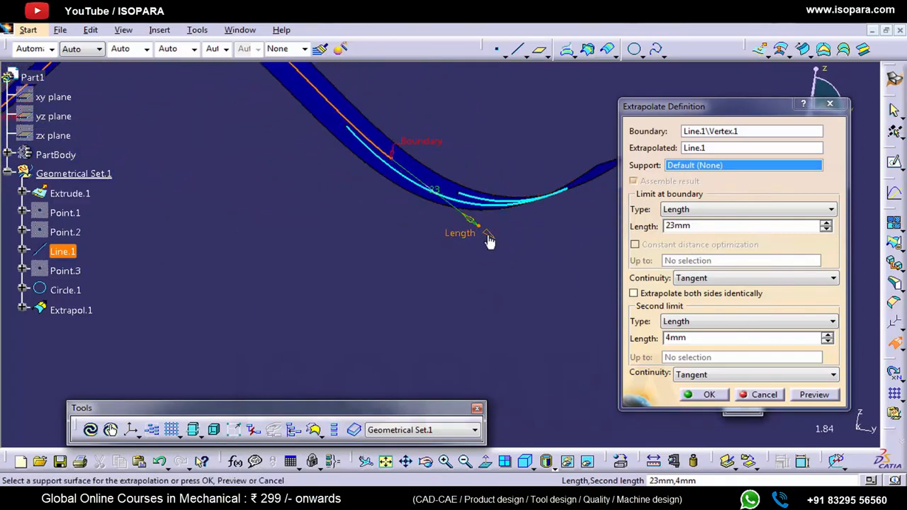
pyautogui.moveTo(488, 241); pyautogui.dragTo(512, 250)
pyautogui.moveTo(513, 250); pyautogui.dragTo(441, 232, button='middle')
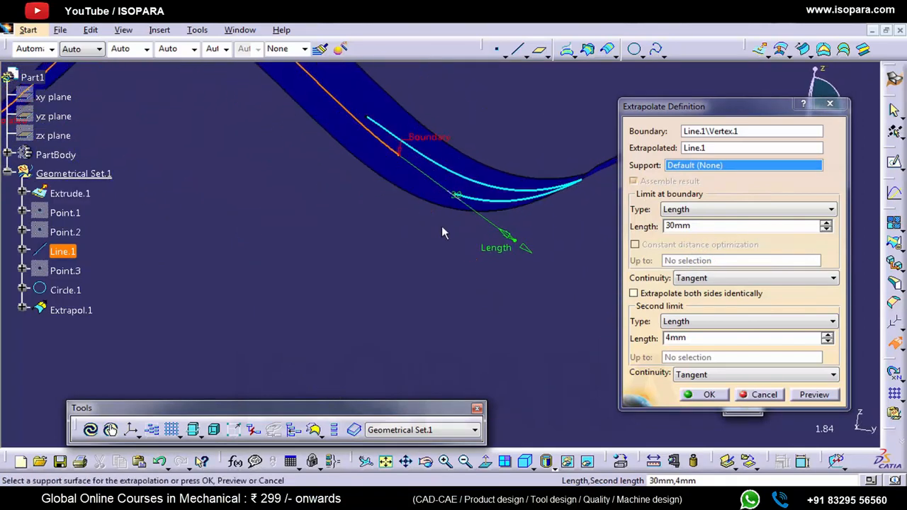
pyautogui.click(710, 394)
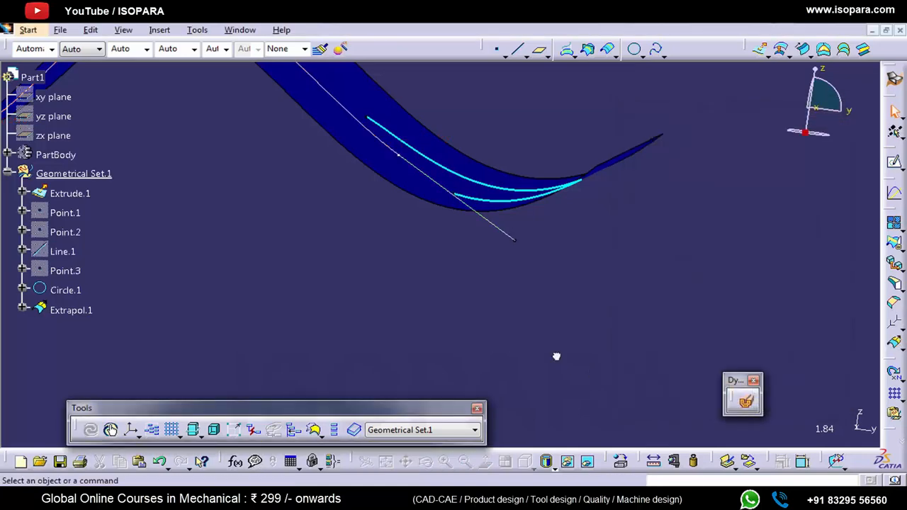
# - Edit the Line.1 extrapolation to use Extrude.1 as its support surface
pyautogui.doubleClick(504, 239)
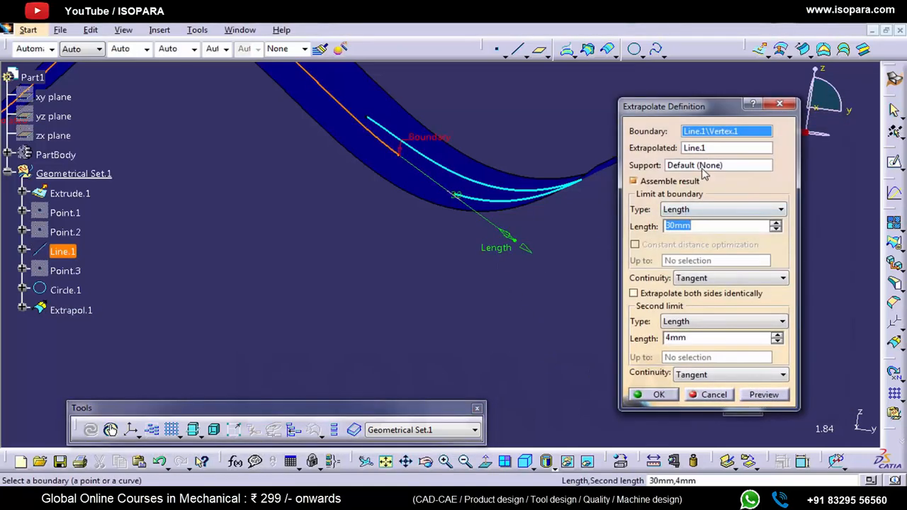
pyautogui.click(471, 175)
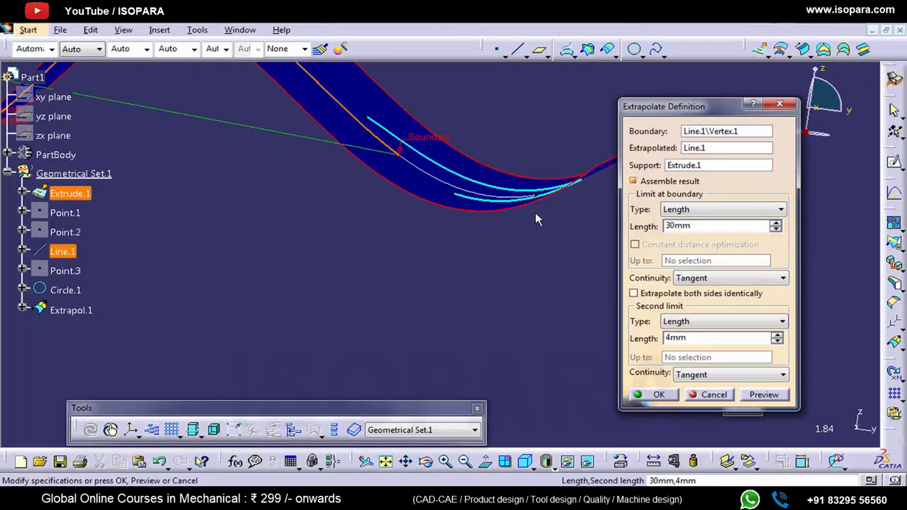
pyautogui.moveTo(466, 207); pyautogui.dragTo(427, 211, button='middle')
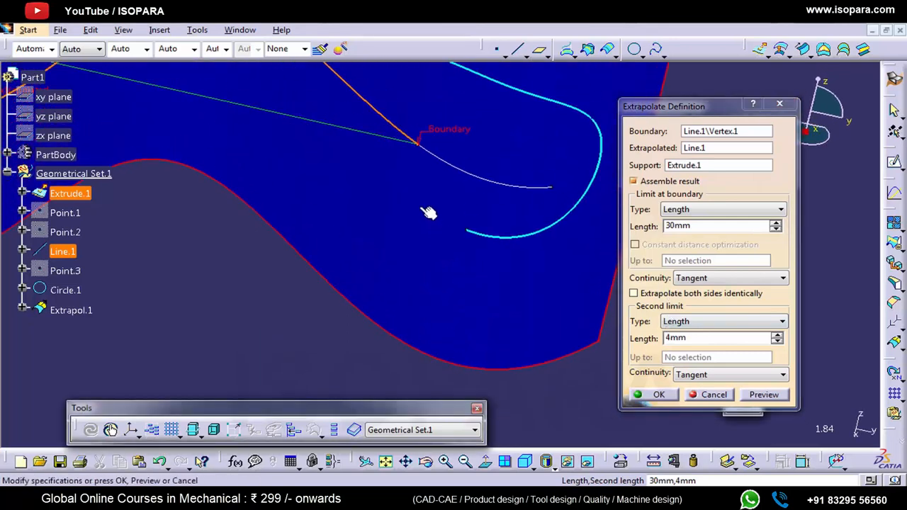
pyautogui.click(659, 396)
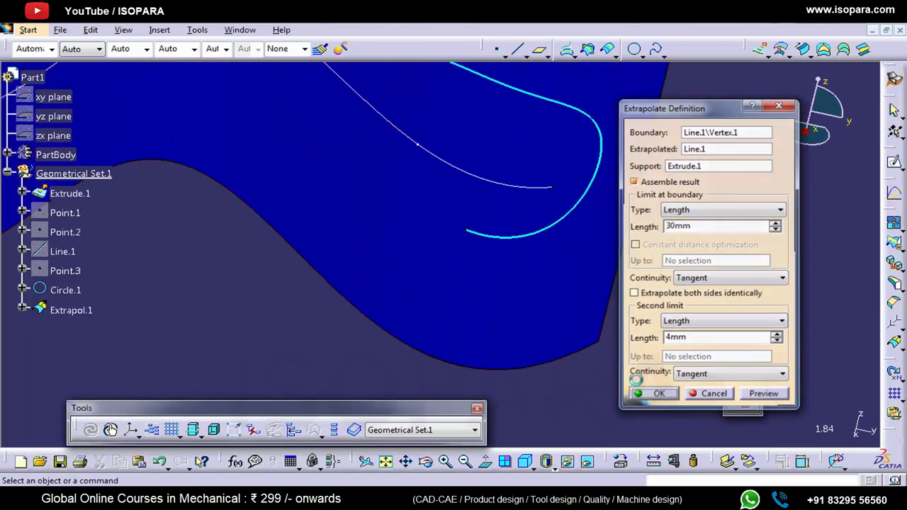
# - Extrapolate Circle.1 by 30 mm from its lower end vertex with no support, setting the second limit's length to 0 mm
pyautogui.moveTo(496, 303); pyautogui.dragTo(638, 289, button='middle')
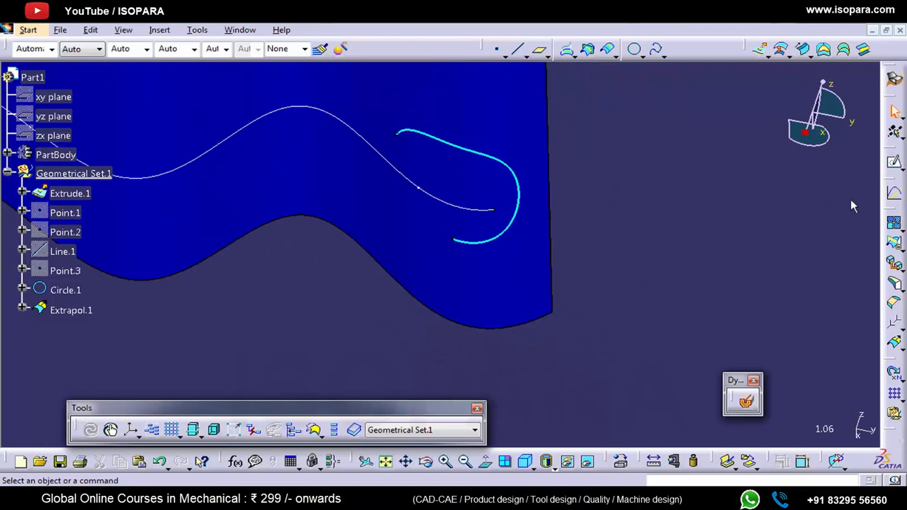
pyautogui.click(894, 342)
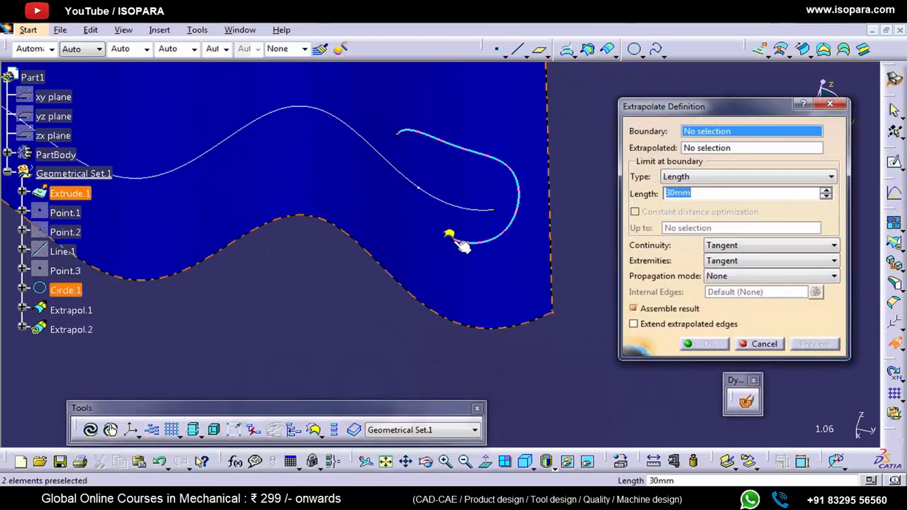
pyautogui.click(459, 242)
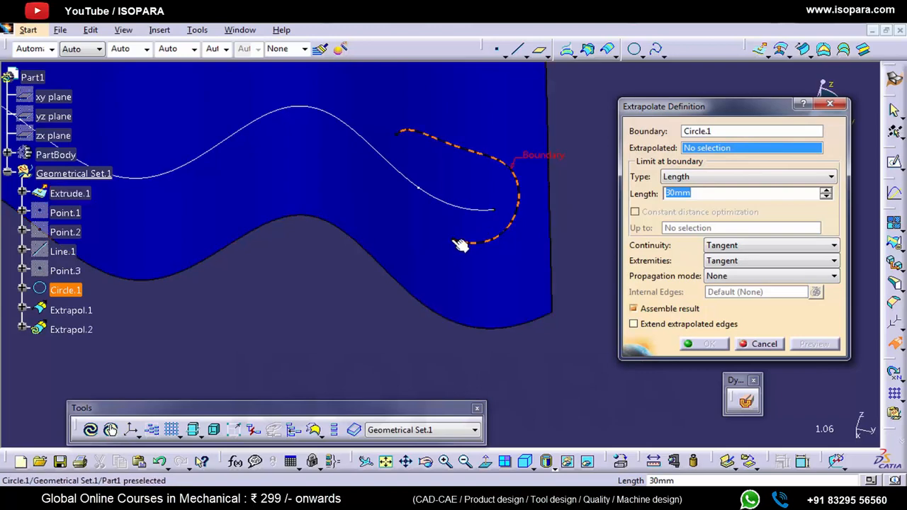
pyautogui.click(510, 227)
pyautogui.moveTo(434, 245)
pyautogui.mouseDown(button='middle')
pyautogui.moveTo(415, 247)
pyautogui.moveTo(439, 393)
pyautogui.moveTo(425, 341)
pyautogui.moveTo(423, 251)
pyautogui.mouseUp(button='middle')
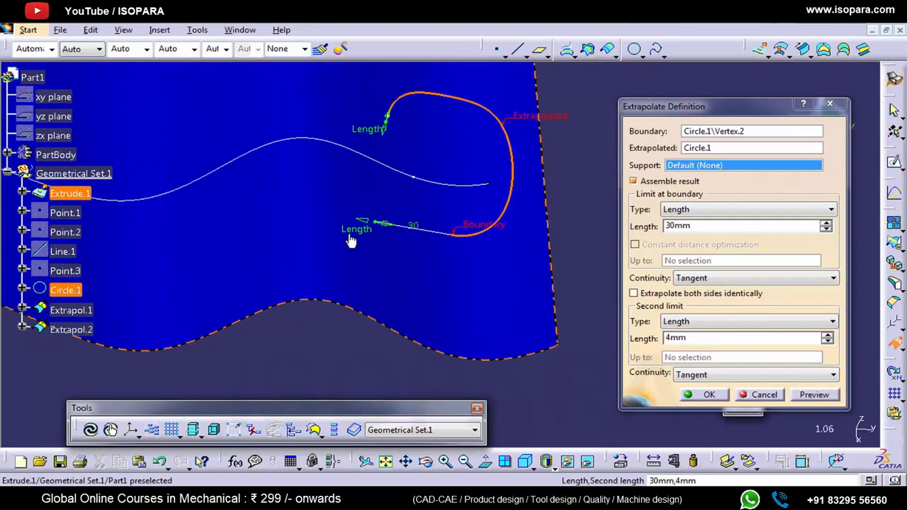
pyautogui.moveTo(703, 338); pyautogui.dragTo(587, 337)
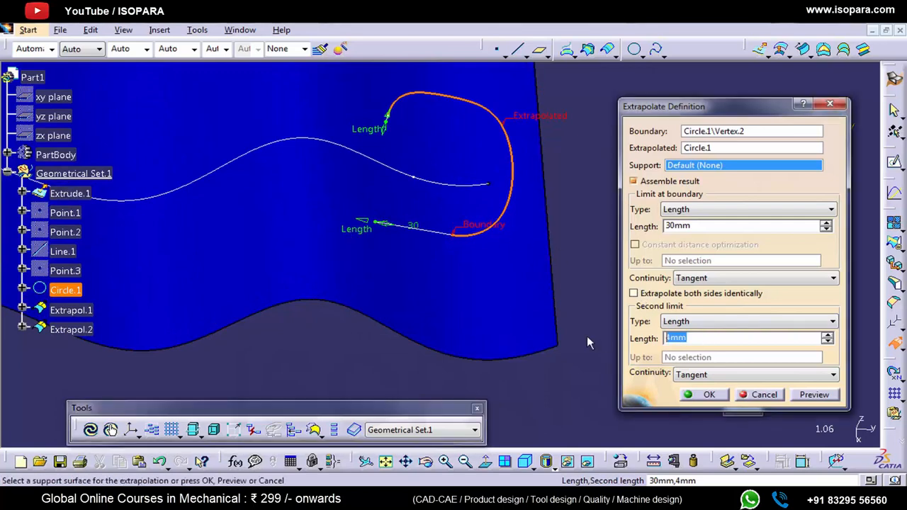
pyautogui.write('0')
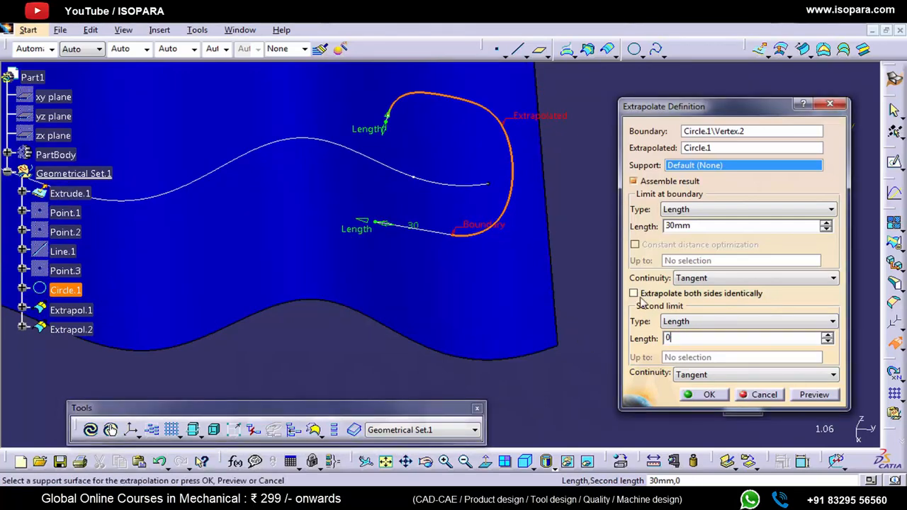
pyautogui.moveTo(557, 234); pyautogui.dragTo(558, 236, button='middle')
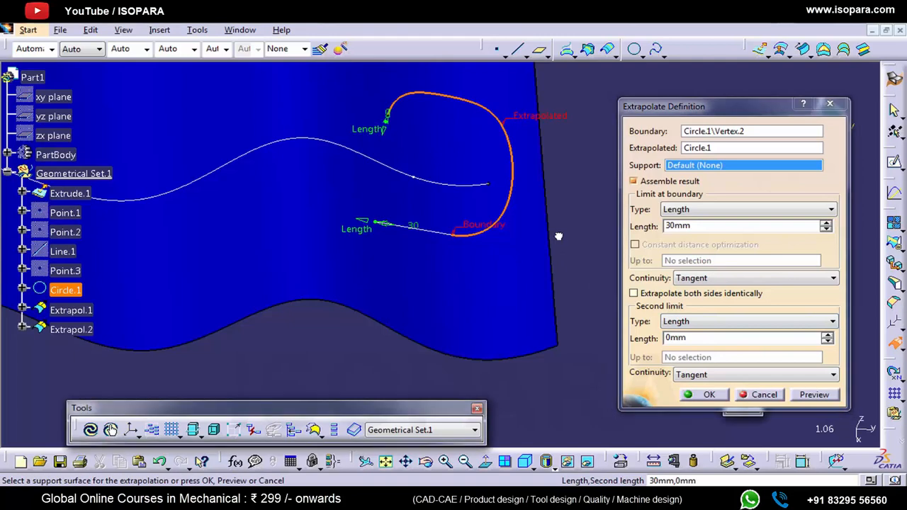
pyautogui.click(684, 394)
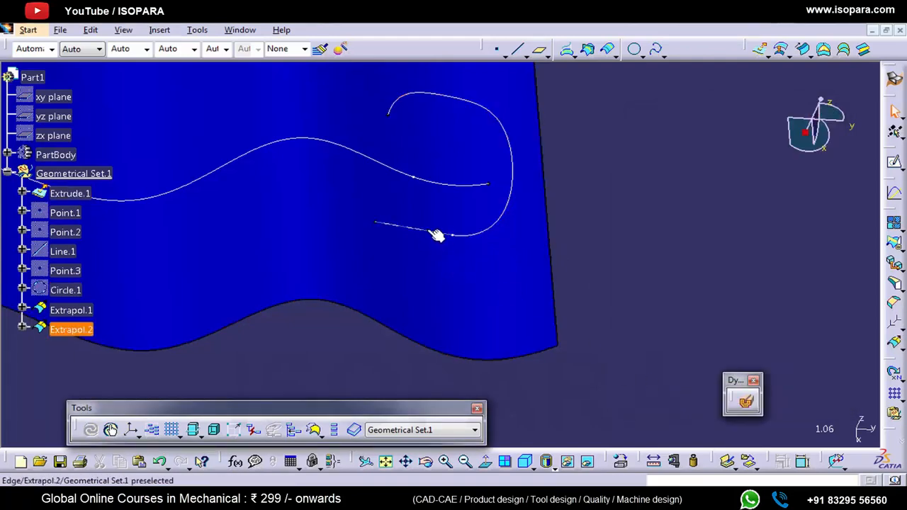
# - Edit the Circle.1 extrapolation to use Curvature continuity at the boundary
pyautogui.doubleClick(456, 238)
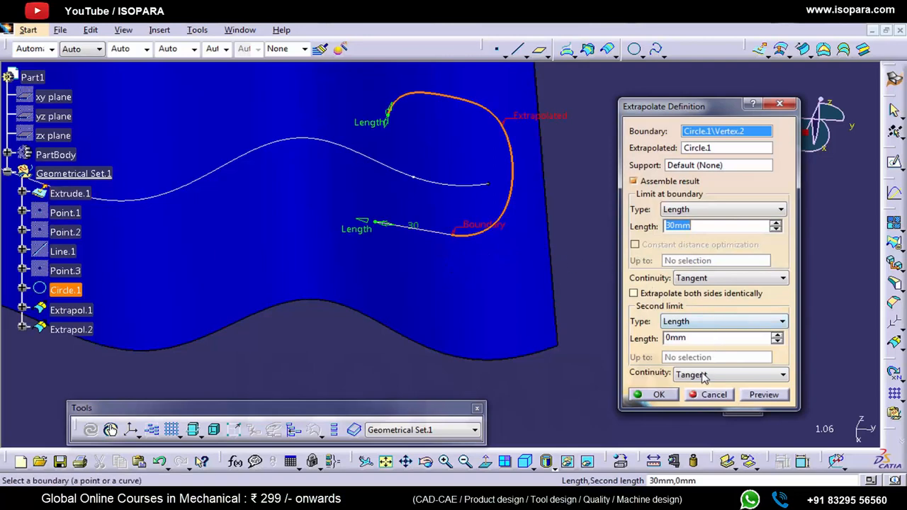
pyautogui.click(700, 280)
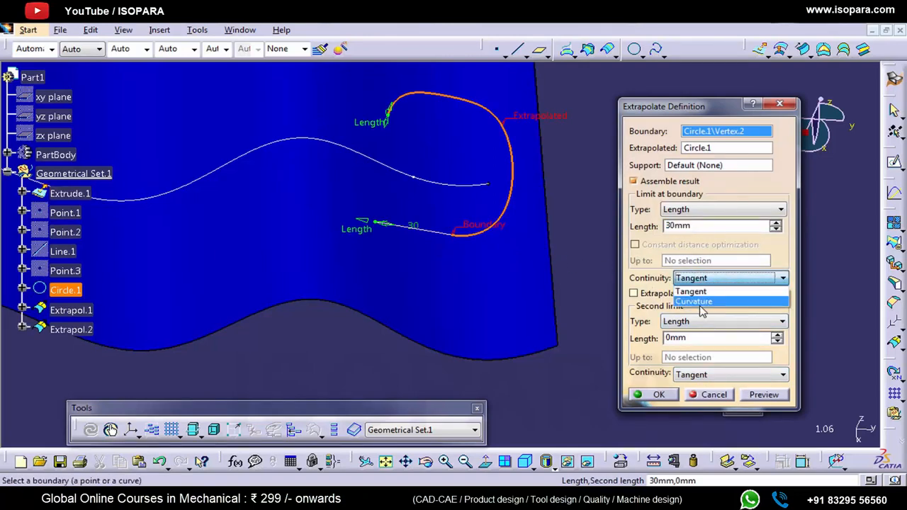
pyautogui.click(700, 304)
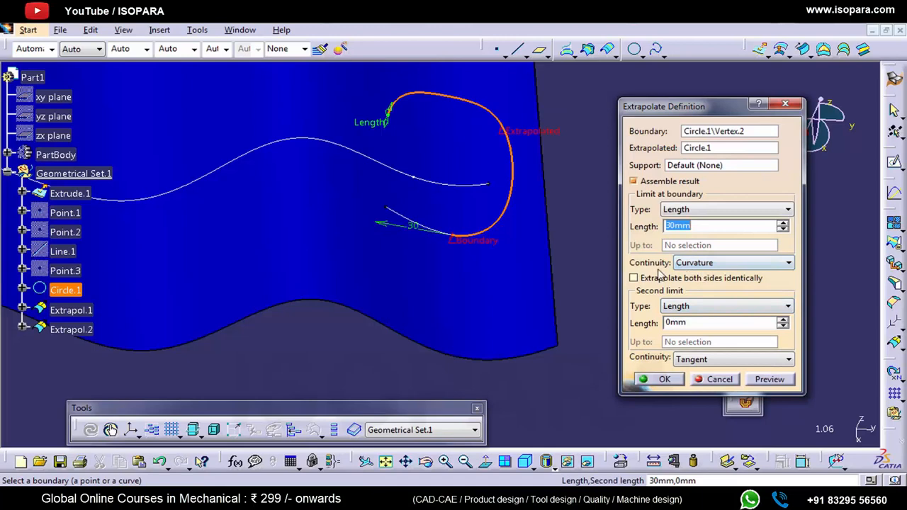
pyautogui.moveTo(626, 250)
pyautogui.mouseDown()
pyautogui.moveTo(641, 268)
pyautogui.moveTo(799, 275)
pyautogui.mouseUp()
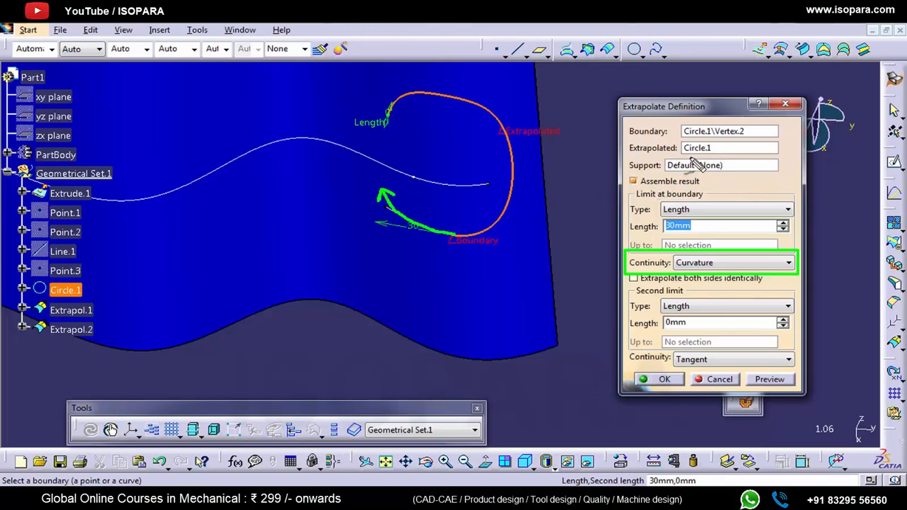
pyautogui.moveTo(682, 155)
pyautogui.mouseDown()
pyautogui.moveTo(701, 141)
pyautogui.moveTo(672, 152)
pyautogui.mouseUp()
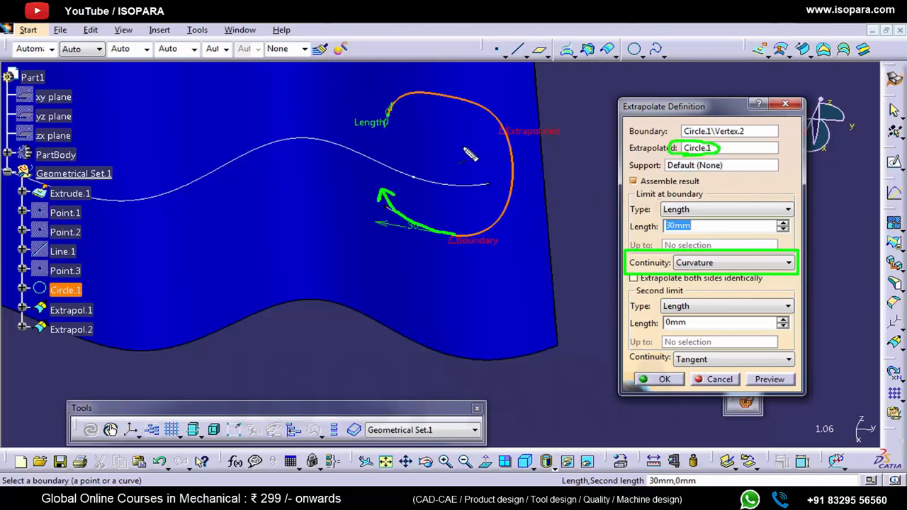
pyautogui.moveTo(464, 112); pyautogui.dragTo(514, 105)
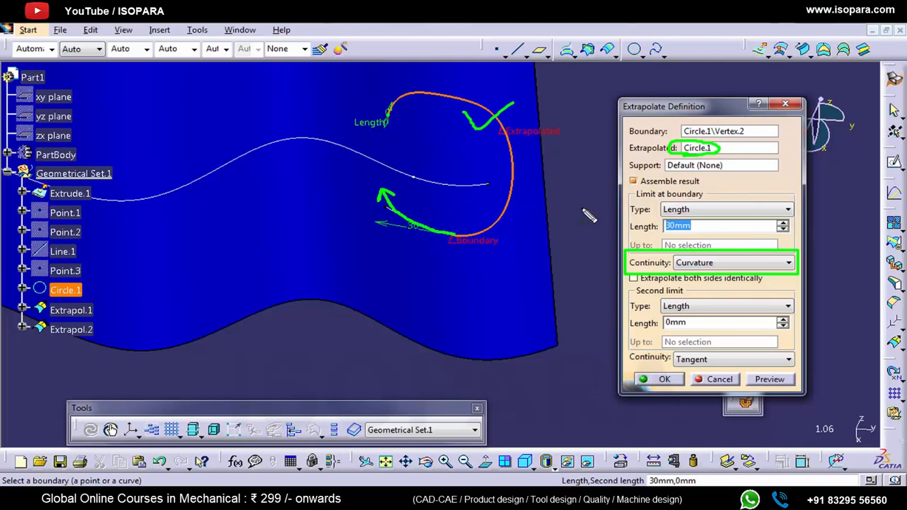
# - Return the Circle.1 extrapolation's continuity at the boundary to Tangent
pyautogui.press('Escape')
pyautogui.click(722, 263)
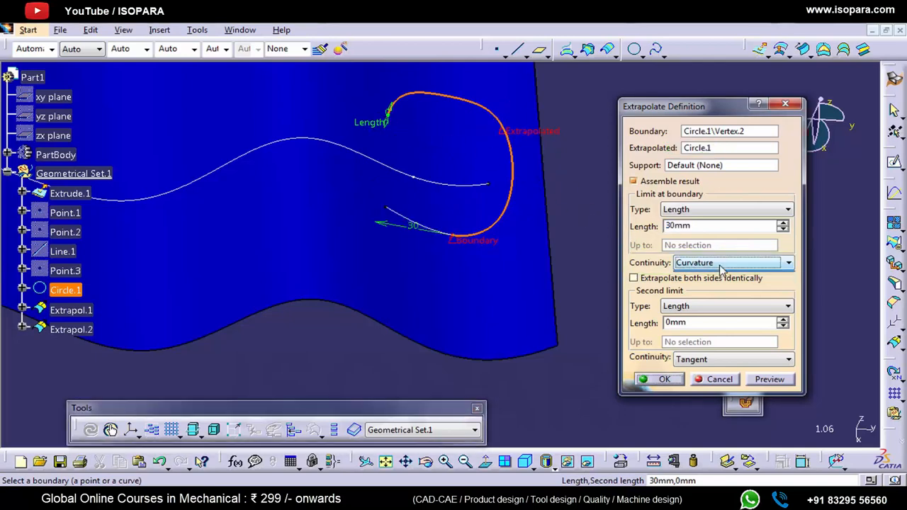
pyautogui.click(691, 276)
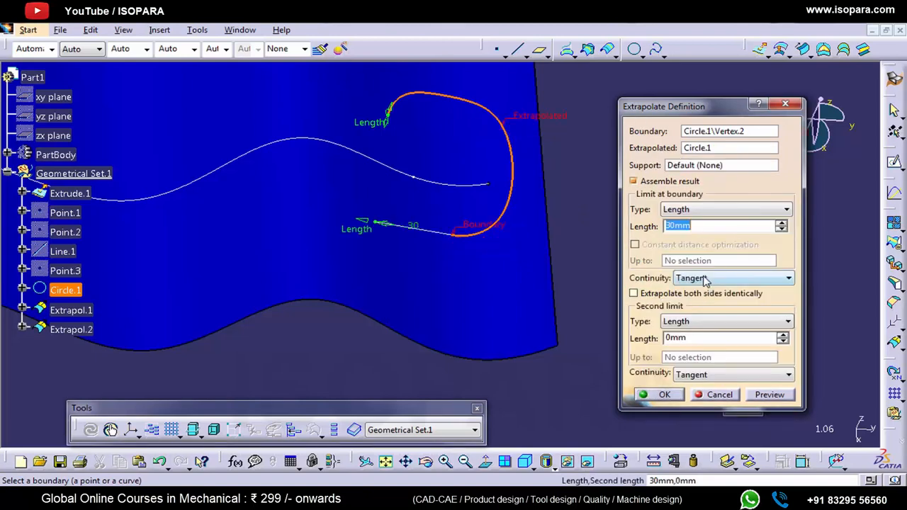
pyautogui.moveTo(382, 230); pyautogui.dragTo(341, 221)
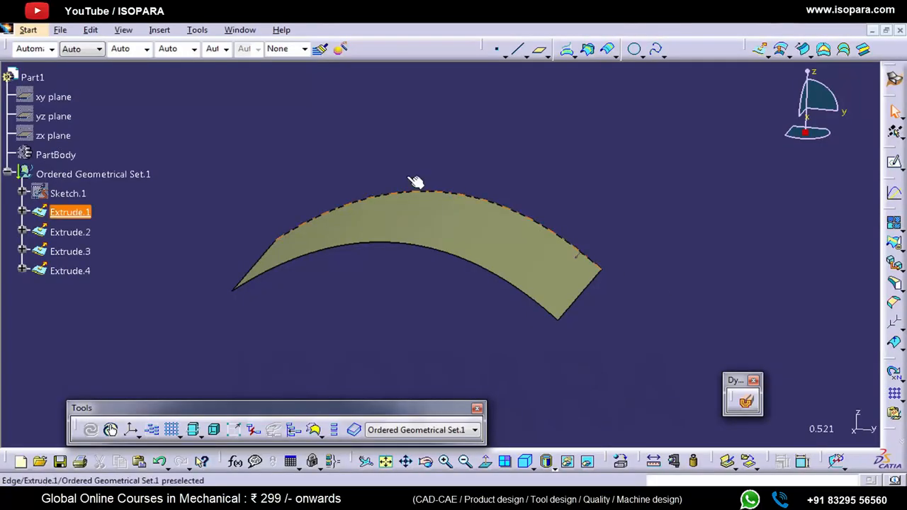
pyautogui.moveTo(461, 269); pyautogui.dragTo(657, 292, button='middle')
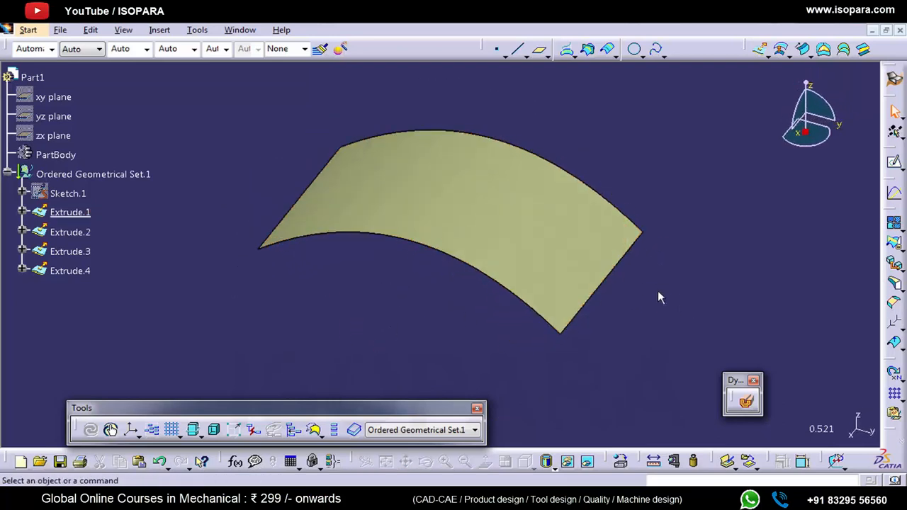
pyautogui.click(895, 345)
pyautogui.moveTo(667, 335); pyautogui.dragTo(573, 352, button='middle')
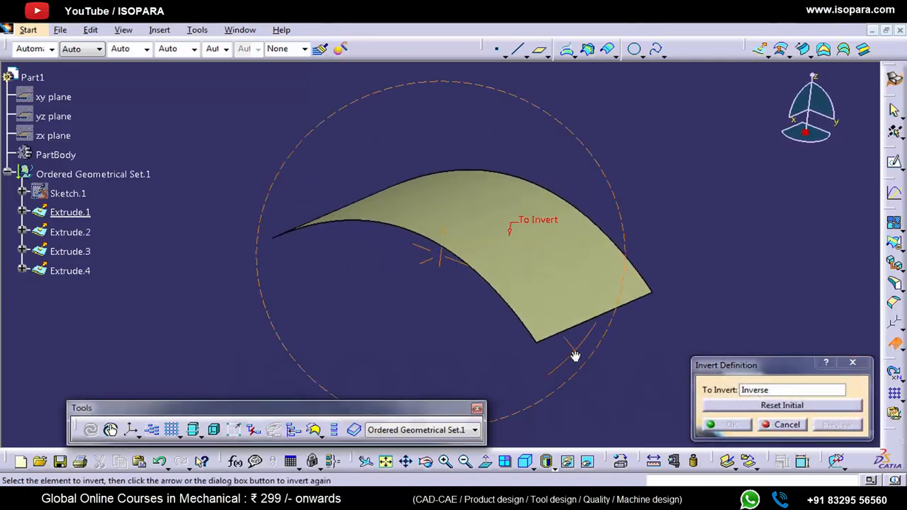
pyautogui.click(504, 252)
pyautogui.moveTo(503, 253); pyautogui.dragTo(439, 264, button='middle')
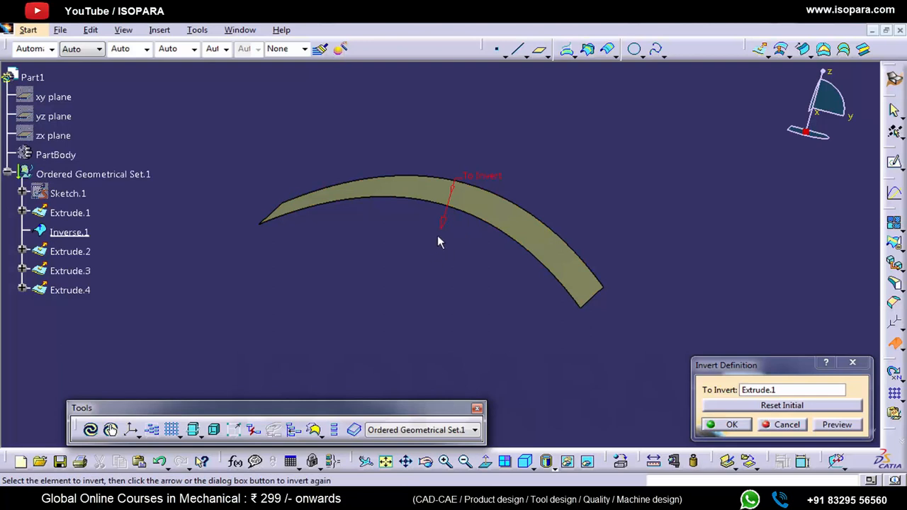
pyautogui.click(772, 426)
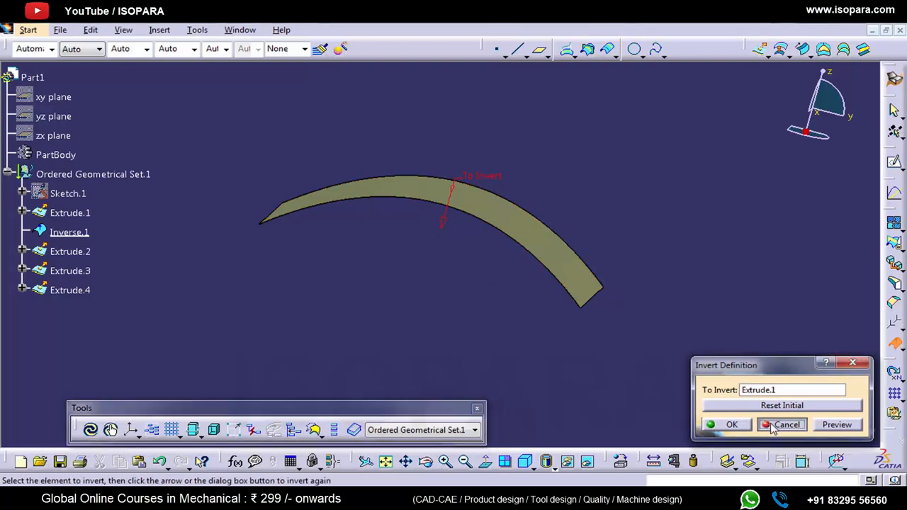
# - Preview a Join of Extrude.1 to examine the surface's normal direction, without creating the join
pyautogui.click(895, 225)
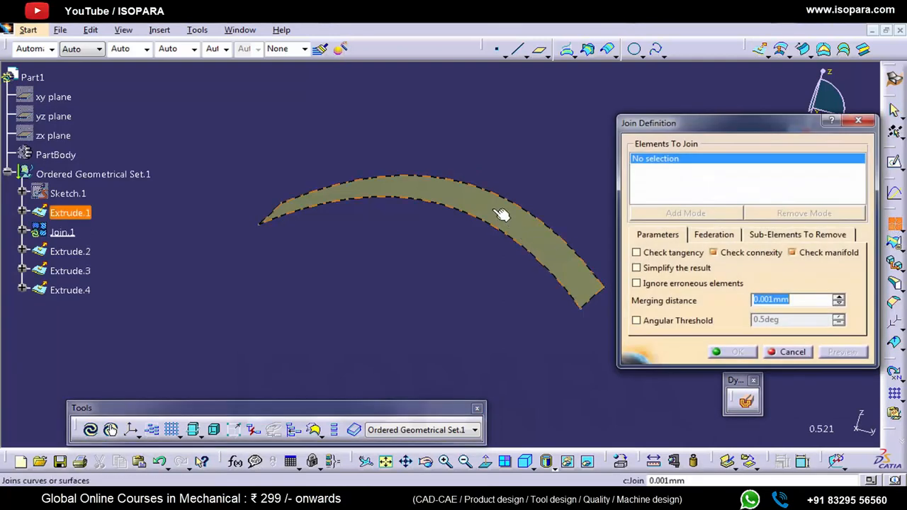
pyautogui.click(500, 215)
pyautogui.click(837, 353)
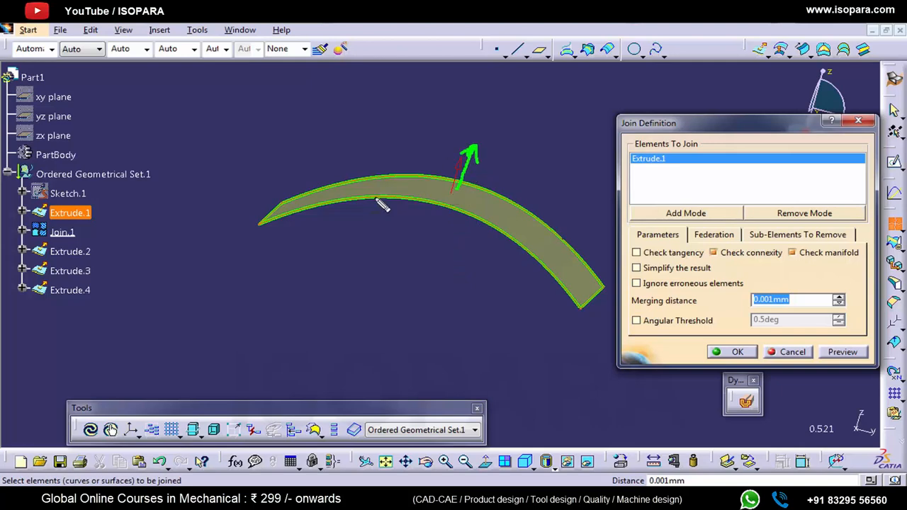
pyautogui.moveTo(492, 207)
pyautogui.mouseDown()
pyautogui.moveTo(520, 137)
pyautogui.moveTo(524, 150)
pyautogui.mouseUp()
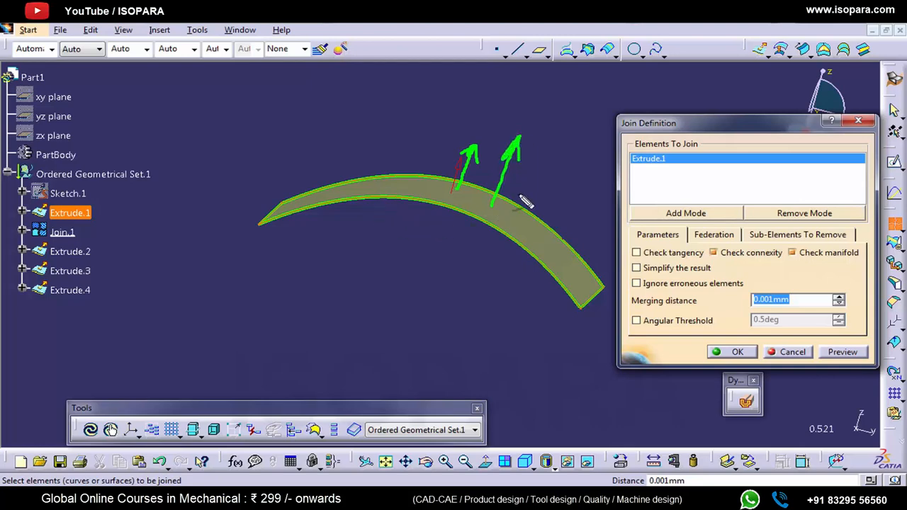
pyautogui.click(791, 353)
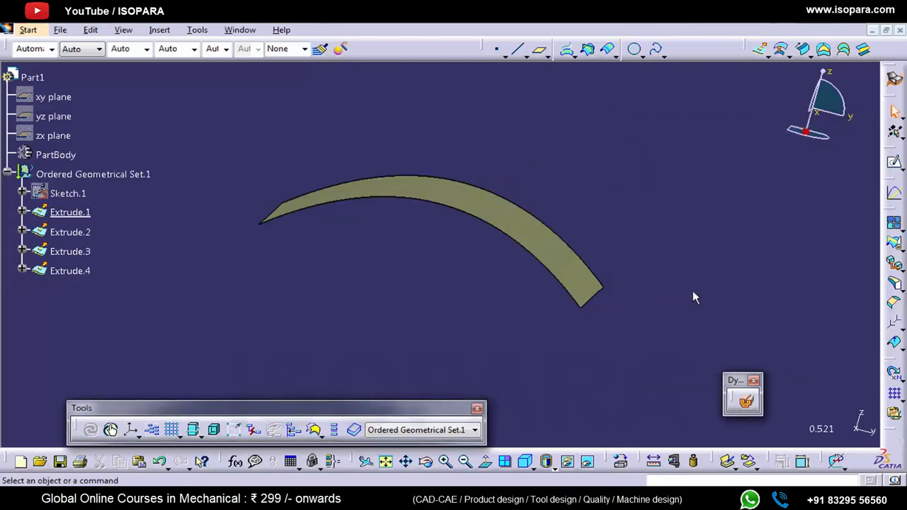
# - Invert the orientation of the Extrude.1 surface so its normal points to the inner side of the curve
pyautogui.click(893, 342)
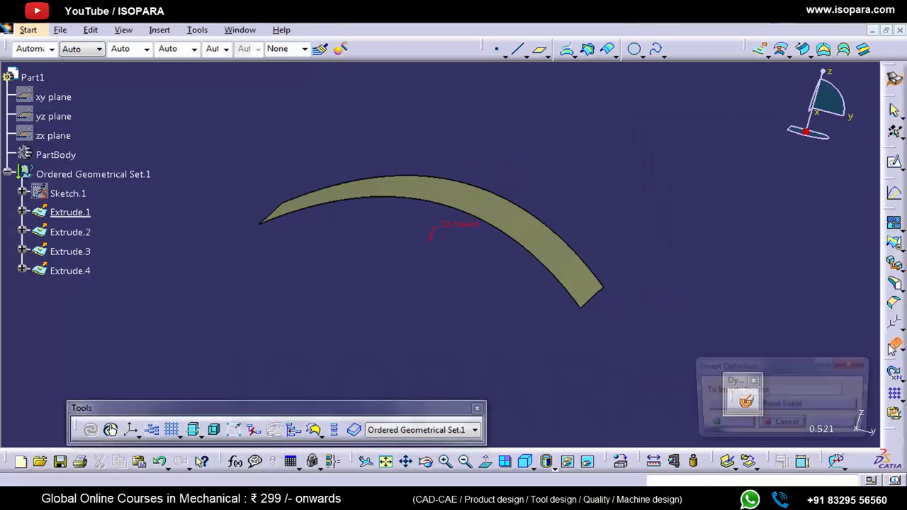
pyautogui.click(531, 233)
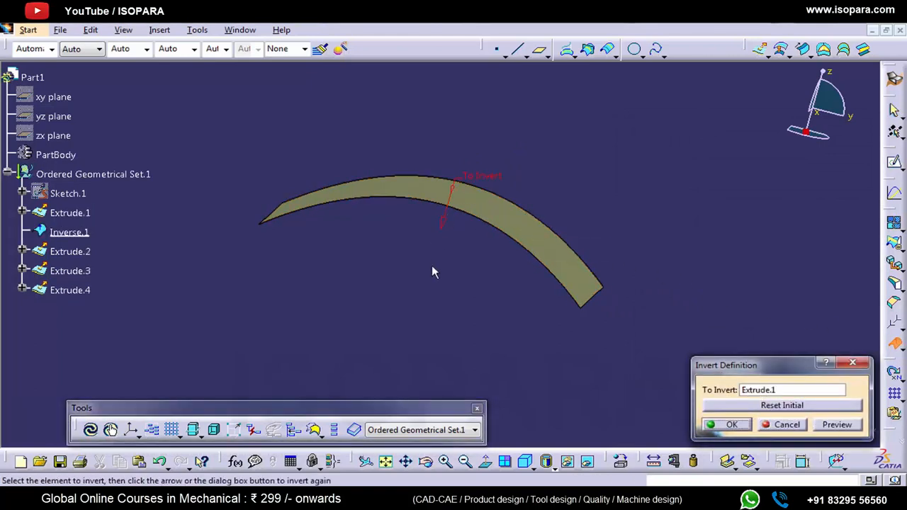
pyautogui.moveTo(466, 192)
pyautogui.mouseDown()
pyautogui.moveTo(459, 245)
pyautogui.moveTo(478, 227)
pyautogui.mouseUp()
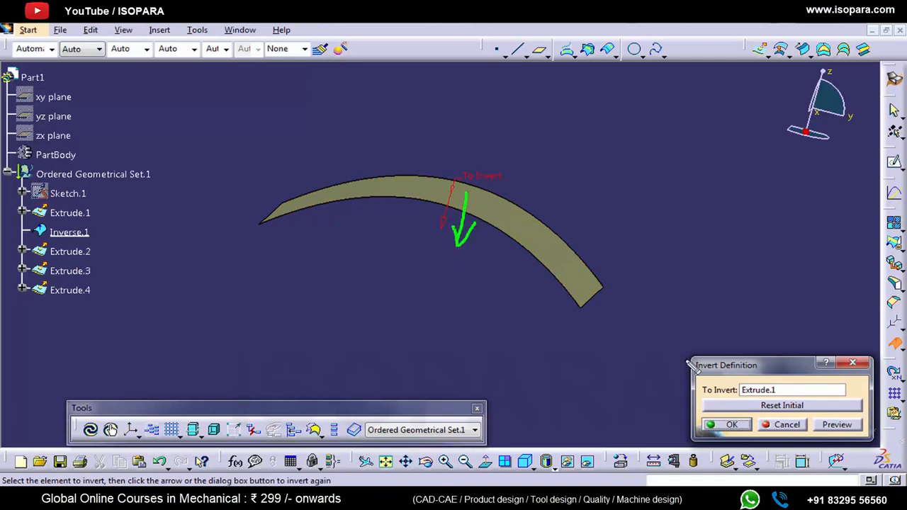
pyautogui.click(735, 424)
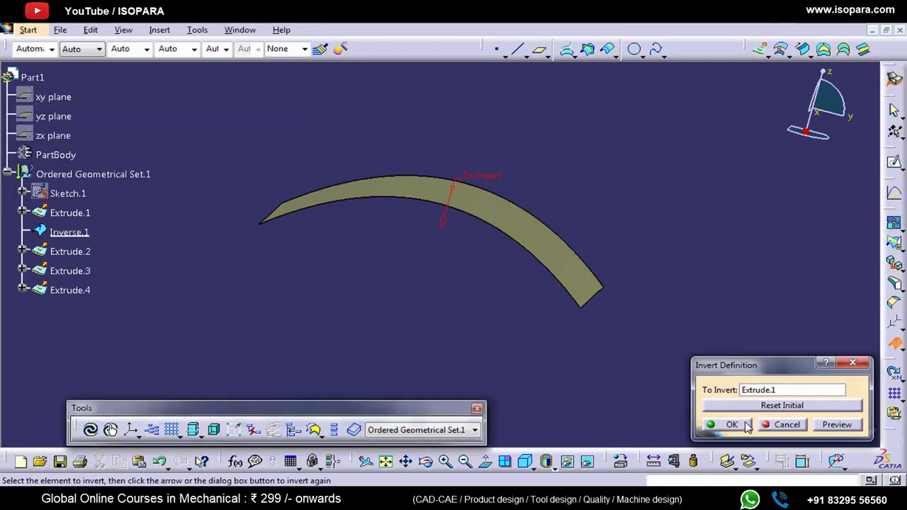
pyautogui.click(744, 424)
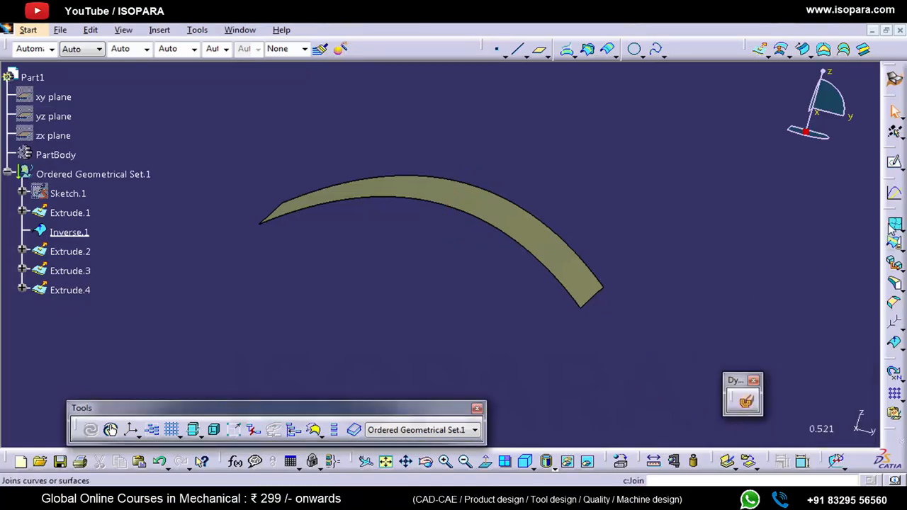
# - Preview a Join of the inverted surface to examine its normal direction, without creating the join
pyautogui.click(894, 227)
pyautogui.click(518, 218)
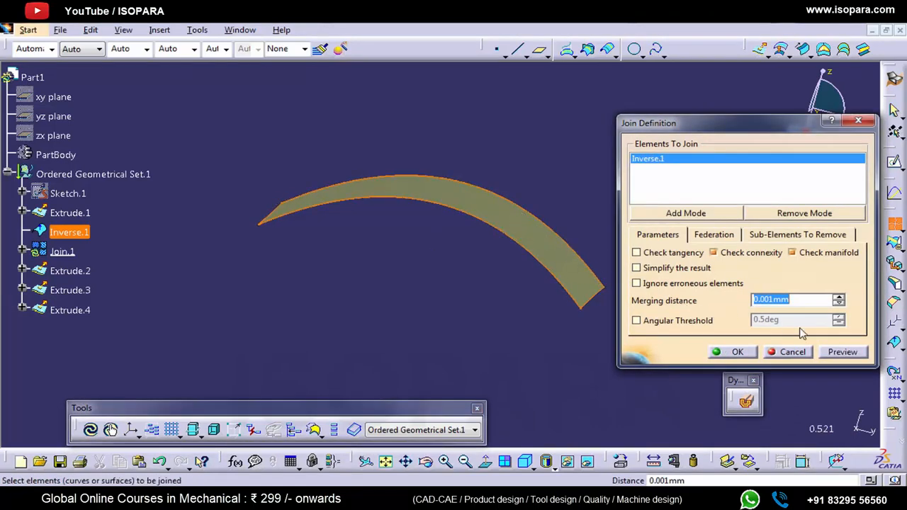
pyautogui.click(842, 352)
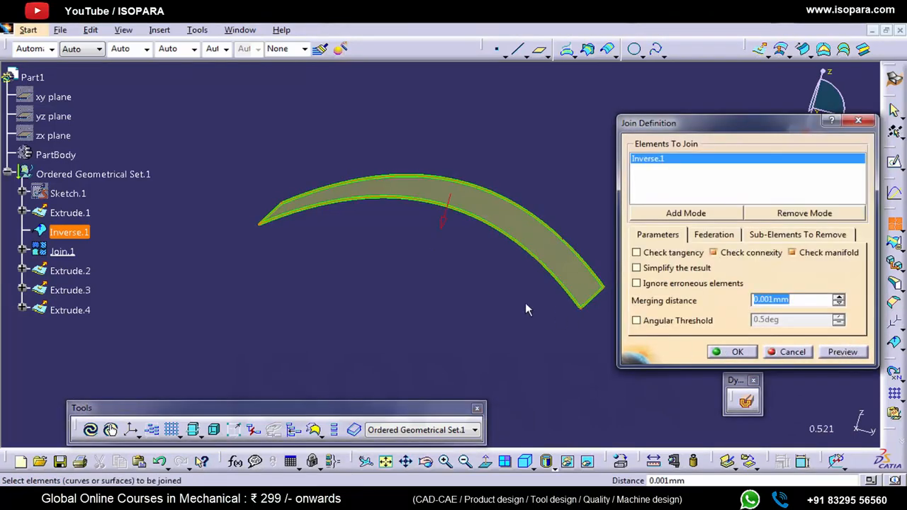
pyautogui.hotkey('ctrl', 'shift', 'd')
pyautogui.moveTo(466, 200)
pyautogui.mouseDown()
pyautogui.moveTo(447, 245)
pyautogui.moveTo(465, 234)
pyautogui.mouseUp()
pyautogui.press('Escape')
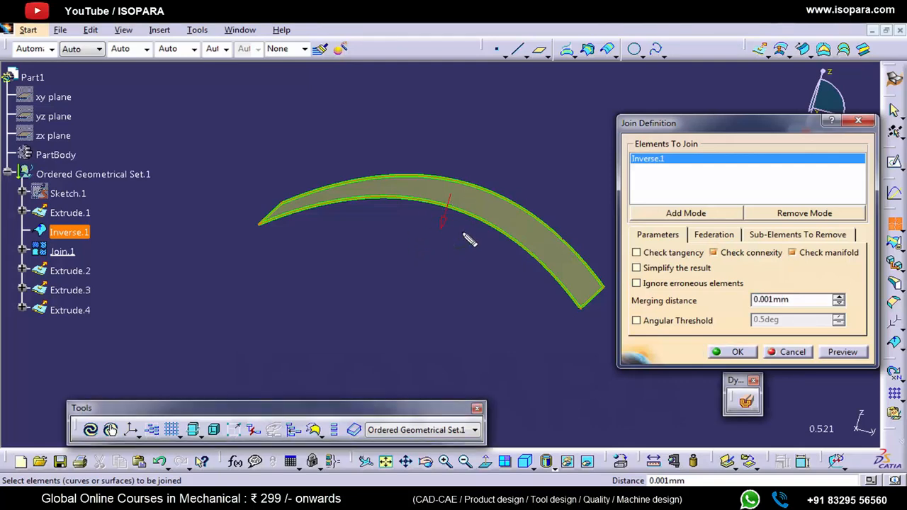
pyautogui.click(787, 352)
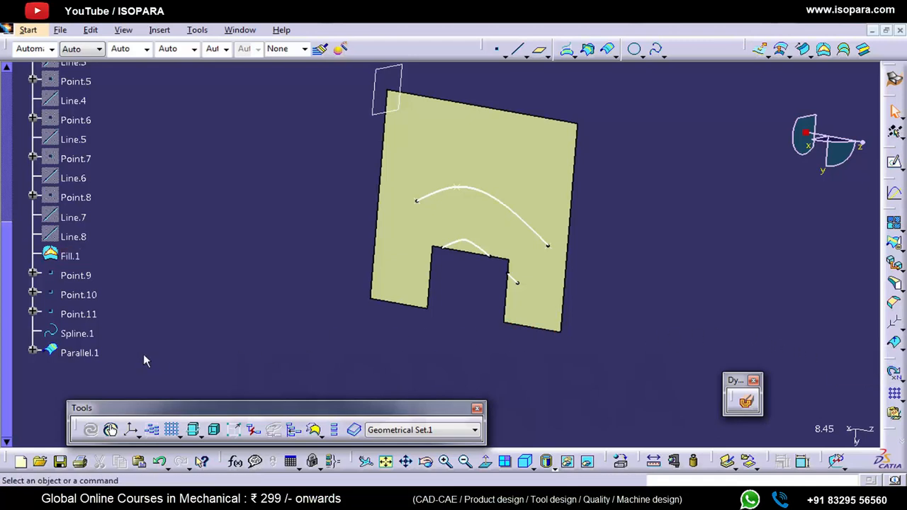
# - Open the Parallel.1 curve definition and examine the separate pieces of the parallel curve around the notch in Fill.1
pyautogui.click(85, 354)
pyautogui.doubleClick(85, 354)
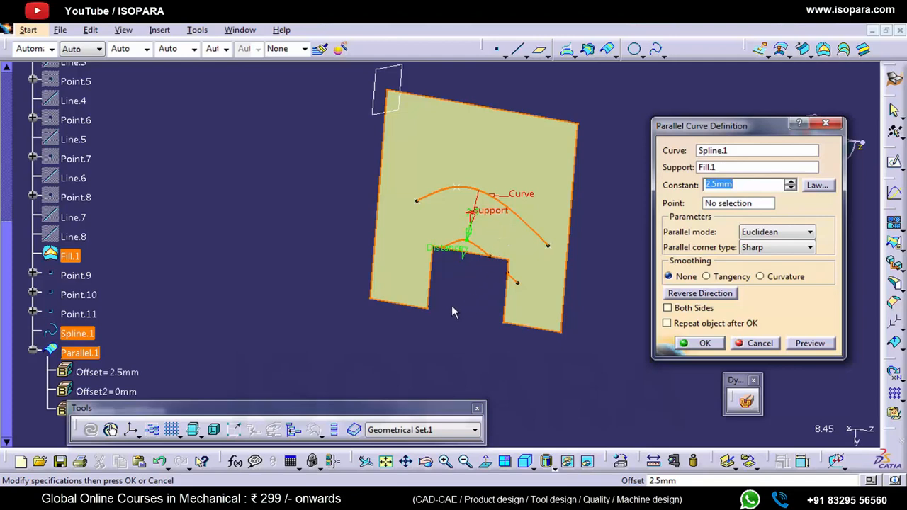
pyautogui.moveTo(451, 306); pyautogui.dragTo(532, 225, button='middle')
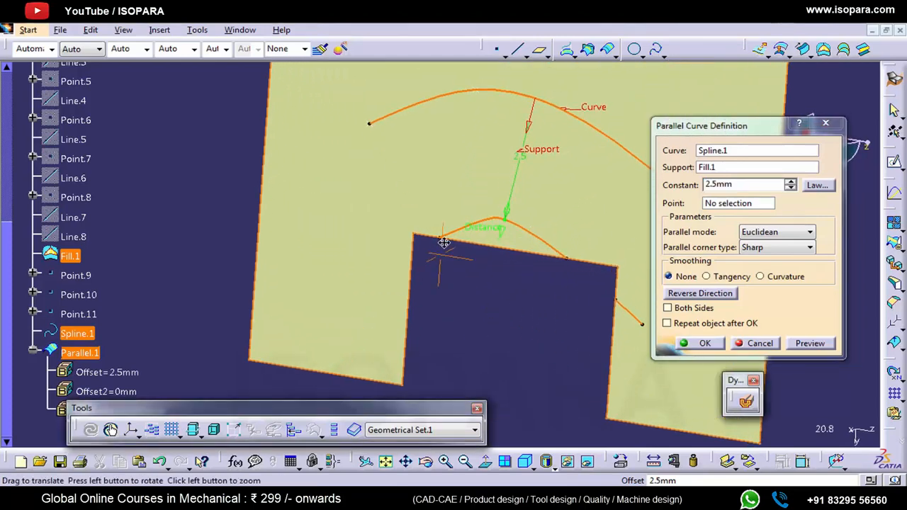
pyautogui.moveTo(443, 242); pyautogui.dragTo(438, 242, button='middle')
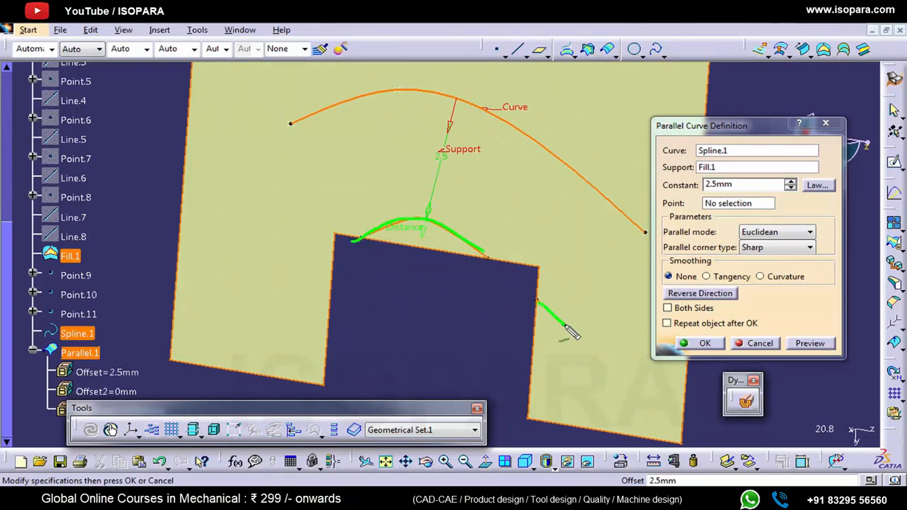
pyautogui.moveTo(505, 248); pyautogui.dragTo(472, 280)
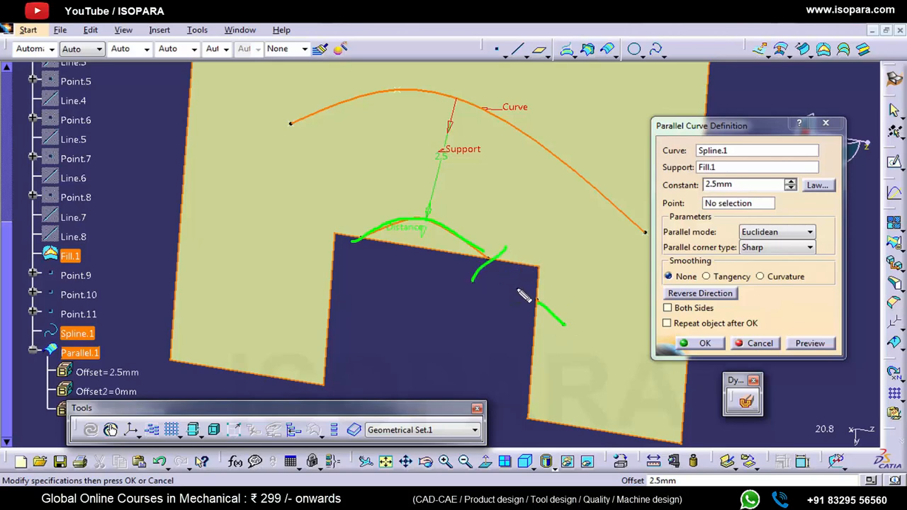
pyautogui.moveTo(547, 286); pyautogui.dragTo(519, 319)
pyautogui.moveTo(465, 236); pyautogui.dragTo(507, 217)
pyautogui.moveTo(573, 316)
pyautogui.mouseDown()
pyautogui.moveTo(579, 324)
pyautogui.moveTo(614, 290)
pyautogui.mouseUp()
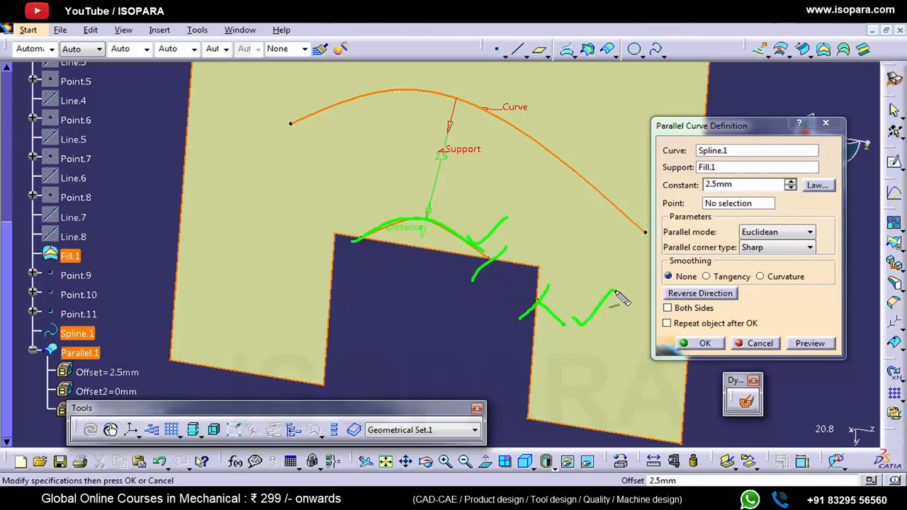
pyautogui.press('Escape')
# - Accept the Parallel.1 curve definition and keep all the sub-elements of the disconnected result
pyautogui.click(706, 343)
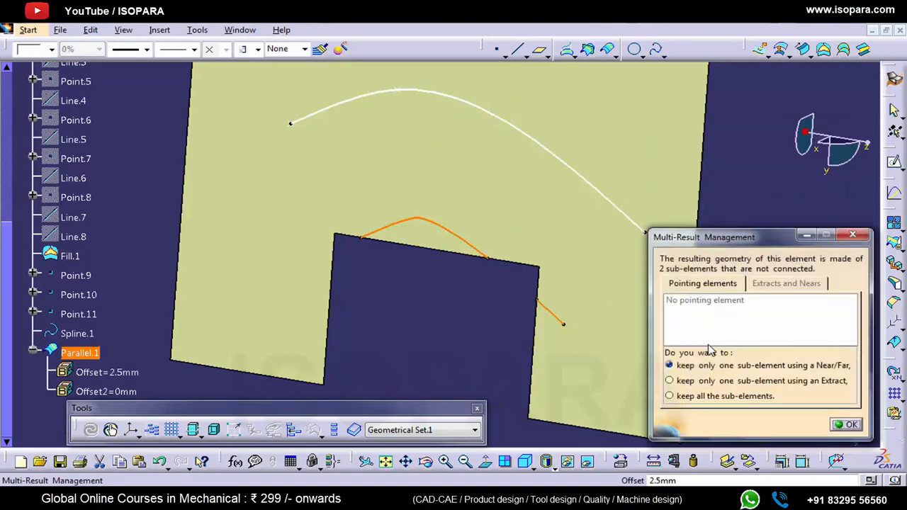
pyautogui.moveTo(475, 271); pyautogui.dragTo(491, 324, button='middle')
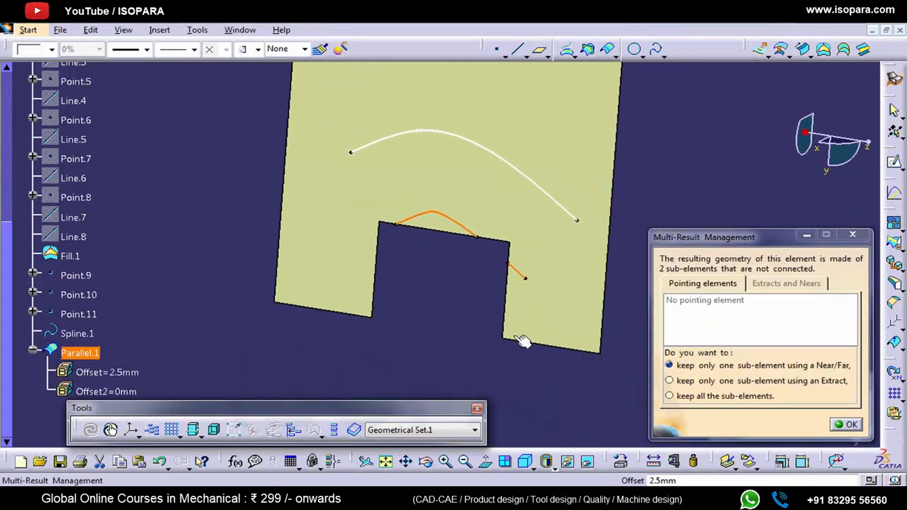
pyautogui.moveTo(816, 368)
pyautogui.mouseDown()
pyautogui.moveTo(857, 365)
pyautogui.moveTo(847, 385)
pyautogui.mouseUp()
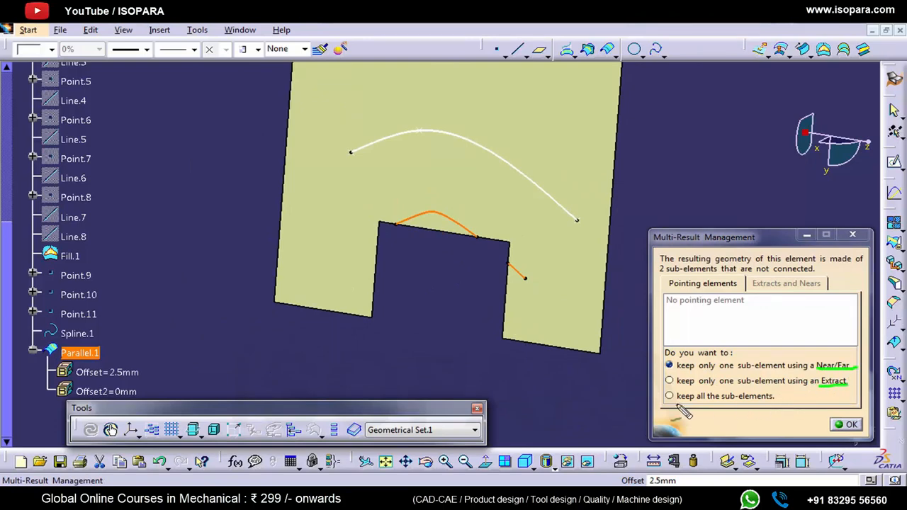
pyautogui.moveTo(677, 404); pyautogui.dragTo(768, 404)
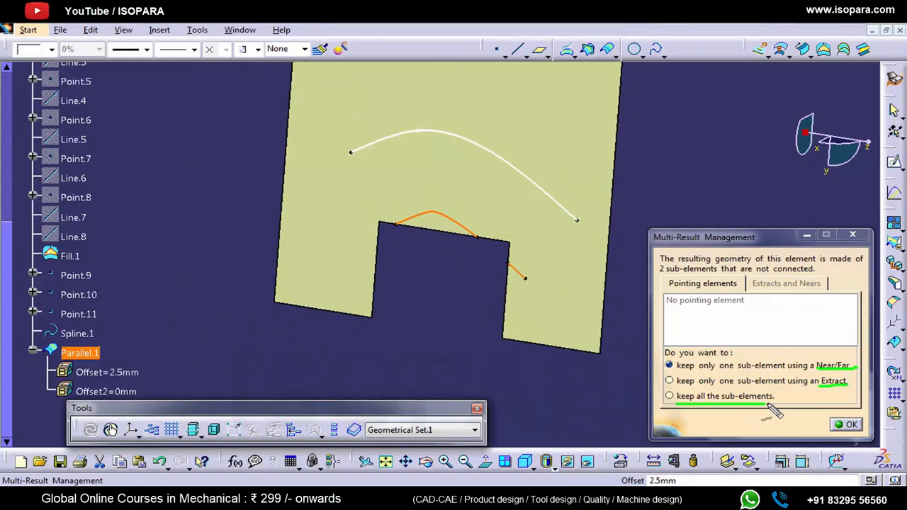
pyautogui.click(721, 397)
pyautogui.click(845, 424)
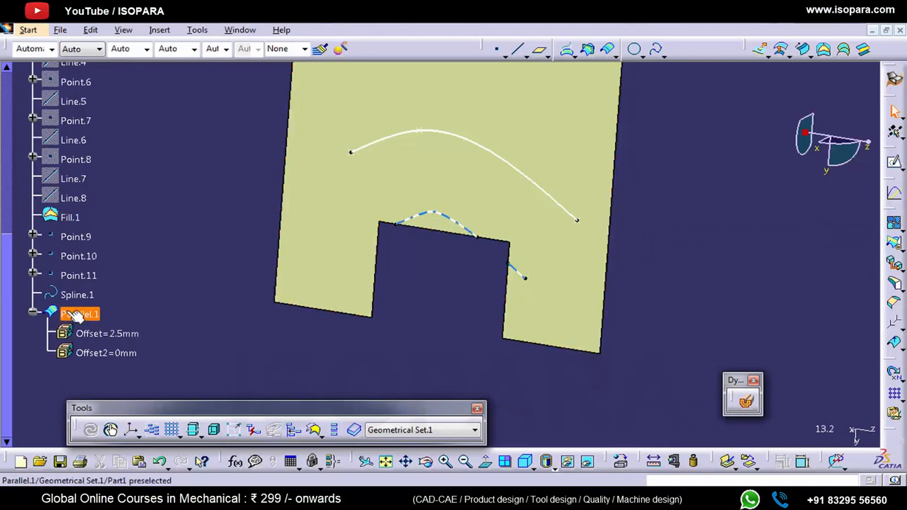
pyautogui.click(80, 314)
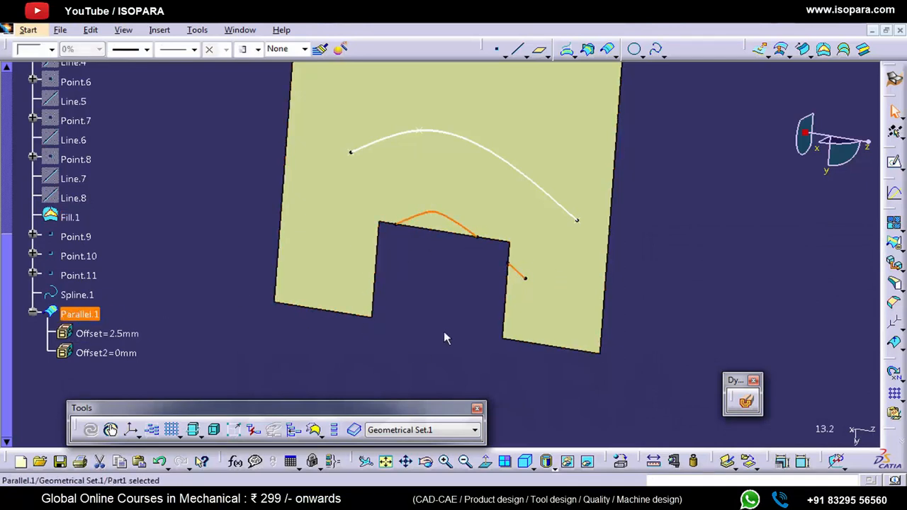
pyautogui.click(415, 291)
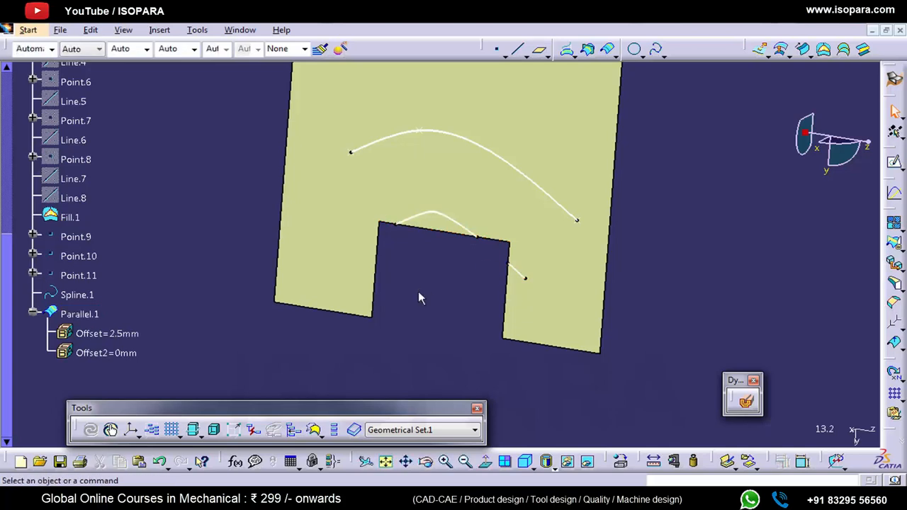
# - Start a Near/Far extraction in Near mode with Parallel.1 as the multiple element and Point.10 as the reference element
pyautogui.click(897, 349)
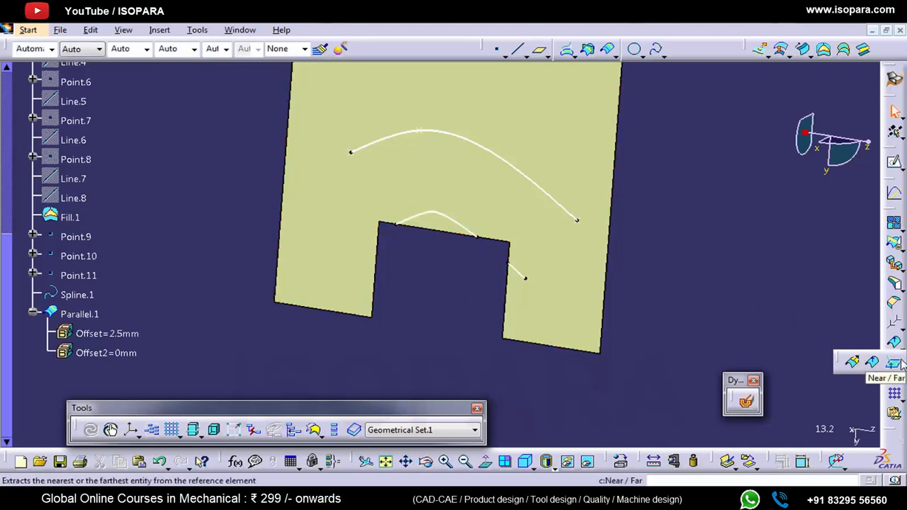
pyautogui.click(897, 363)
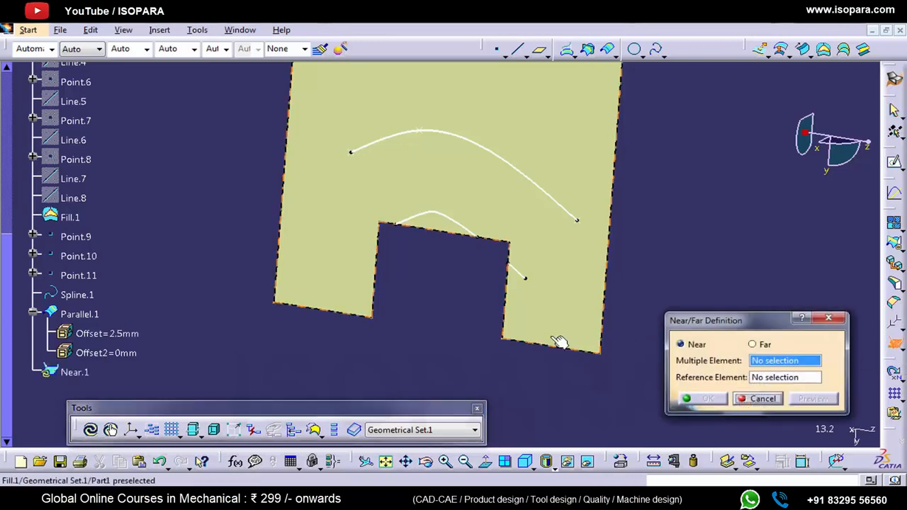
pyautogui.click(82, 315)
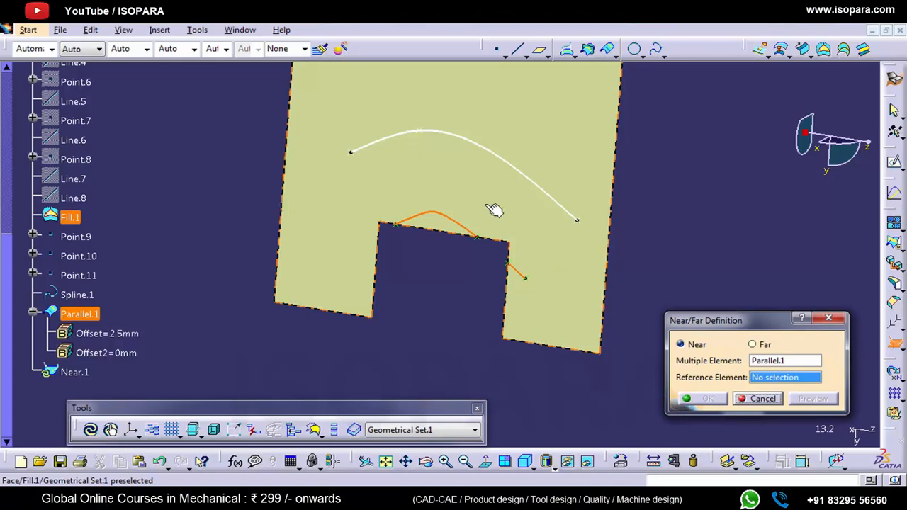
pyautogui.moveTo(416, 144)
pyautogui.mouseDown()
pyautogui.moveTo(420, 126)
pyautogui.moveTo(418, 151)
pyautogui.mouseUp()
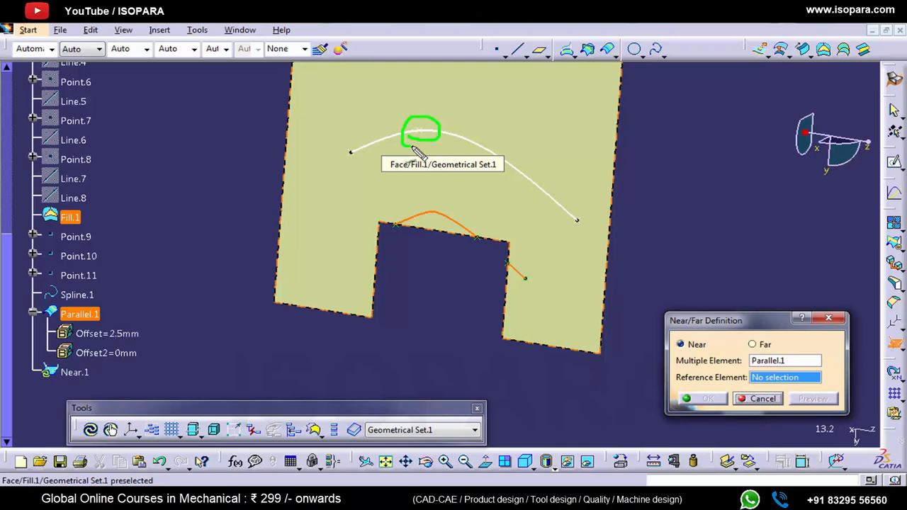
pyautogui.press('Escape')
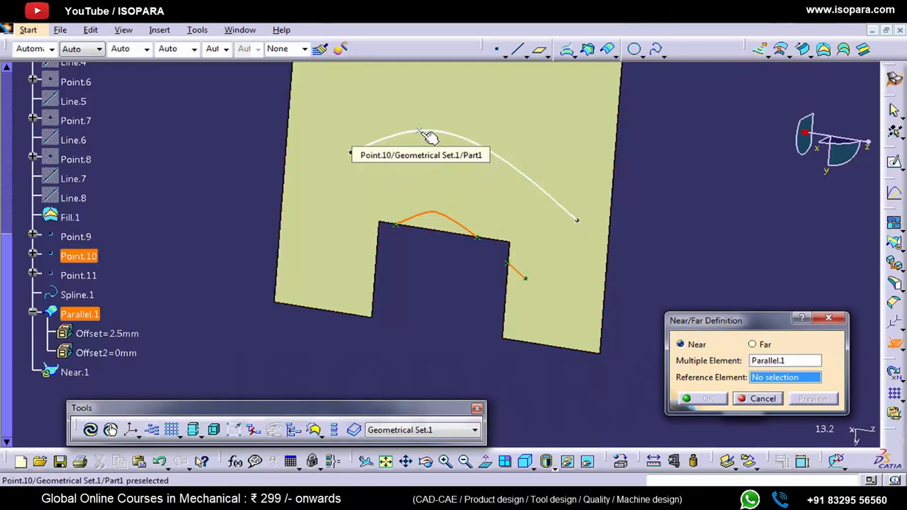
pyautogui.click(419, 132)
pyautogui.moveTo(467, 291); pyautogui.dragTo(520, 321, button='middle')
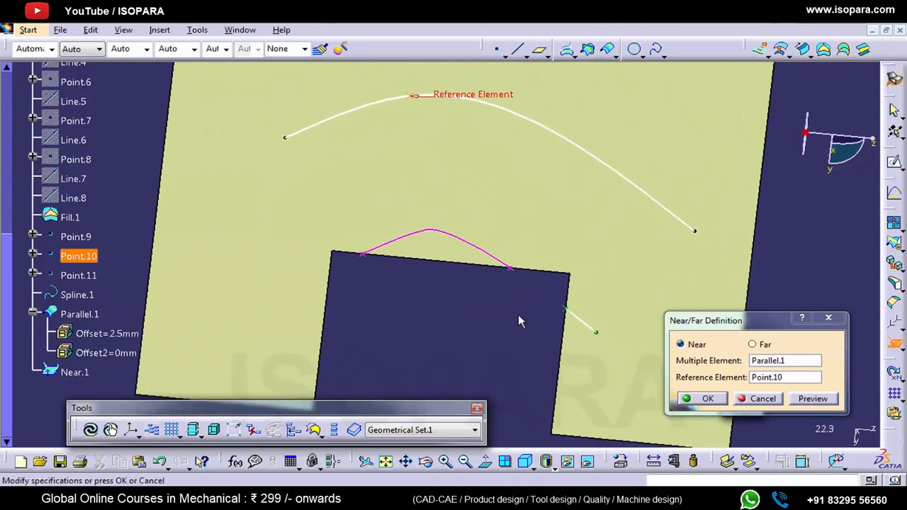
pyautogui.moveTo(360, 256)
pyautogui.mouseDown()
pyautogui.moveTo(454, 245)
pyautogui.moveTo(508, 283)
pyautogui.mouseUp()
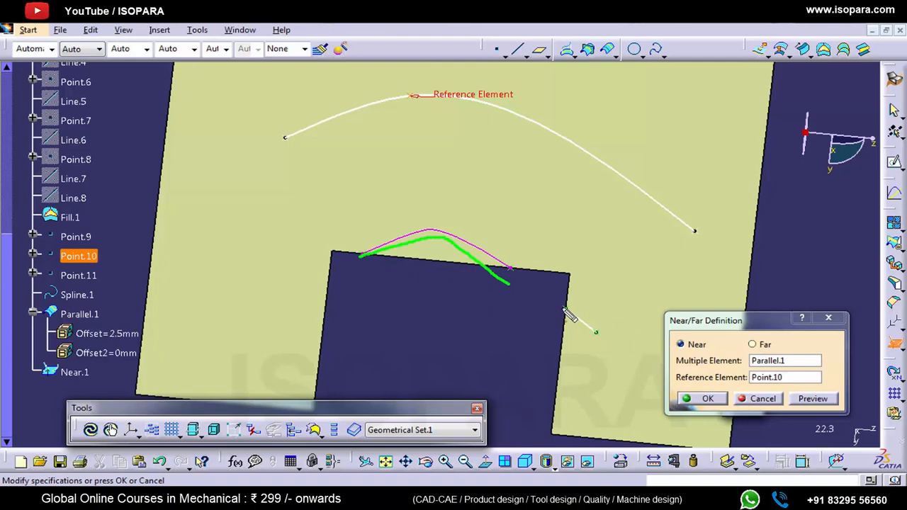
pyautogui.moveTo(418, 81)
pyautogui.mouseDown()
pyautogui.moveTo(405, 93)
pyautogui.moveTo(418, 109)
pyautogui.moveTo(423, 88)
pyautogui.mouseUp()
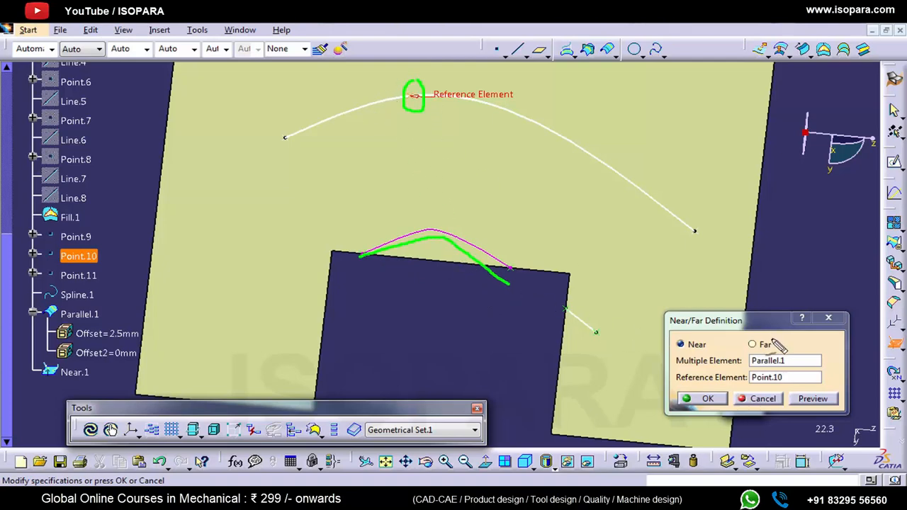
pyautogui.moveTo(740, 347)
pyautogui.mouseDown()
pyautogui.moveTo(772, 350)
pyautogui.moveTo(780, 339)
pyautogui.moveTo(742, 340)
pyautogui.mouseUp()
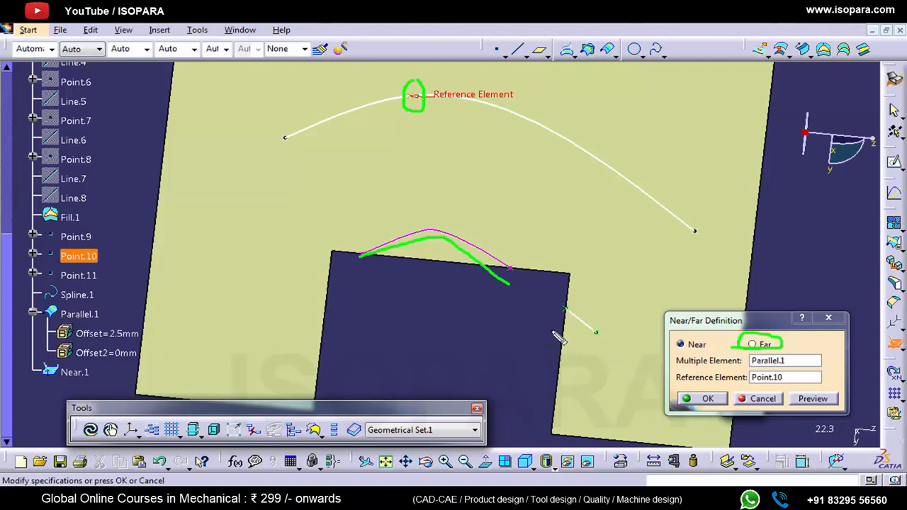
pyautogui.moveTo(551, 330)
pyautogui.mouseDown()
pyautogui.moveTo(601, 346)
pyautogui.moveTo(572, 291)
pyautogui.moveTo(560, 345)
pyautogui.mouseUp()
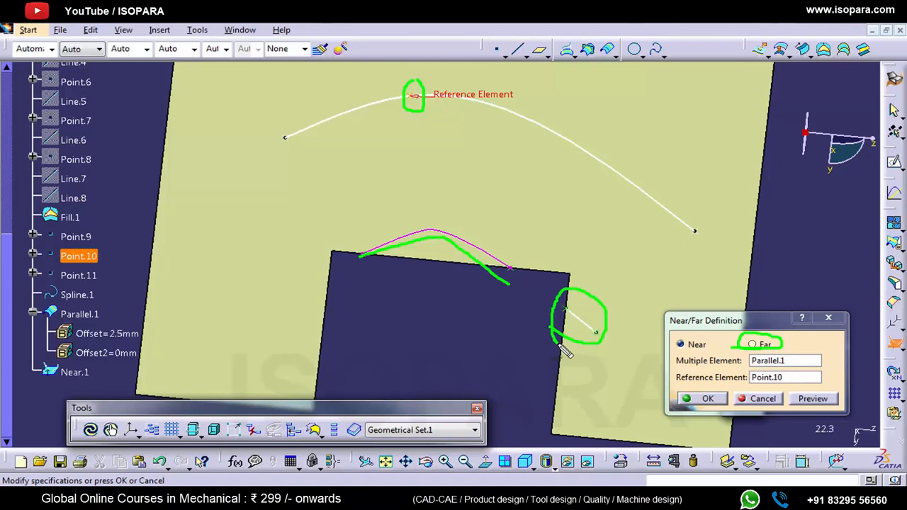
pyautogui.press('Escape')
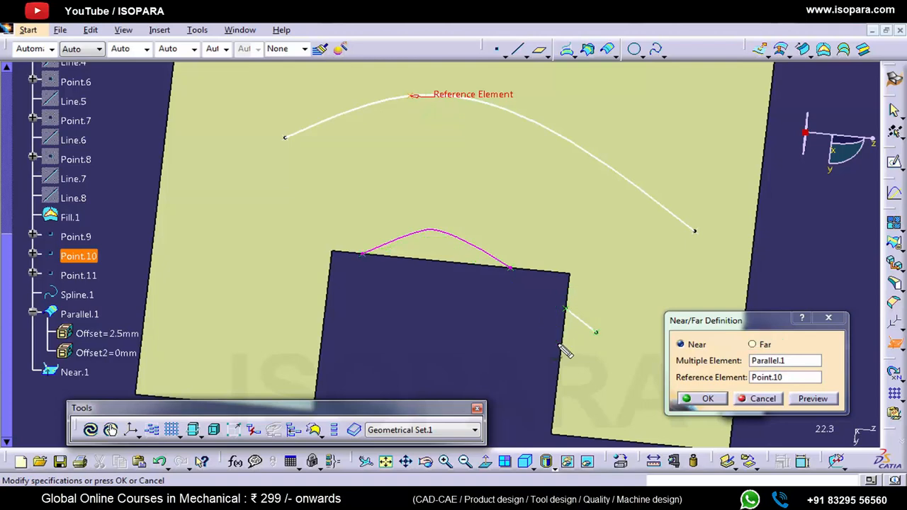
# - Switch the extraction to Far, create the piece of Parallel.1 farthest from Point.10, and select the extracted curve
pyautogui.click(753, 345)
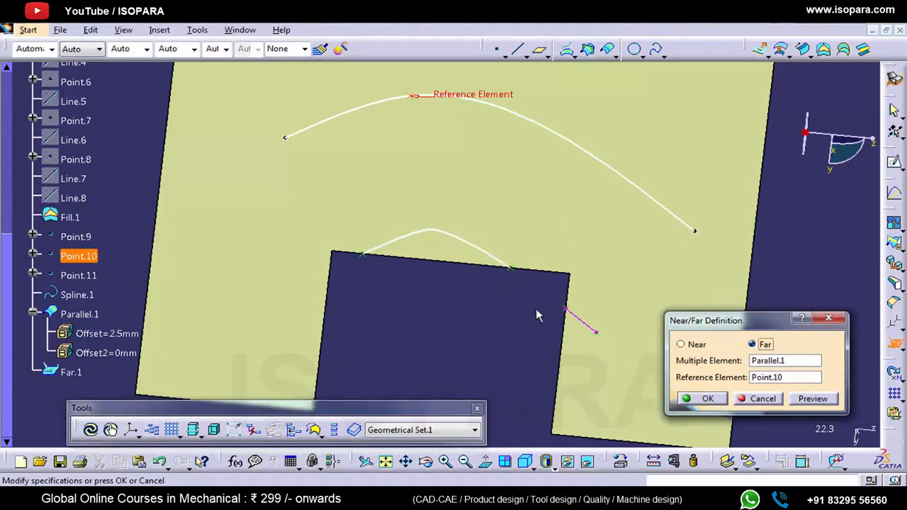
pyautogui.click(714, 404)
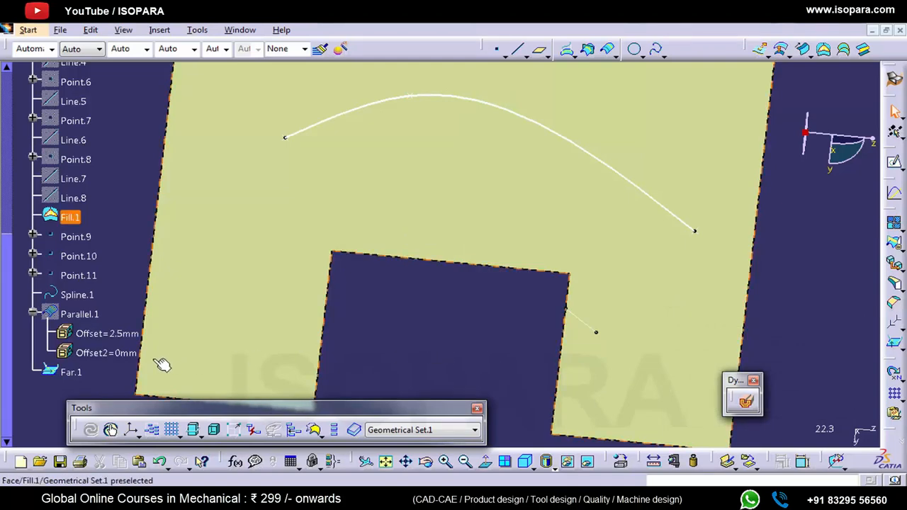
pyautogui.click(71, 373)
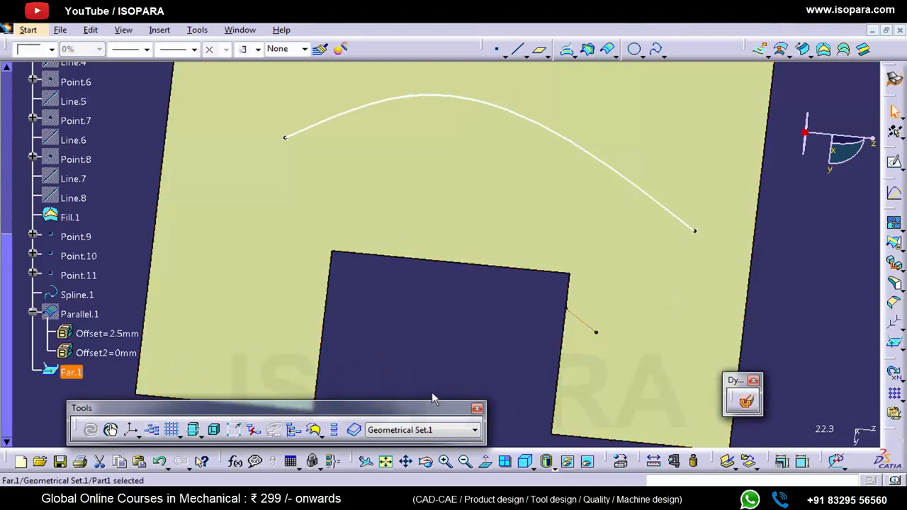